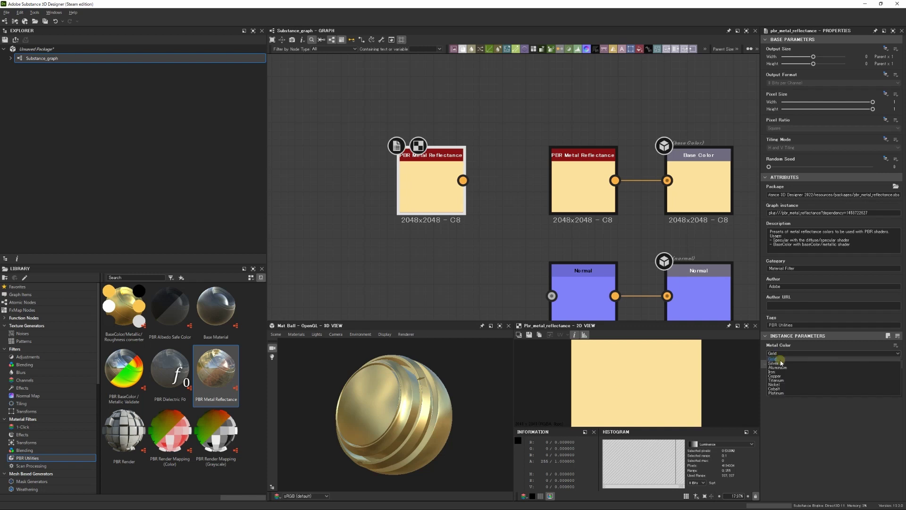
# - Preview the Silver, Aluminium, Copper, Gold and Nickel metal presets, settling back on Gold
pyautogui.click(777, 365)
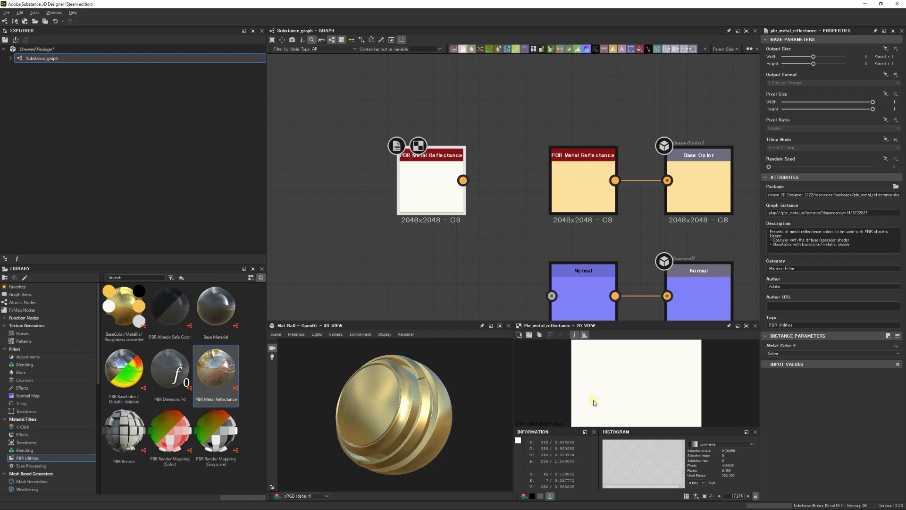
pyautogui.click(777, 355)
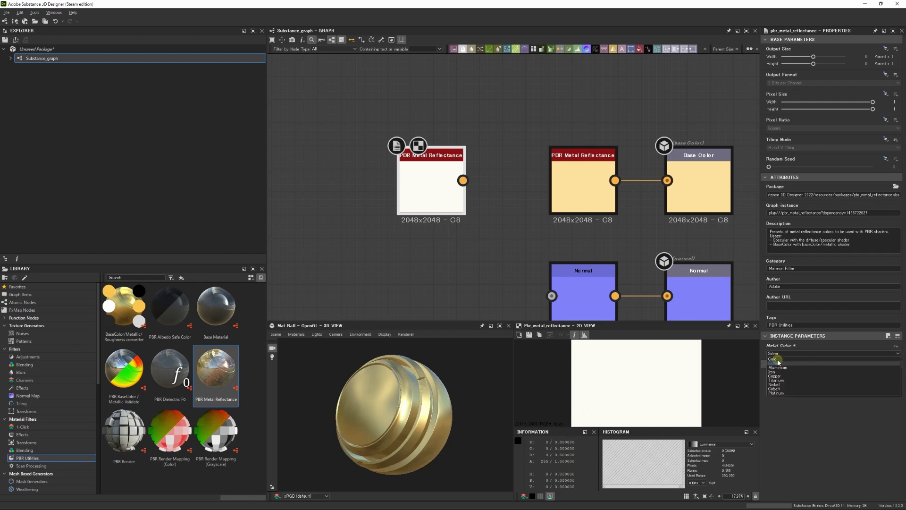
pyautogui.click(775, 370)
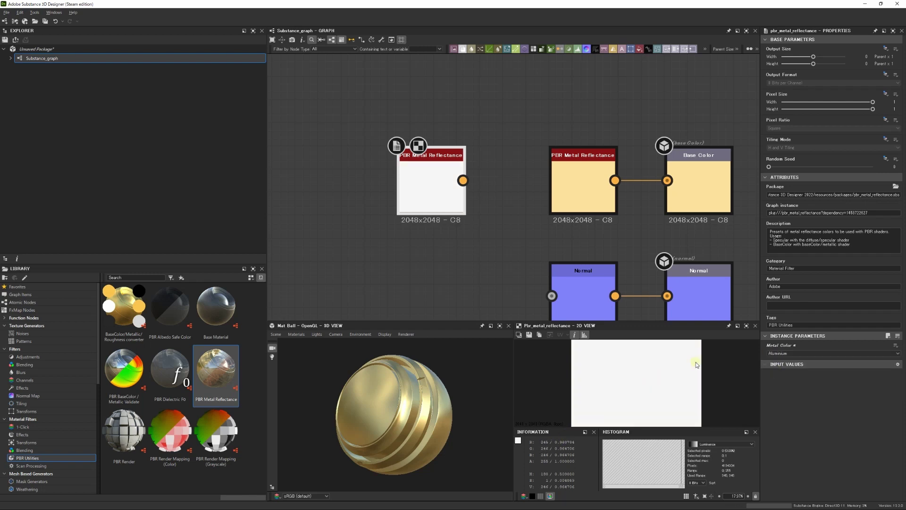
pyautogui.click(769, 353)
pyautogui.click(766, 375)
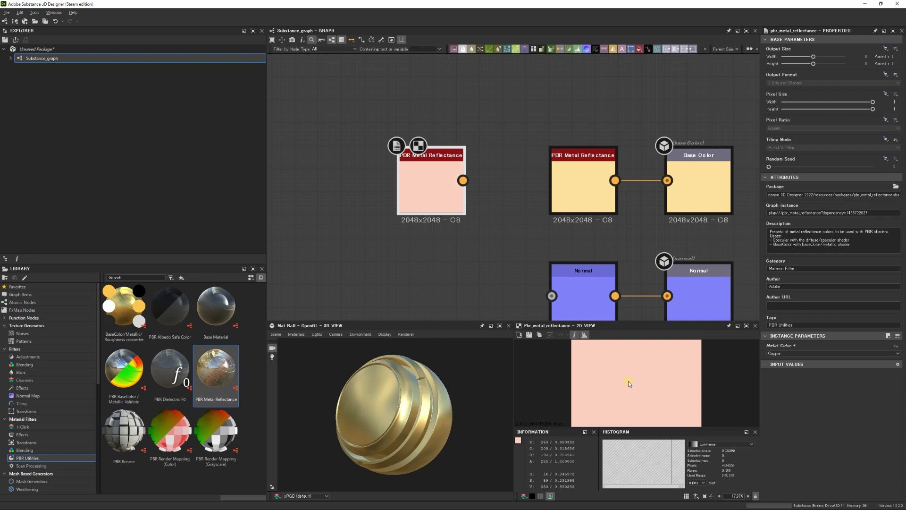
pyautogui.click(793, 354)
pyautogui.click(782, 360)
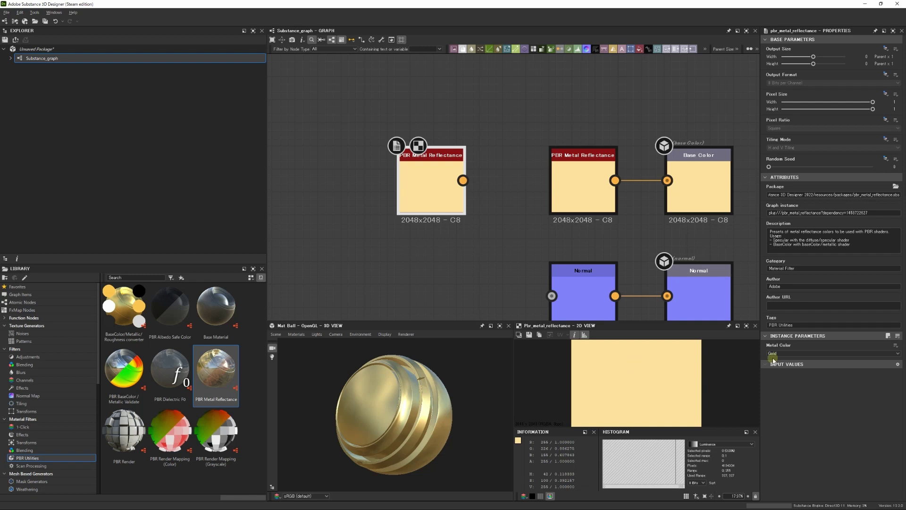
pyautogui.click(788, 354)
pyautogui.click(788, 387)
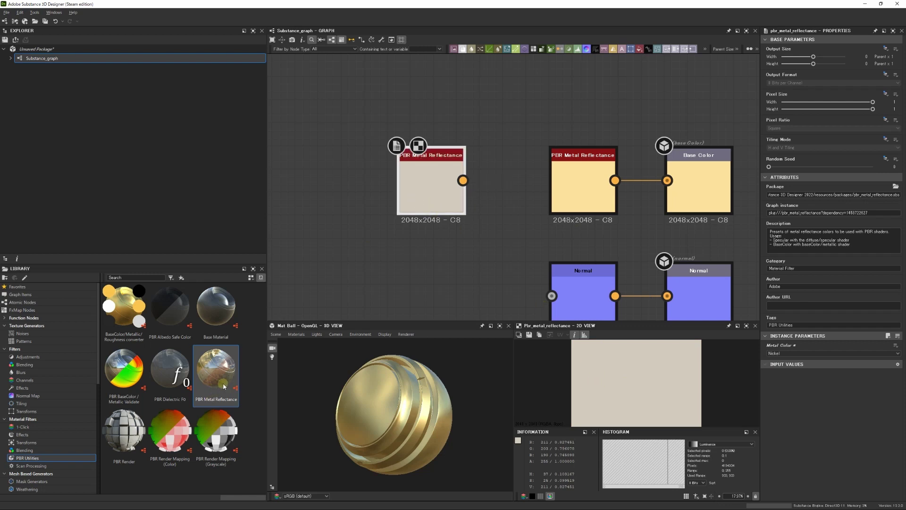
pyautogui.moveTo(390, 249); pyautogui.dragTo(354, 281, button='middle')
pyautogui.click(802, 353)
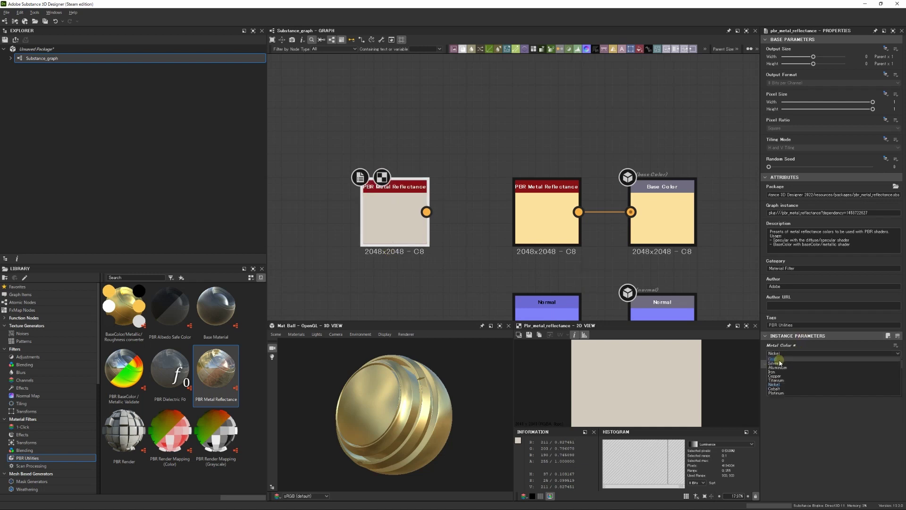
pyautogui.click(784, 375)
# - Delete the extra reflectance node, wire the remaining one into Base Color, and add a PBR BaseColor/Metallic Validate node
pyautogui.moveTo(413, 236); pyautogui.dragTo(427, 214)
pyautogui.moveTo(532, 211); pyautogui.dragTo(508, 211)
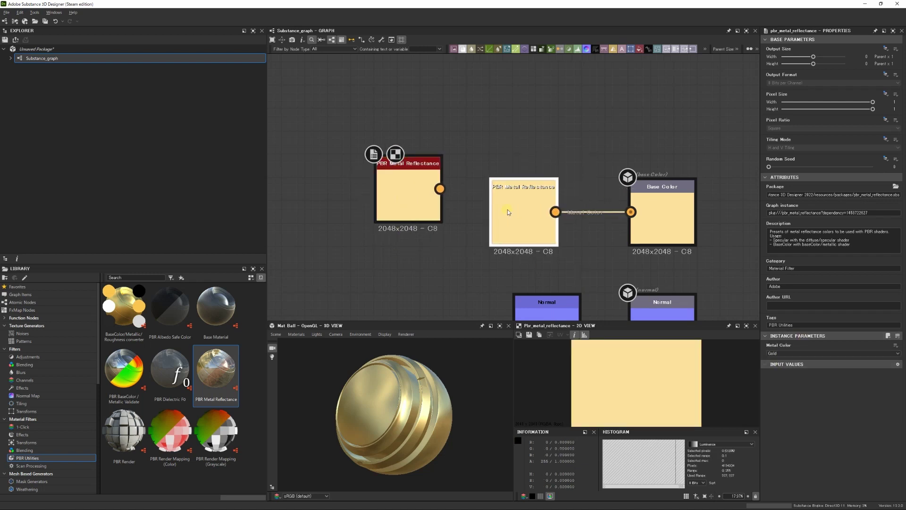
pyautogui.press('Delete')
pyautogui.moveTo(439, 188); pyautogui.dragTo(655, 217)
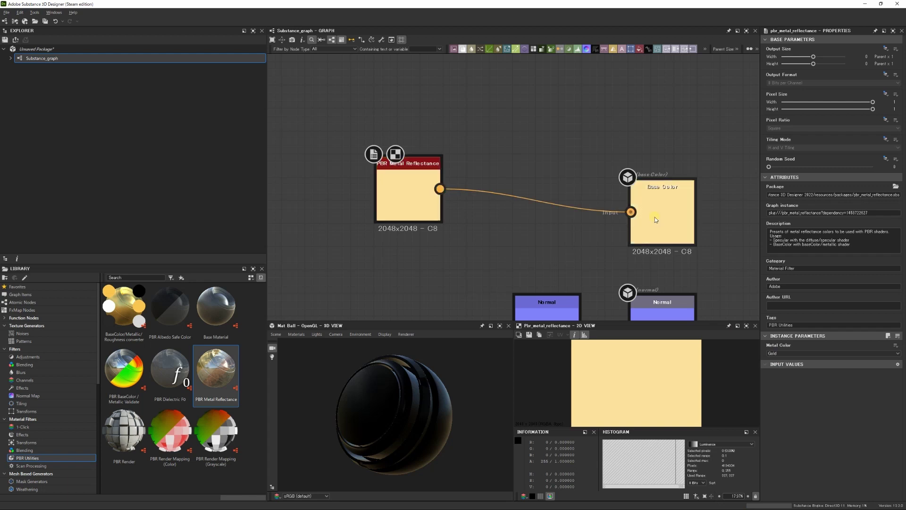
pyautogui.moveTo(416, 213); pyautogui.dragTo(555, 236)
pyautogui.moveTo(413, 206); pyautogui.dragTo(455, 188, button='middle')
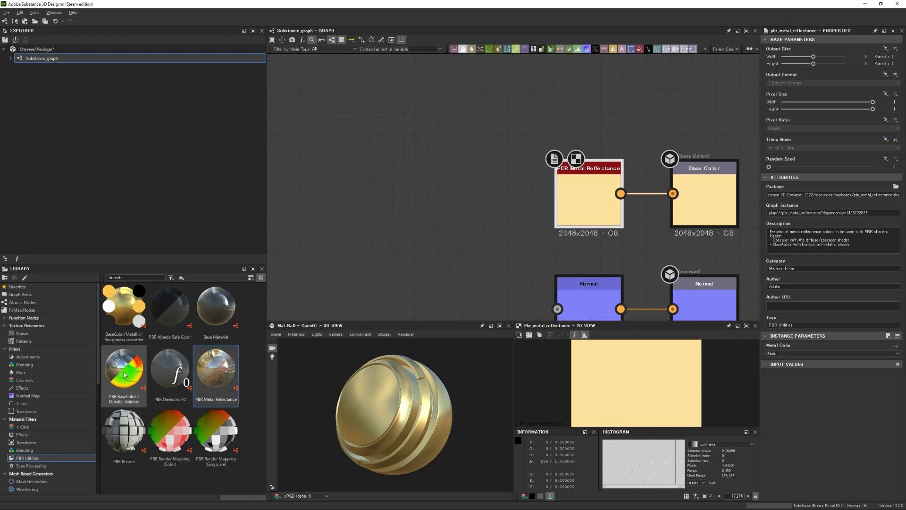
pyautogui.moveTo(121, 372); pyautogui.dragTo(405, 171)
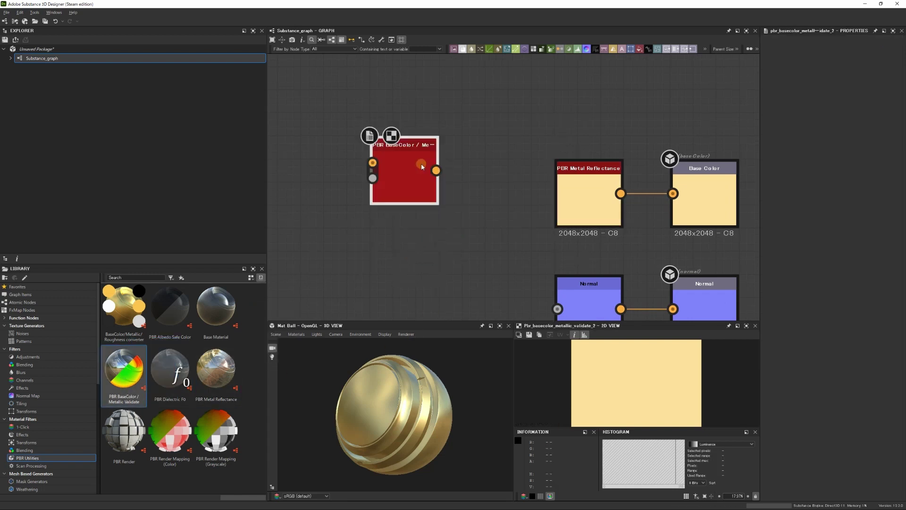
# - Nudge the Validate node slightly down and to the right
pyautogui.moveTo(457, 148); pyautogui.dragTo(484, 145, button='middle')
pyautogui.moveTo(429, 179); pyautogui.dragTo(433, 190)
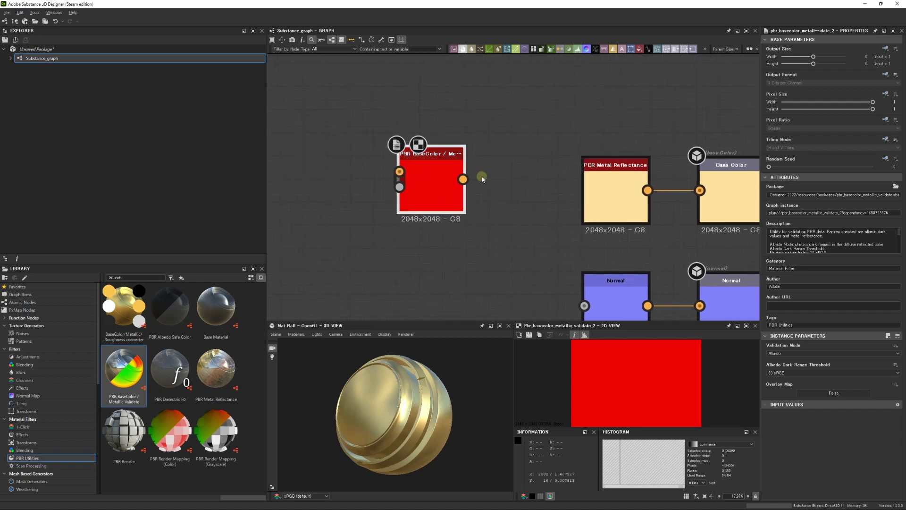
pyautogui.moveTo(483, 220); pyautogui.dragTo(515, 223, button='middle')
pyautogui.moveTo(472, 194); pyautogui.dragTo(495, 206)
# - Duplicate the gold PBR Metal Reflectance node and move the copy off the Validate node
pyautogui.click(625, 203)
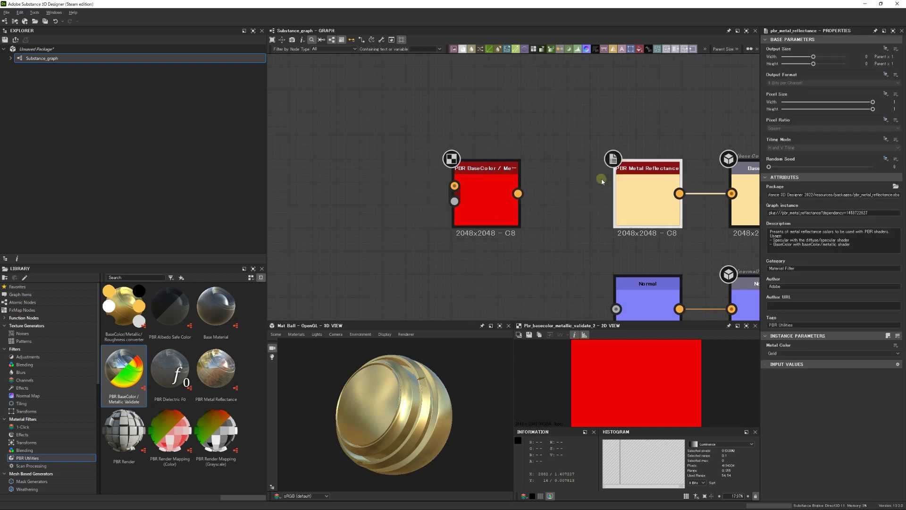
pyautogui.hotkey('ctrl', 'd')
pyautogui.moveTo(512, 201); pyautogui.dragTo(360, 200)
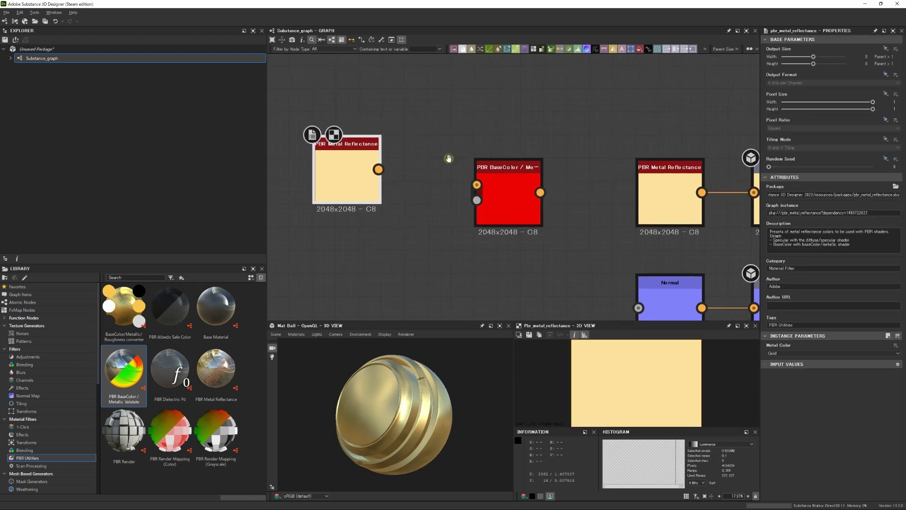
pyautogui.scroll(-3, 451, 158)
pyautogui.moveTo(550, 127); pyautogui.dragTo(675, 294)
pyautogui.click(455, 255)
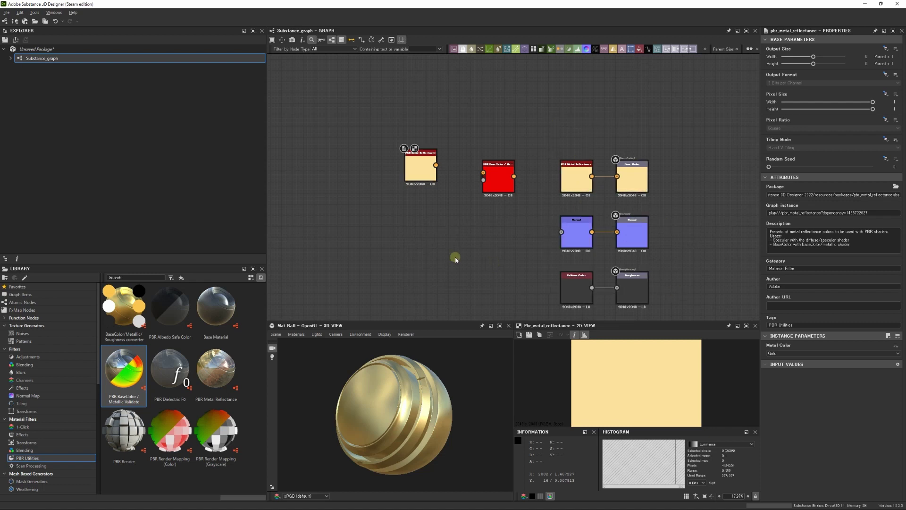
pyautogui.moveTo(455, 256); pyautogui.dragTo(507, 256, button='middle')
# - Move the reflectance copy and Validate node further left, with the copy placed lower
pyautogui.moveTo(388, 128); pyautogui.dragTo(454, 196)
pyautogui.scroll(5, 441, 241)
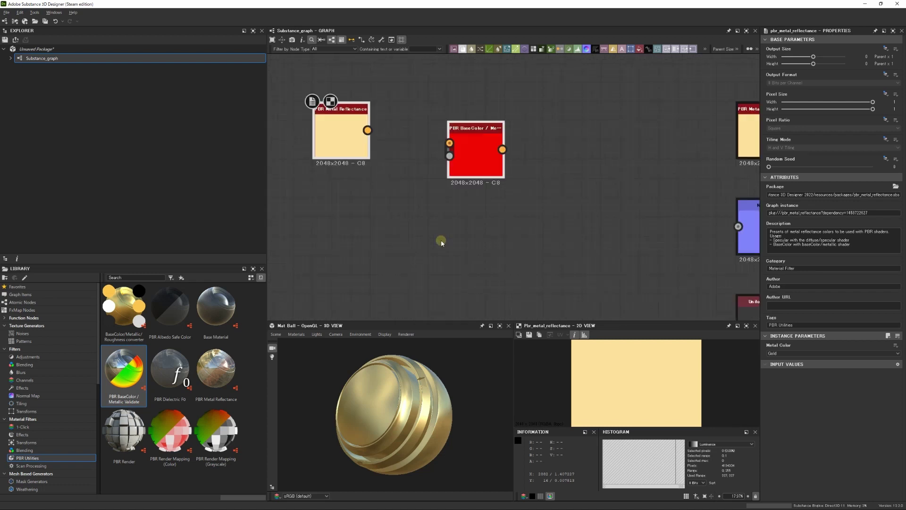
pyautogui.moveTo(414, 252); pyautogui.dragTo(502, 282, button='middle')
pyautogui.scroll(1, 466, 293)
pyautogui.scroll(-1, 409, 217)
pyautogui.moveTo(404, 225); pyautogui.dragTo(385, 278, button='middle')
pyautogui.click(362, 215)
pyautogui.moveTo(353, 157); pyautogui.dragTo(353, 242)
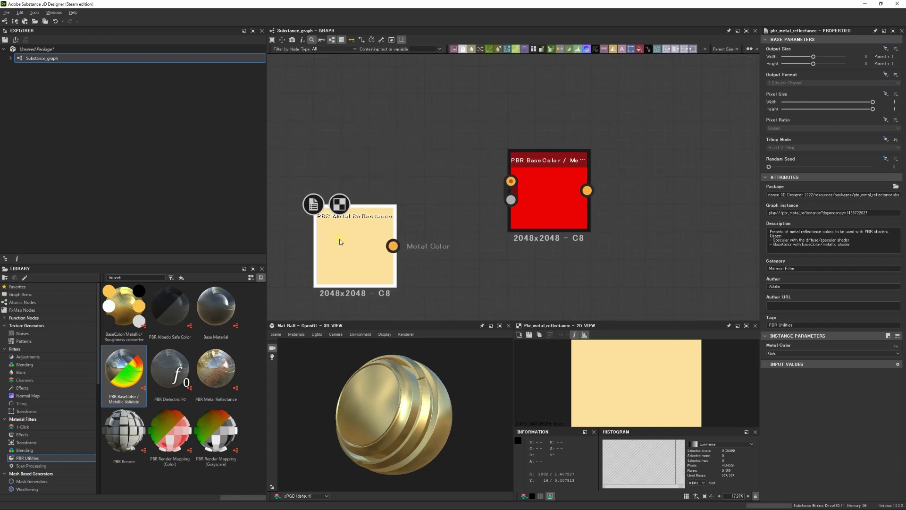
pyautogui.moveTo(347, 235); pyautogui.dragTo(382, 230, button='middle')
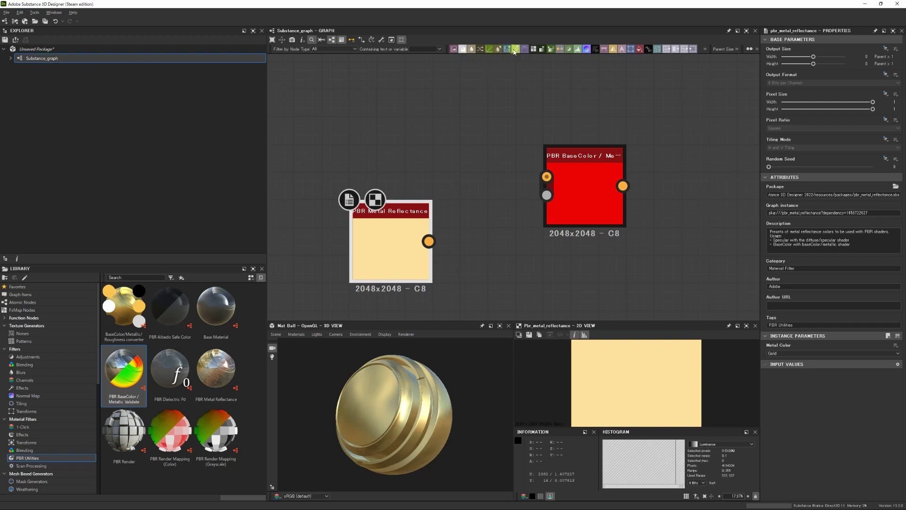
# - Add a Uniform Color node at the upper left, with the reflectance copy moved below it
pyautogui.click(638, 50)
pyautogui.moveTo(500, 167); pyautogui.dragTo(387, 112)
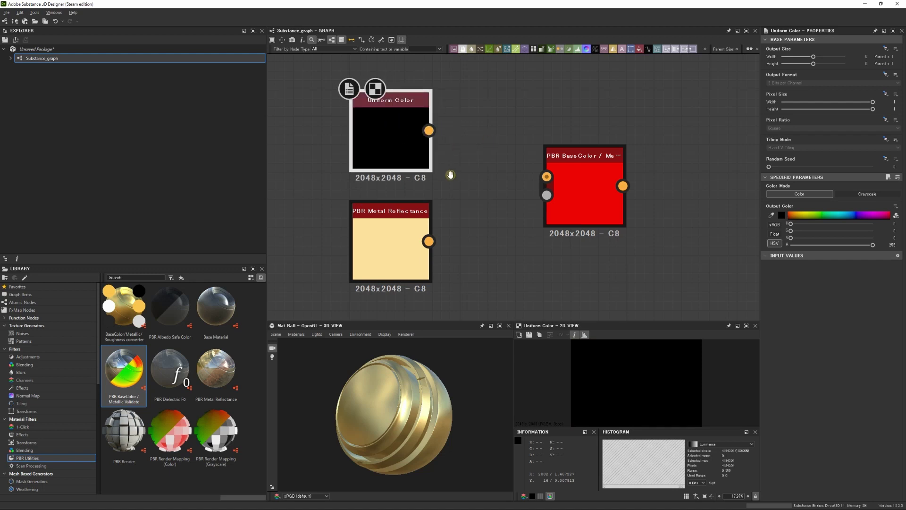
pyautogui.moveTo(450, 175); pyautogui.dragTo(456, 150, button='middle')
pyautogui.moveTo(410, 208); pyautogui.dragTo(411, 291)
# - Connect Uniform Color to the Validate node's Base Color and raise its V value to 40
pyautogui.moveTo(435, 105); pyautogui.dragTo(553, 151)
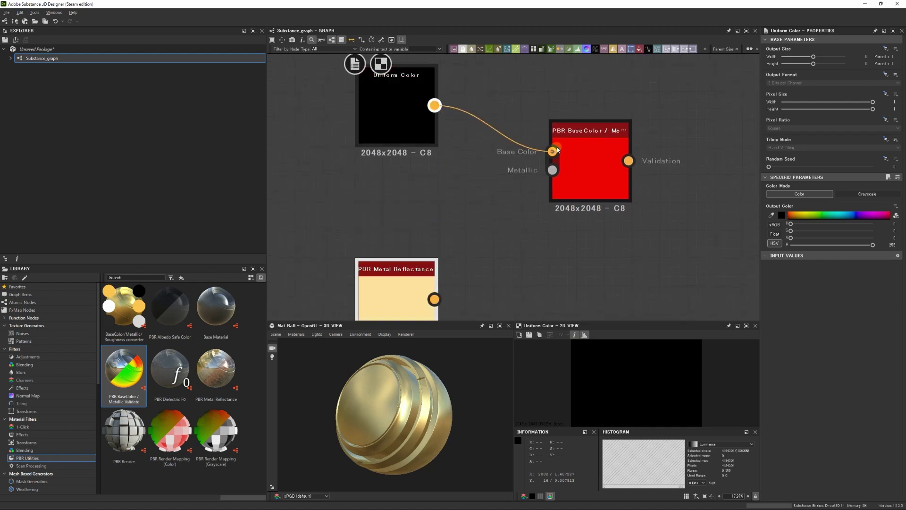
pyautogui.moveTo(530, 176); pyautogui.dragTo(493, 199, button='middle')
pyautogui.doubleClick(578, 188)
pyautogui.moveTo(580, 190); pyautogui.dragTo(551, 175)
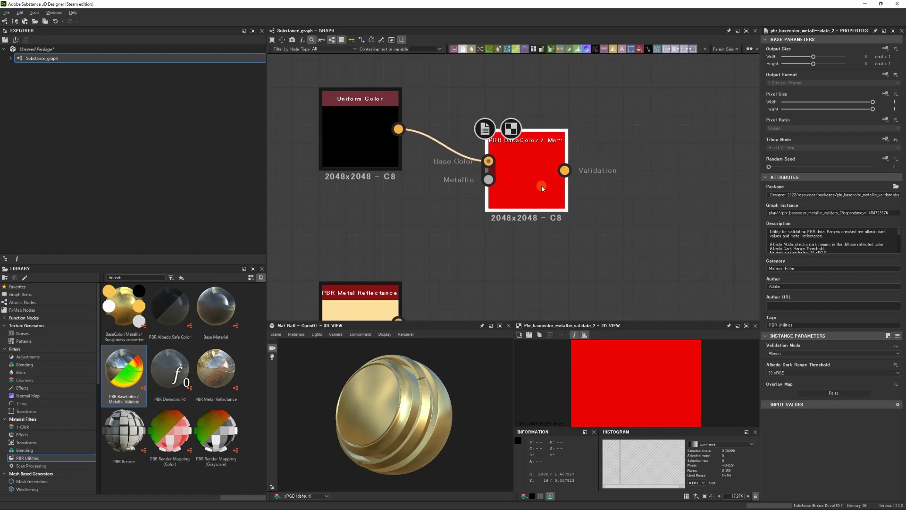
pyautogui.moveTo(599, 320); pyautogui.dragTo(600, 245)
pyautogui.click(365, 148)
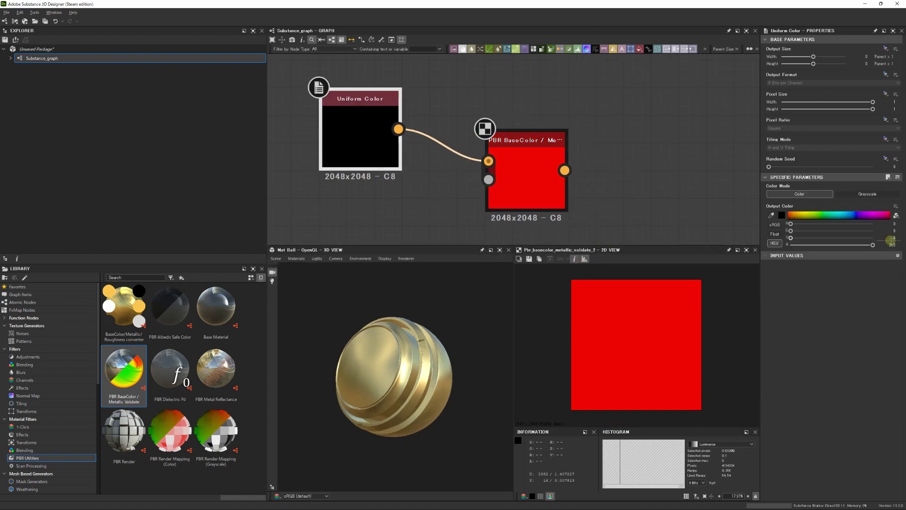
pyautogui.moveTo(791, 237); pyautogui.dragTo(805, 238)
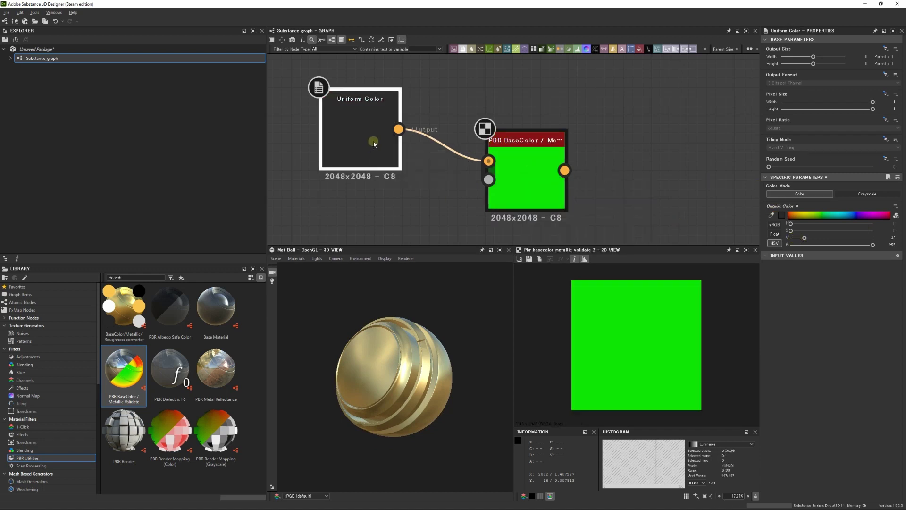
pyautogui.click(530, 191)
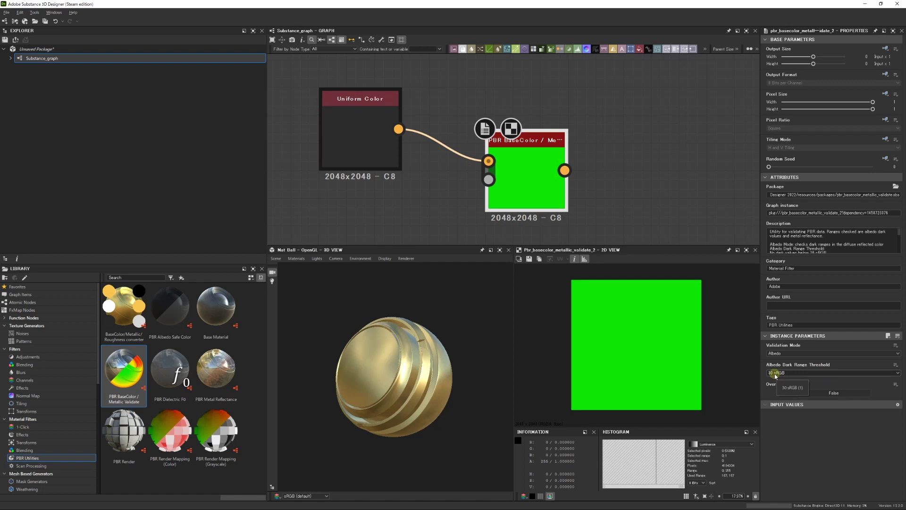
# - Set the validator's dark range threshold to 50 sRGB and preview the Uniform Color output
pyautogui.click(775, 374)
pyautogui.click(777, 380)
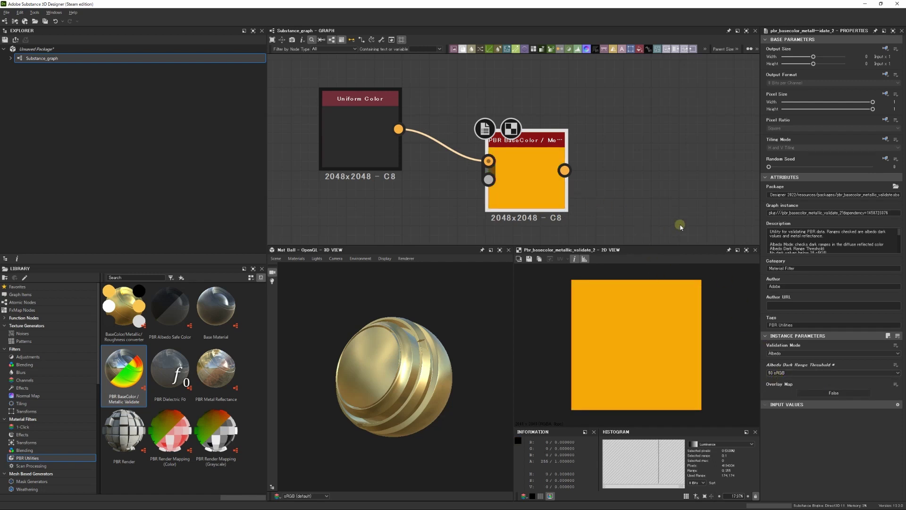
pyautogui.click(360, 148)
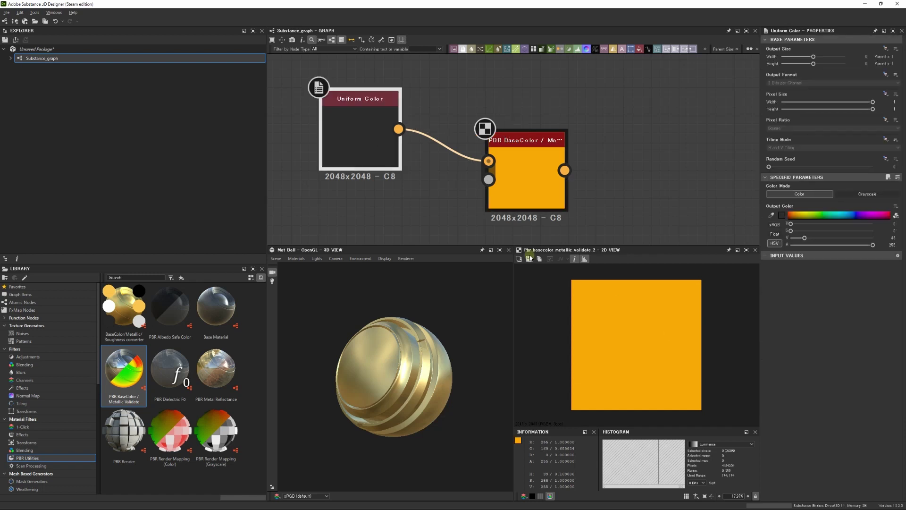
pyautogui.doubleClick(370, 150)
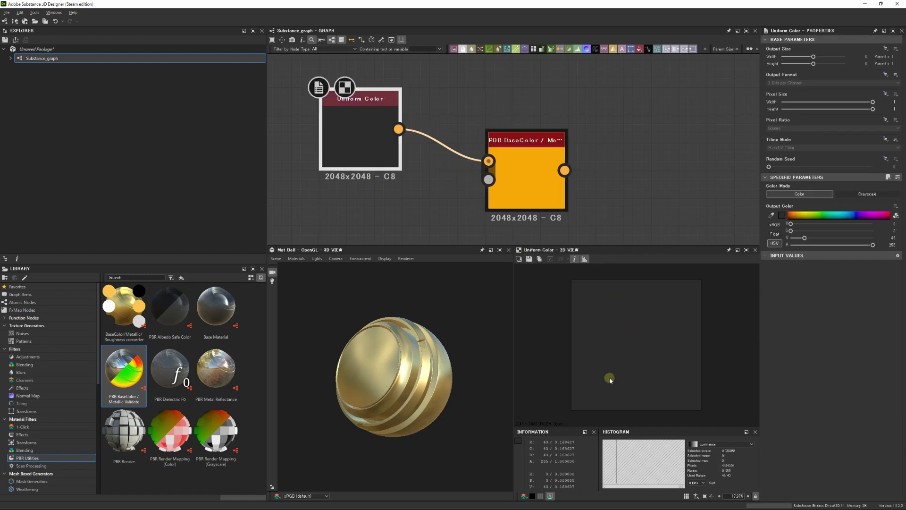
pyautogui.click(531, 153)
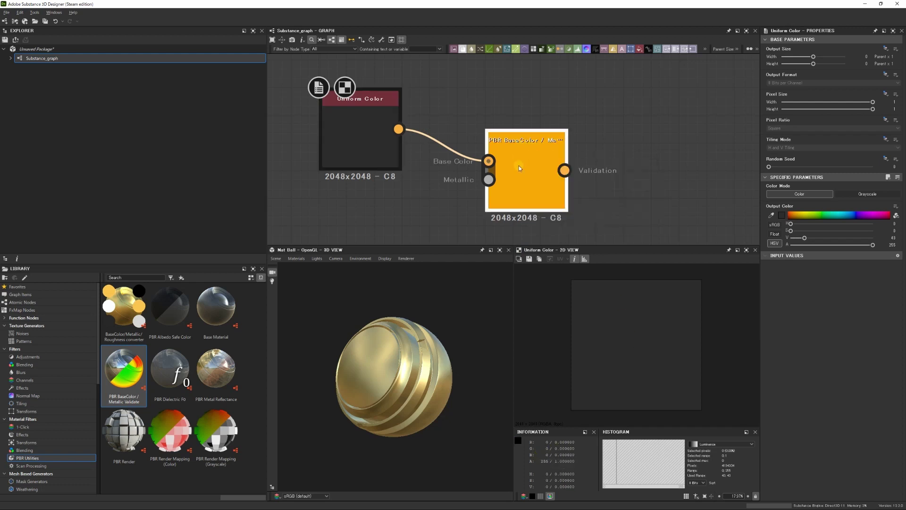
# - Raise Uniform Color's brightness to 51, darken it until validation fails, then return it to 50
pyautogui.click(361, 142)
pyautogui.moveTo(804, 238); pyautogui.dragTo(807, 238)
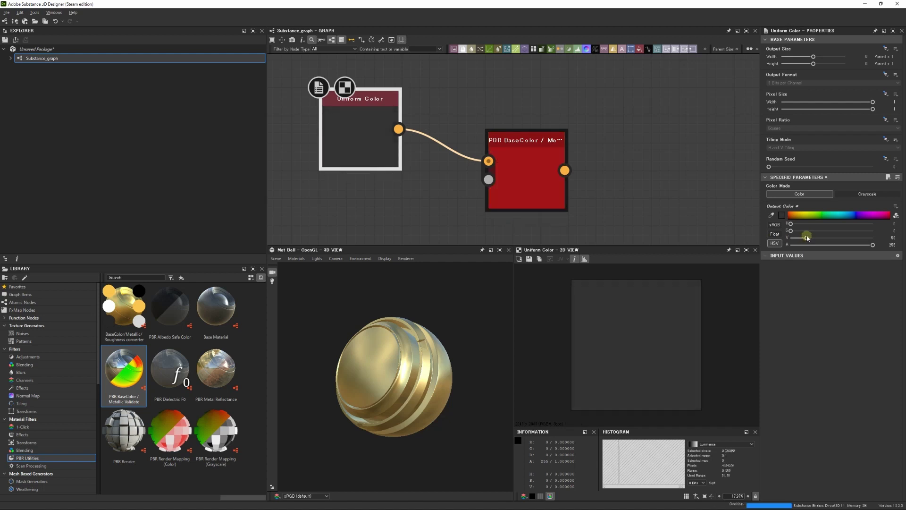
pyautogui.click(529, 191)
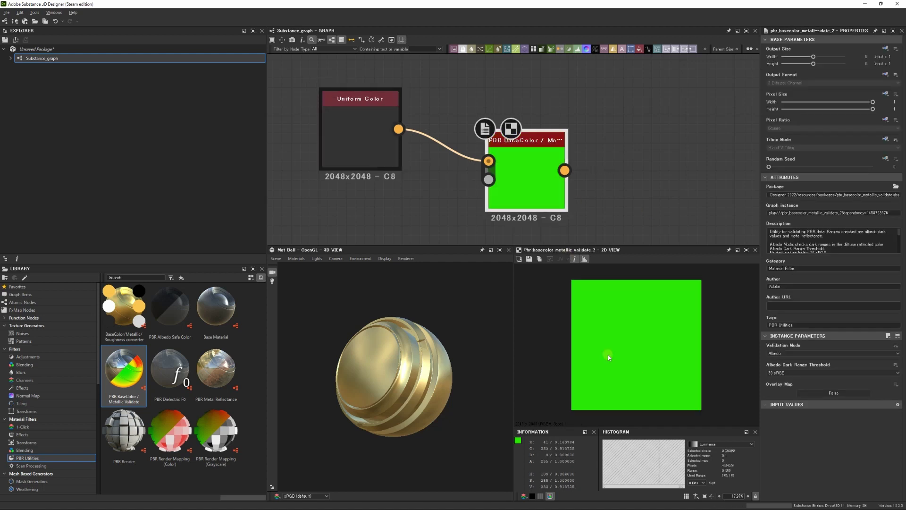
pyautogui.click(344, 137)
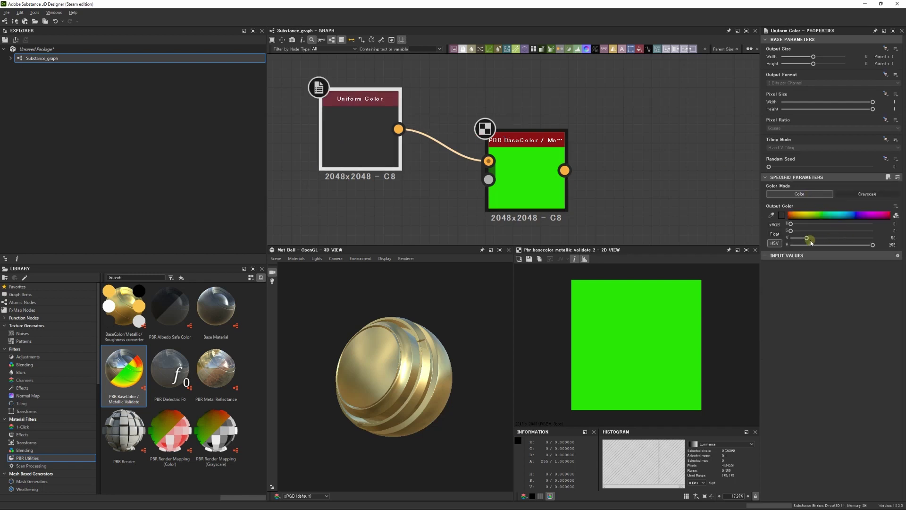
pyautogui.moveTo(807, 239); pyautogui.dragTo(807, 228)
pyautogui.moveTo(404, 206); pyautogui.dragTo(427, 179, button='middle')
pyautogui.click(529, 154)
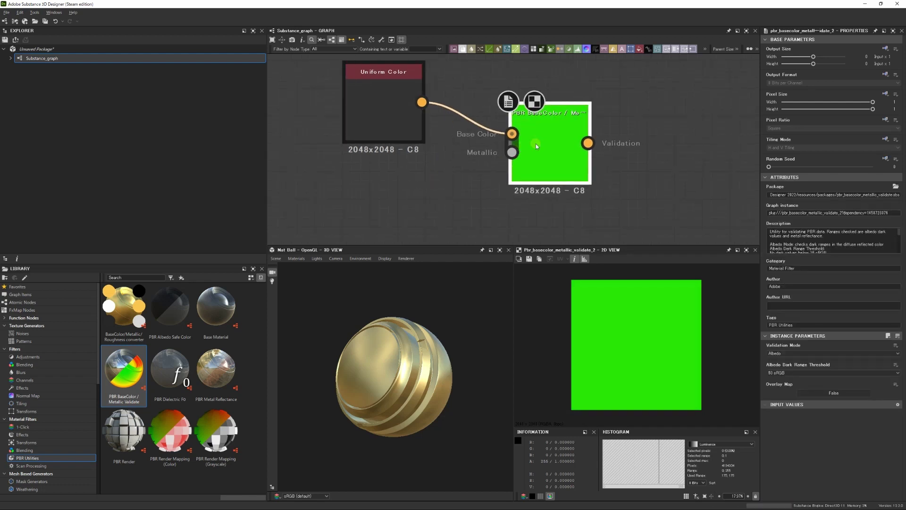
pyautogui.scroll(-1, 410, 137)
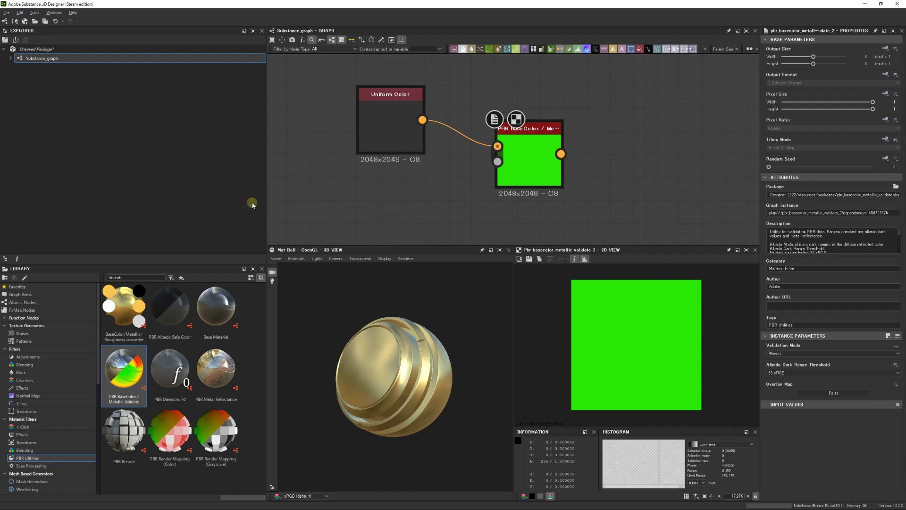
# - Move PBR Metal Reflectance up beside Uniform Color and give the graph area more height
pyautogui.moveTo(435, 178); pyautogui.dragTo(432, 197, button='middle')
pyautogui.moveTo(378, 147); pyautogui.dragTo(379, 124)
pyautogui.moveTo(399, 208); pyautogui.dragTo(382, 152, button='middle')
pyautogui.moveTo(387, 228); pyautogui.dragTo(376, 131)
pyautogui.moveTo(376, 131); pyautogui.dragTo(425, 169, button='middle')
pyautogui.moveTo(440, 245); pyautogui.dragTo(439, 324)
pyautogui.moveTo(411, 123); pyautogui.dragTo(333, 111)
# - Wire PBR Metal Reflectance into the validator's Base Color, with Uniform Color placed below it
pyautogui.moveTo(391, 168); pyautogui.dragTo(494, 150)
pyautogui.moveTo(355, 172); pyautogui.dragTo(375, 115)
pyautogui.moveTo(317, 118); pyautogui.dragTo(318, 263)
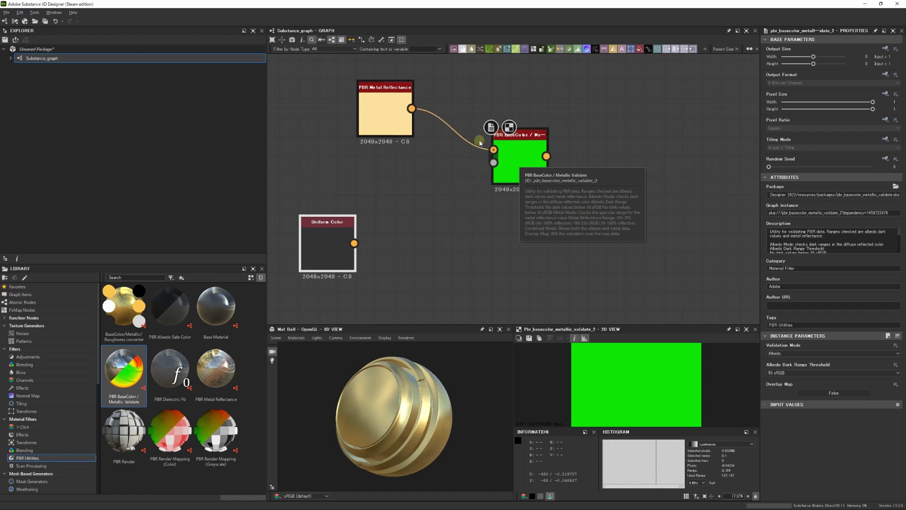
# - Switch the Validate node's Validation Mode to Metal
pyautogui.click(778, 356)
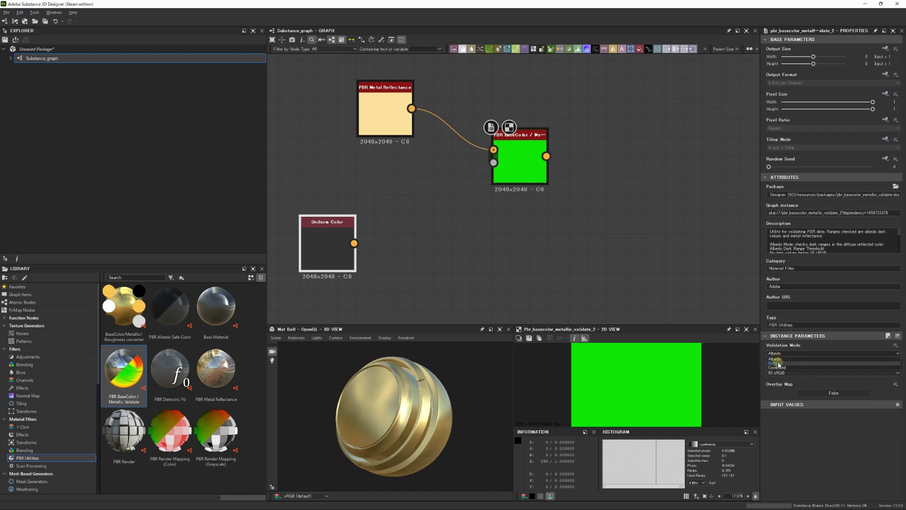
pyautogui.click(777, 363)
pyautogui.click(532, 174)
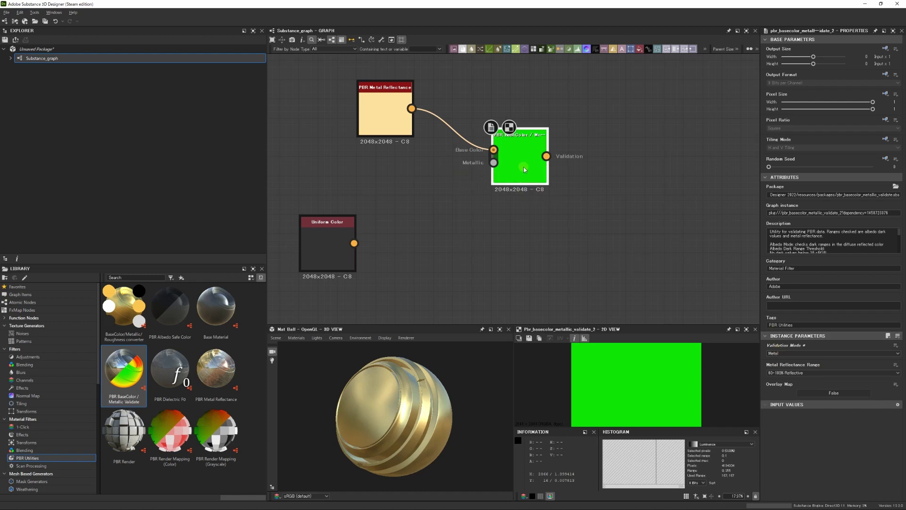
pyautogui.moveTo(524, 165)
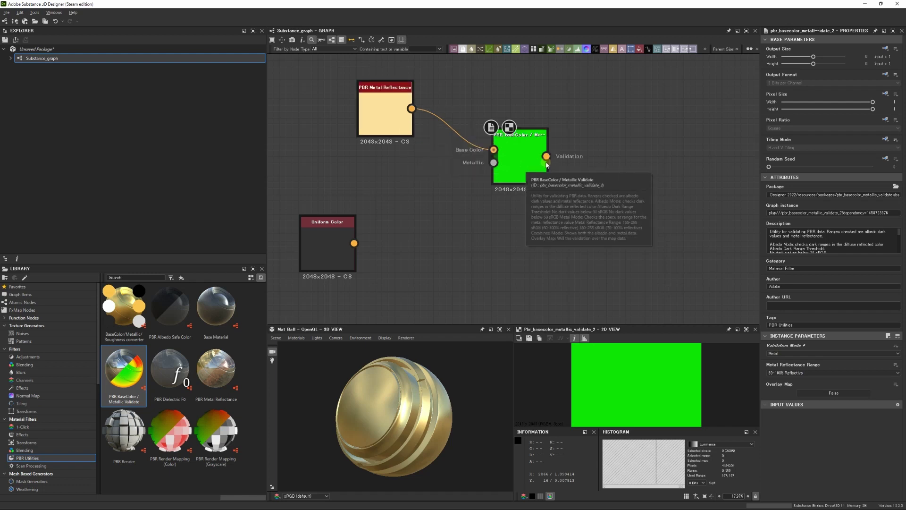
# - Tidy the layout, shifting the validator up-left and the Uniform Color node further down
pyautogui.moveTo(517, 142)
pyautogui.mouseDown()
pyautogui.moveTo(505, 141)
pyautogui.moveTo(513, 155)
pyautogui.mouseUp()
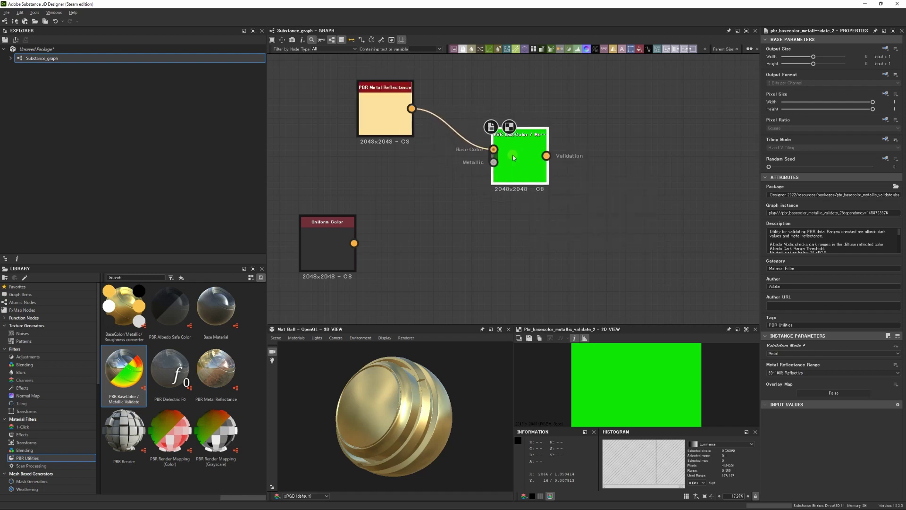
pyautogui.moveTo(324, 246); pyautogui.dragTo(364, 286)
pyautogui.moveTo(531, 155); pyautogui.dragTo(512, 145)
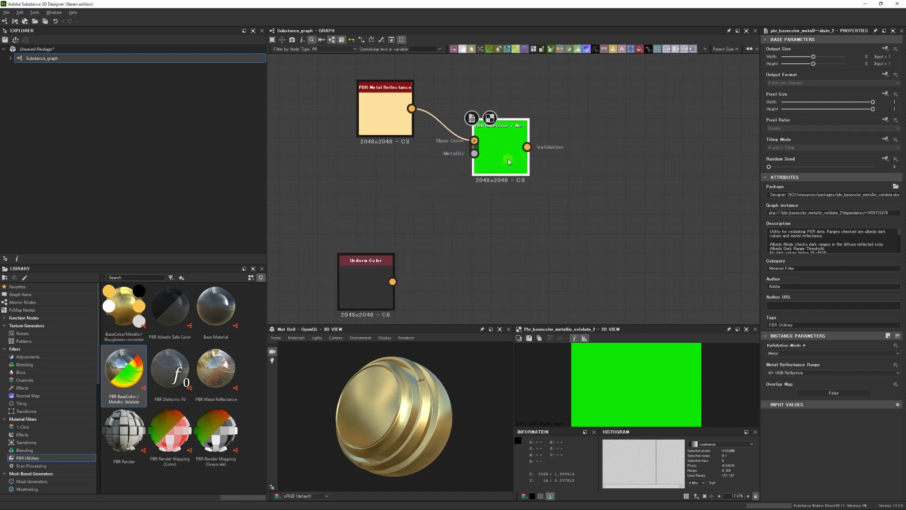
pyautogui.moveTo(413, 171); pyautogui.dragTo(440, 157, button='middle')
pyautogui.moveTo(393, 266); pyautogui.dragTo(397, 281)
pyautogui.click(400, 196)
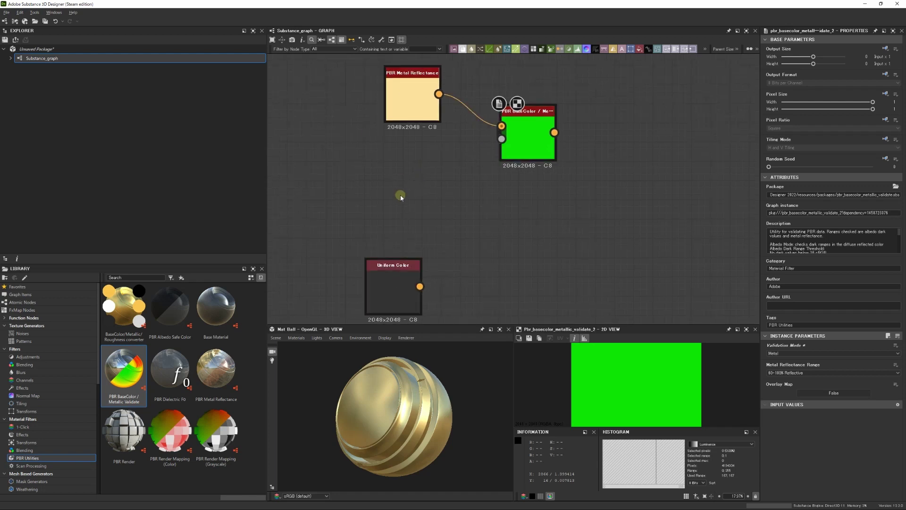
pyautogui.press('space')
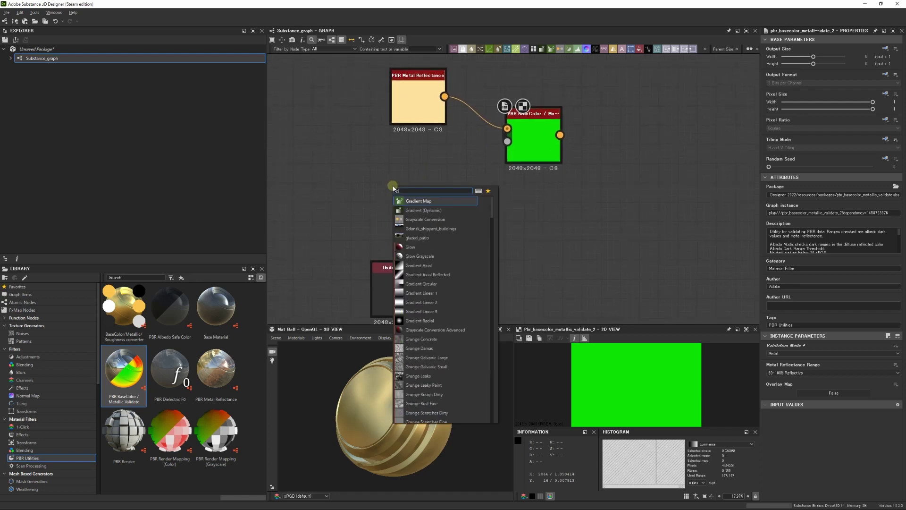
# - Add a grayscale Gradient Map node and connect it to the validator's Metallic input
pyautogui.press('Return')
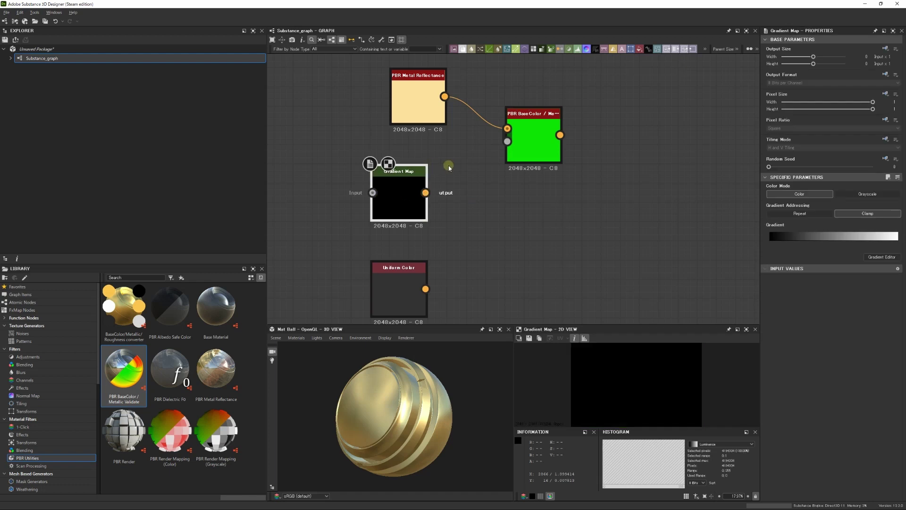
pyautogui.click(857, 195)
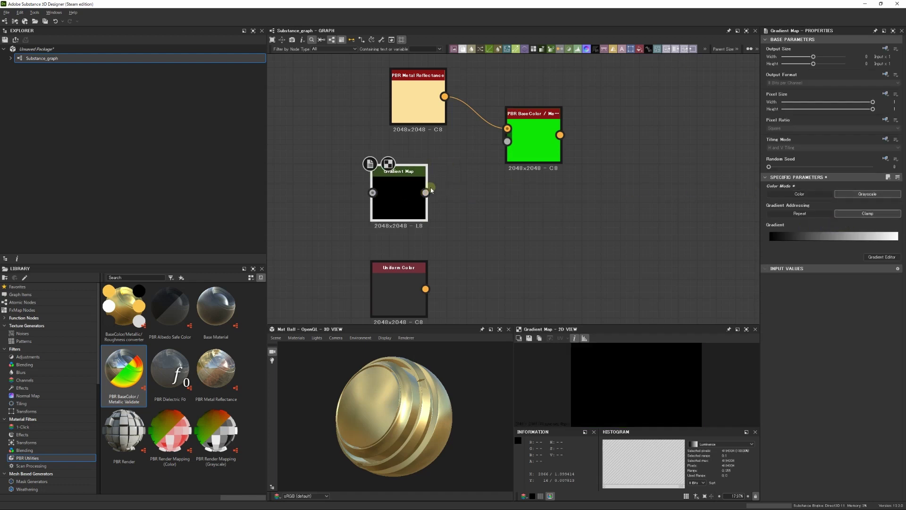
pyautogui.moveTo(425, 193); pyautogui.dragTo(508, 141)
pyautogui.moveTo(412, 204); pyautogui.dragTo(431, 204)
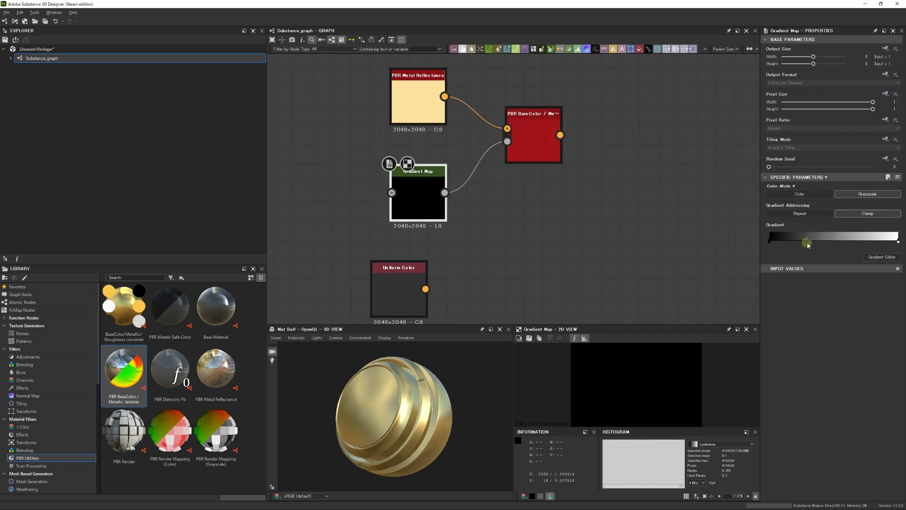
# - Delete the grey and black gradient keys so the Gradient Map outputs pure white
pyautogui.click(882, 257)
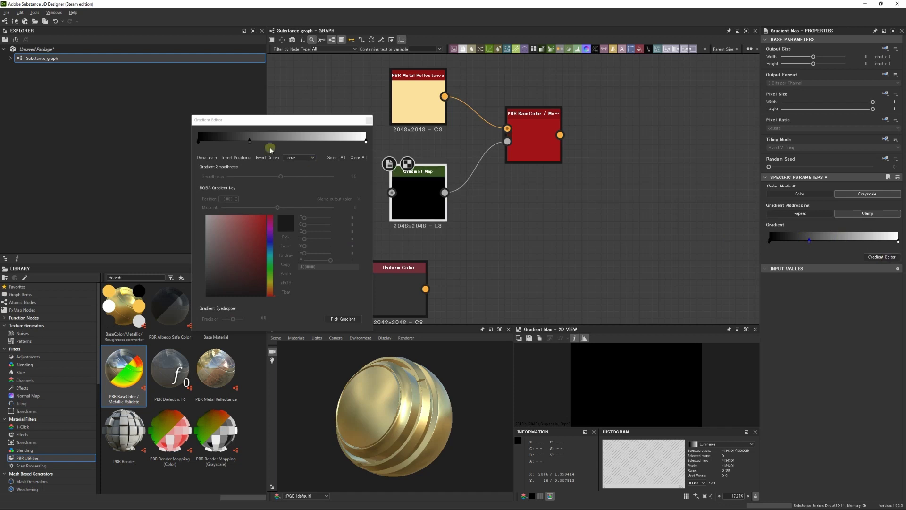
pyautogui.click(249, 142)
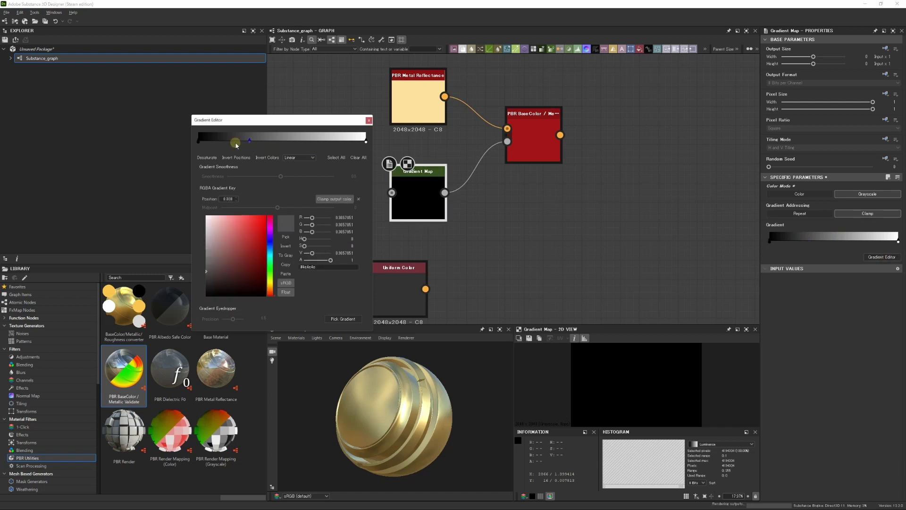
pyautogui.press('Delete')
pyautogui.click(198, 142)
pyautogui.press('Delete')
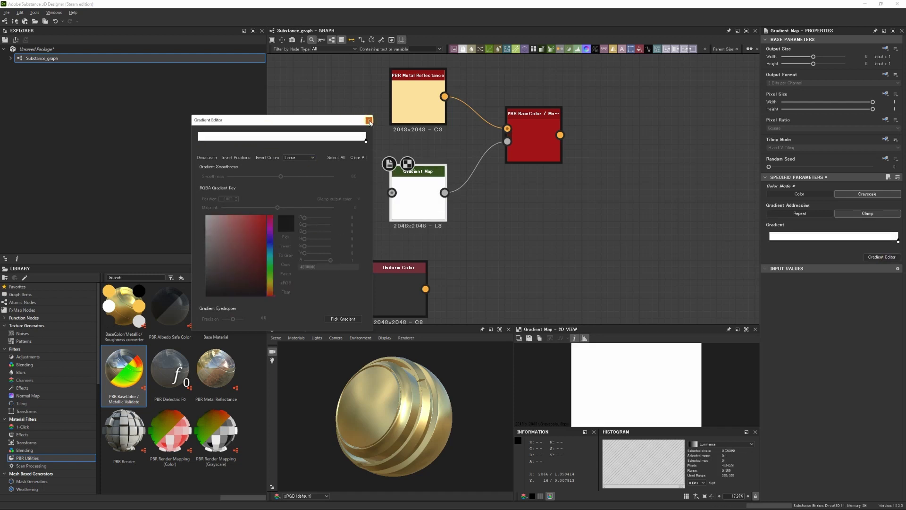
pyautogui.click(368, 121)
pyautogui.click(531, 146)
pyautogui.moveTo(522, 187); pyautogui.dragTo(491, 217, button='middle')
pyautogui.click(383, 220)
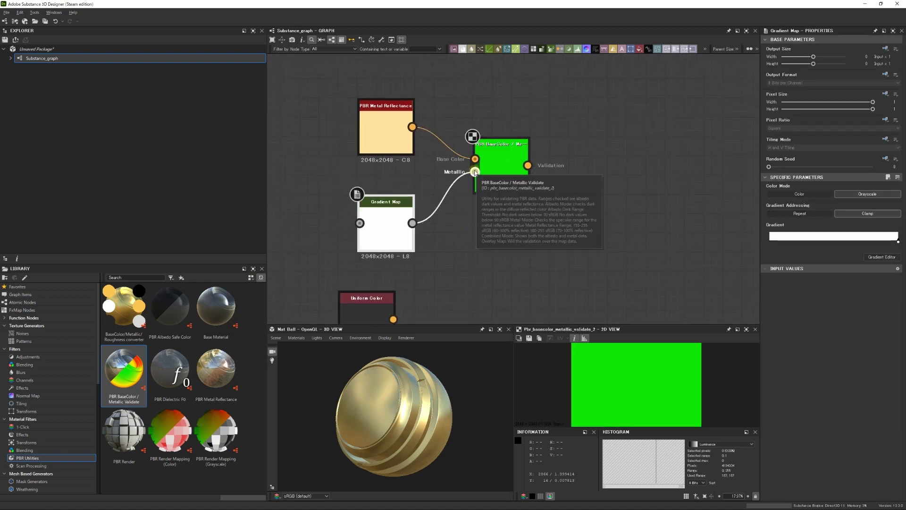
# - Set the Validate node's Validation Mode to Combined, then select the Gradient Map node
pyautogui.click(496, 173)
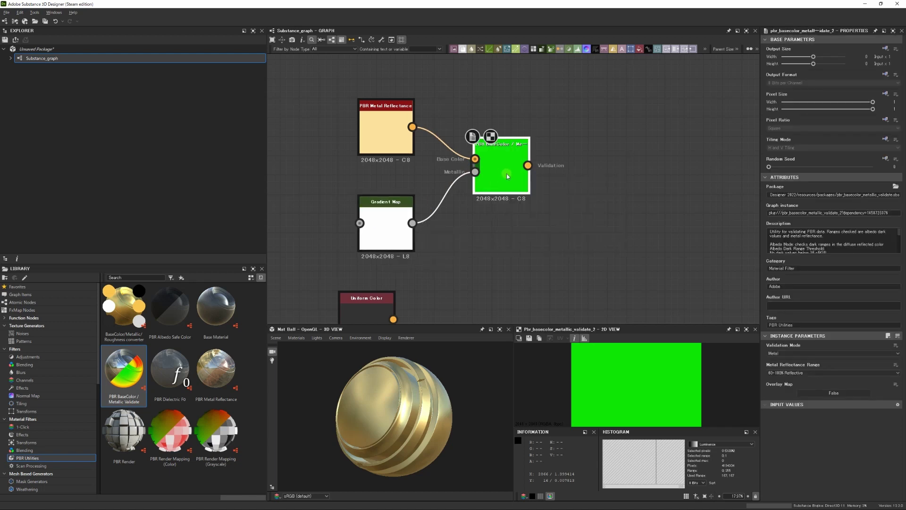
pyautogui.moveTo(517, 171); pyautogui.dragTo(526, 171)
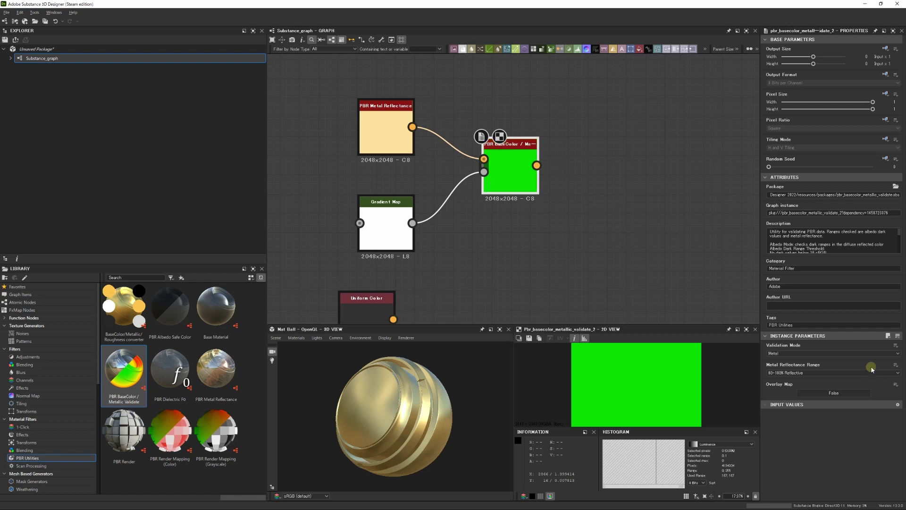
pyautogui.click(802, 353)
pyautogui.click(778, 368)
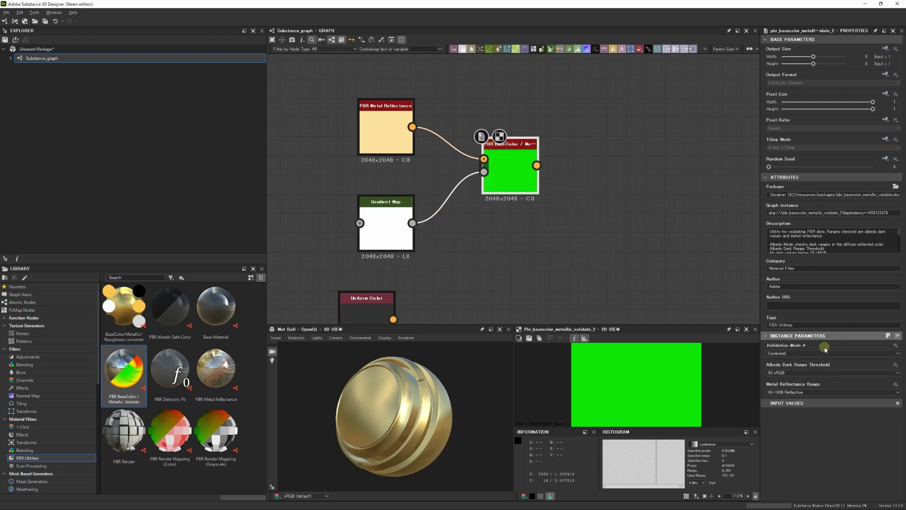
pyautogui.click(407, 240)
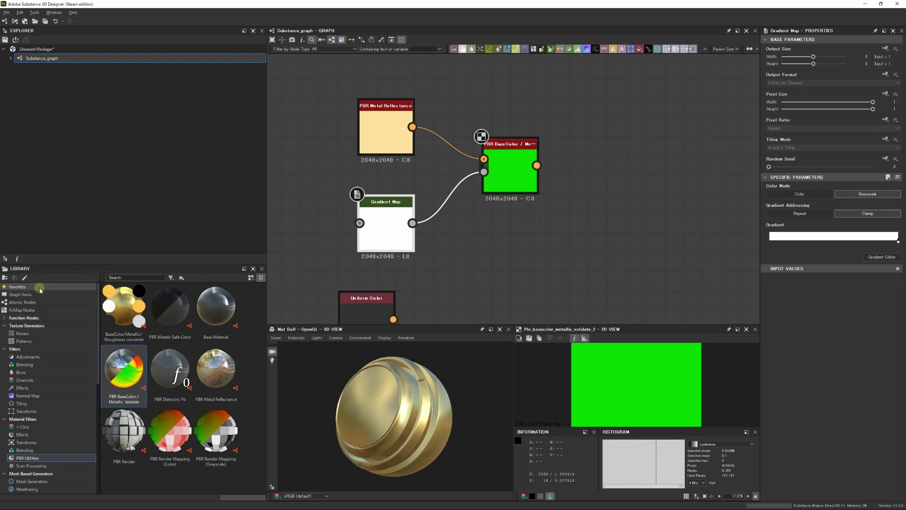
# - Add a Checker 1 node from the FxMap library and connect it to the validator's Metallic input
pyautogui.click(22, 310)
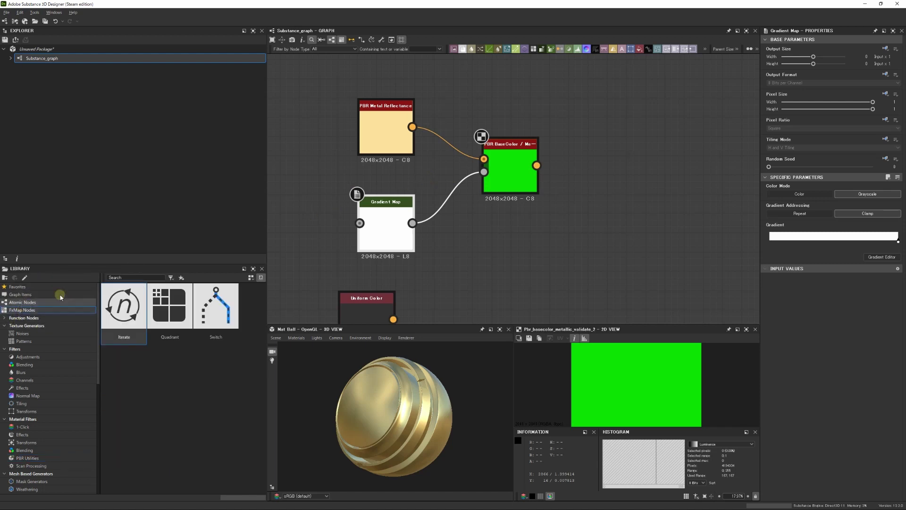
pyautogui.click(125, 278)
pyautogui.write('che')
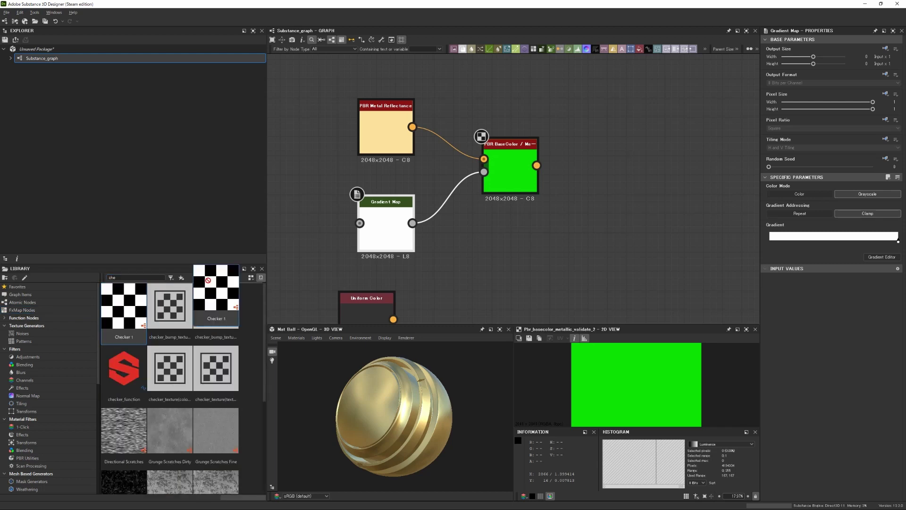
pyautogui.moveTo(124, 306); pyautogui.dragTo(411, 258)
pyautogui.moveTo(374, 223); pyautogui.dragTo(317, 204)
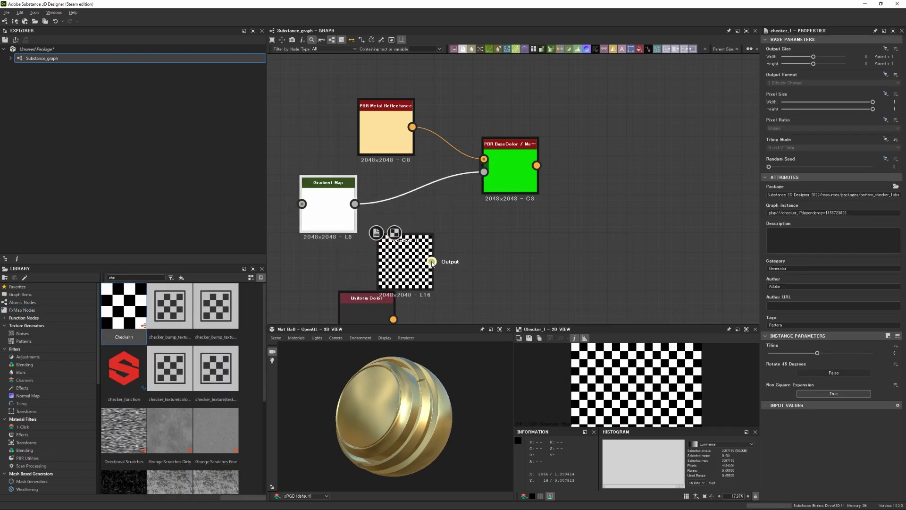
pyautogui.moveTo(432, 263); pyautogui.dragTo(484, 172)
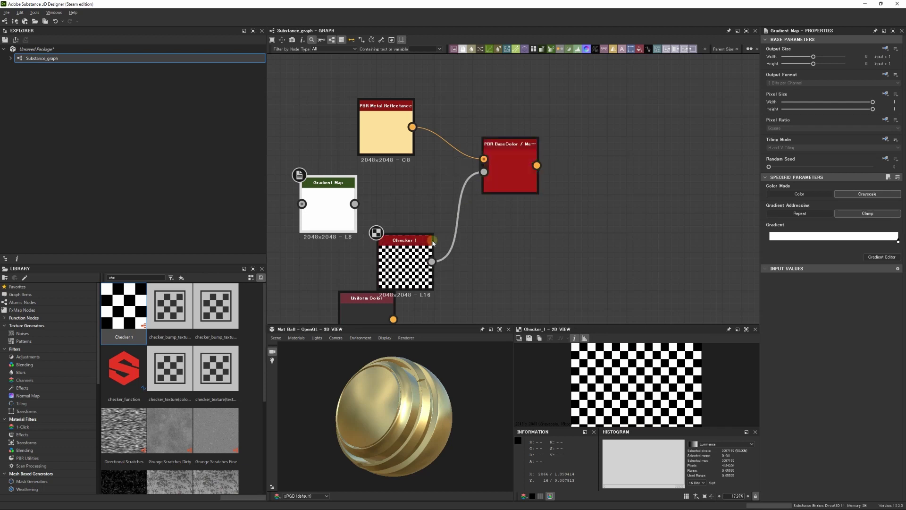
pyautogui.moveTo(405, 248); pyautogui.dragTo(396, 221)
pyautogui.click(497, 177)
# - Delete the Gradient Map node and place Checker 1 under PBR Metal Reflectance
pyautogui.moveTo(318, 212); pyautogui.dragTo(298, 249)
pyautogui.press('Delete')
pyautogui.moveTo(360, 228); pyautogui.dragTo(432, 189, button='middle')
pyautogui.moveTo(448, 201)
pyautogui.mouseDown()
pyautogui.moveTo(417, 198)
pyautogui.moveTo(437, 190)
pyautogui.mouseUp()
pyautogui.moveTo(456, 155); pyautogui.dragTo(422, 171, button='middle')
# - Reduce Checker 1's tiling to 1 and preview the reflectance and validation outputs in 2D
pyautogui.click(421, 176)
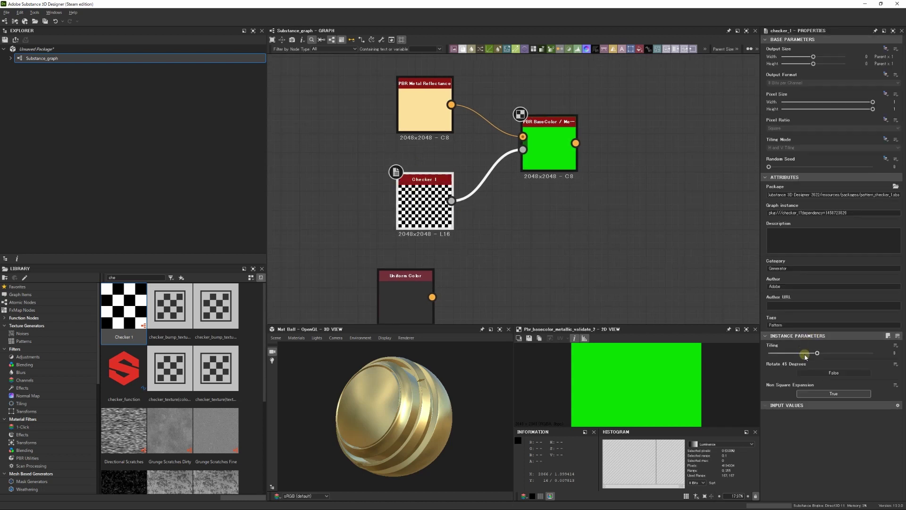
pyautogui.moveTo(805, 353); pyautogui.dragTo(768, 354)
pyautogui.moveTo(536, 214); pyautogui.dragTo(498, 256, button='middle')
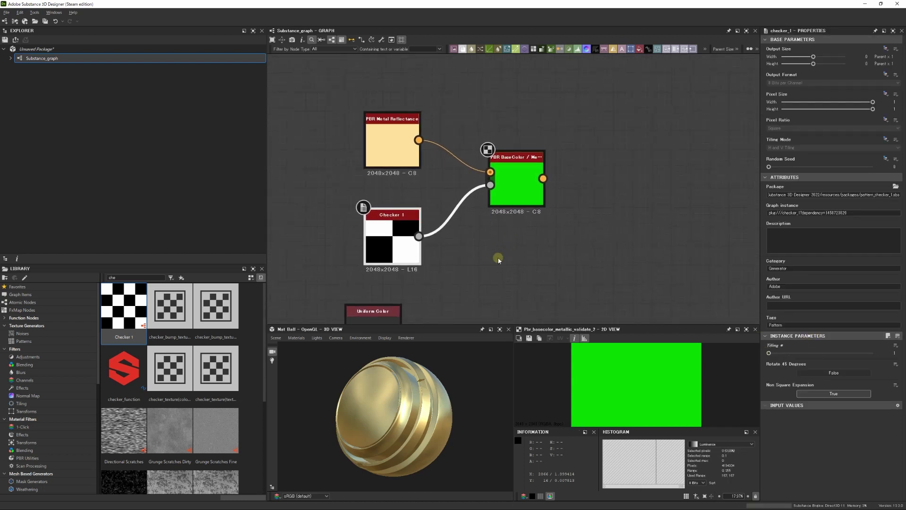
pyautogui.click(387, 140)
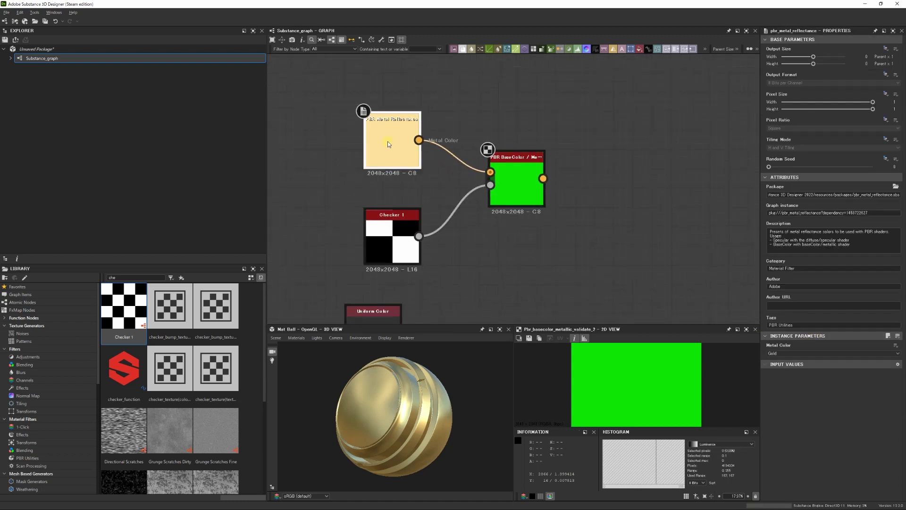
pyautogui.doubleClick(387, 141)
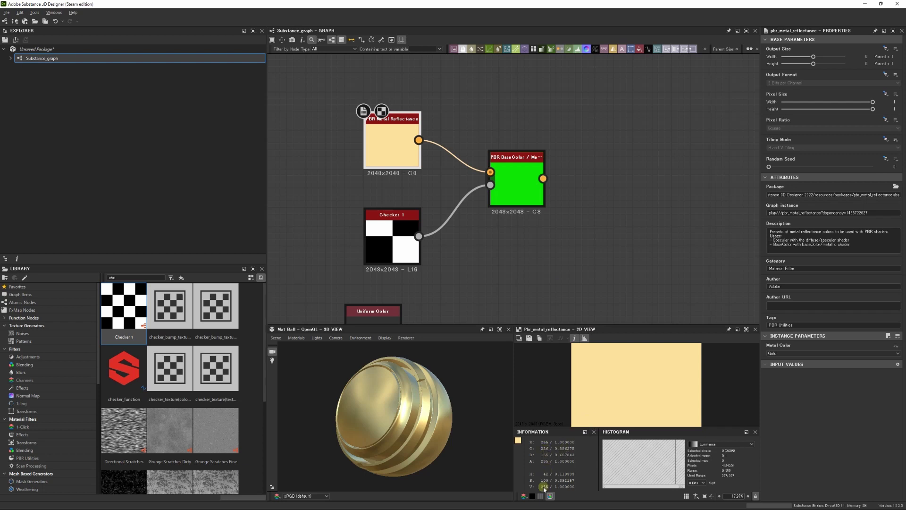
pyautogui.doubleClick(511, 186)
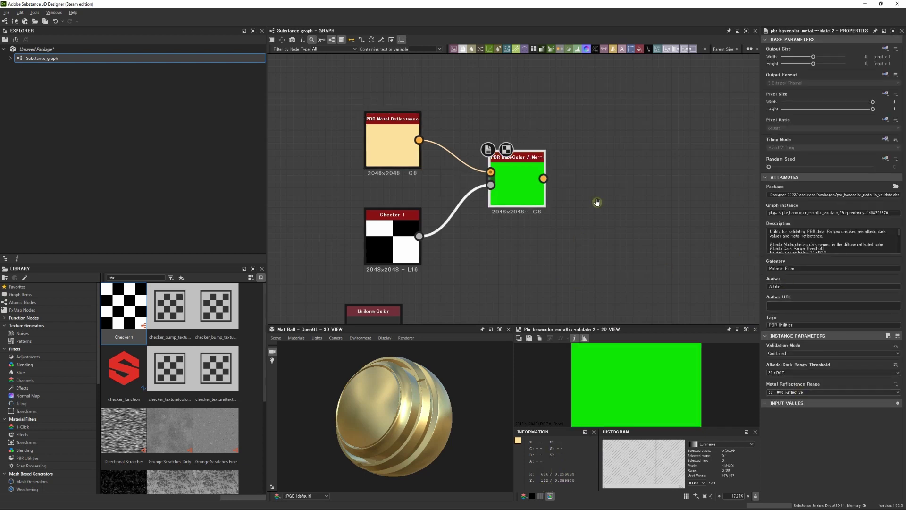
# - Copy and paste Checker 1, moving the duplicate and PBR Metal Reflectance to the left
pyautogui.moveTo(596, 202); pyautogui.dragTo(670, 178, button='middle')
pyautogui.moveTo(468, 122); pyautogui.dragTo(350, 121)
pyautogui.moveTo(422, 221); pyautogui.dragTo(343, 255)
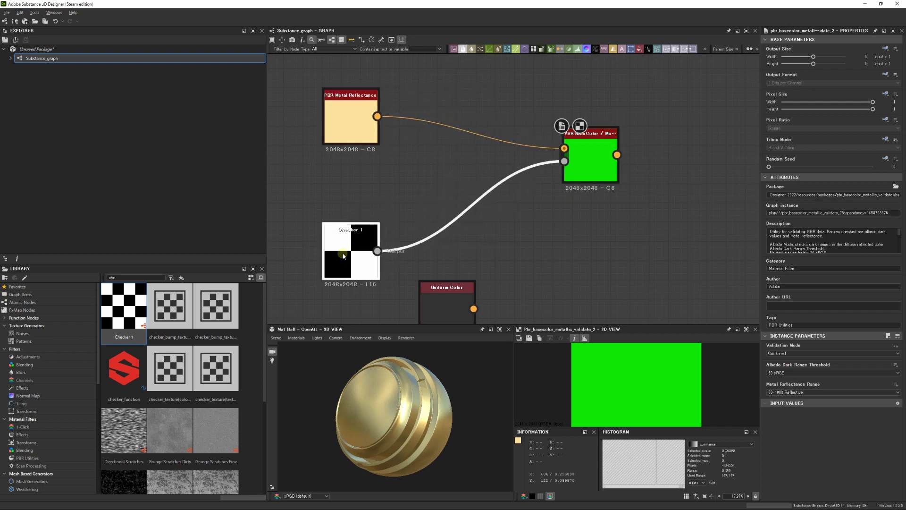
pyautogui.hotkey('ctrl', 'c')
pyautogui.hotkey('ctrl', 'v')
pyautogui.moveTo(479, 193); pyautogui.dragTo(417, 173)
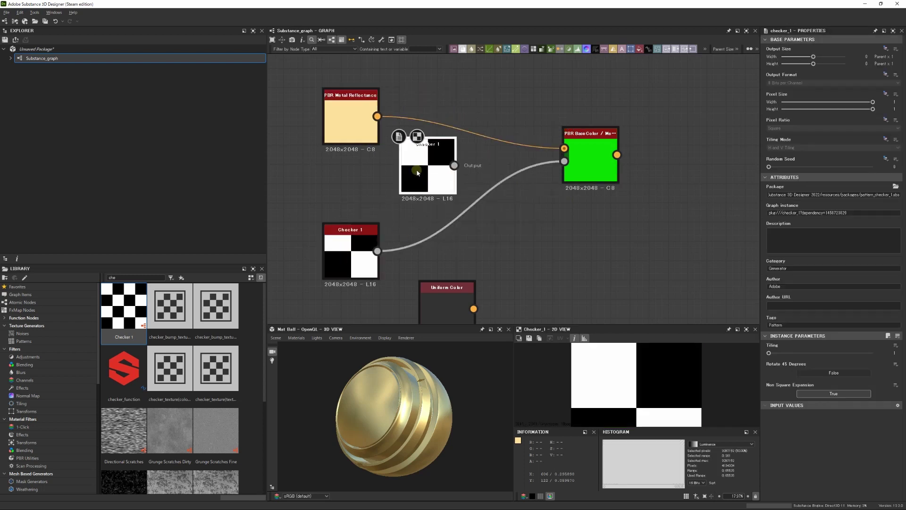
pyautogui.moveTo(354, 157); pyautogui.dragTo(362, 169, button='middle')
pyautogui.moveTo(364, 145); pyautogui.dragTo(344, 106)
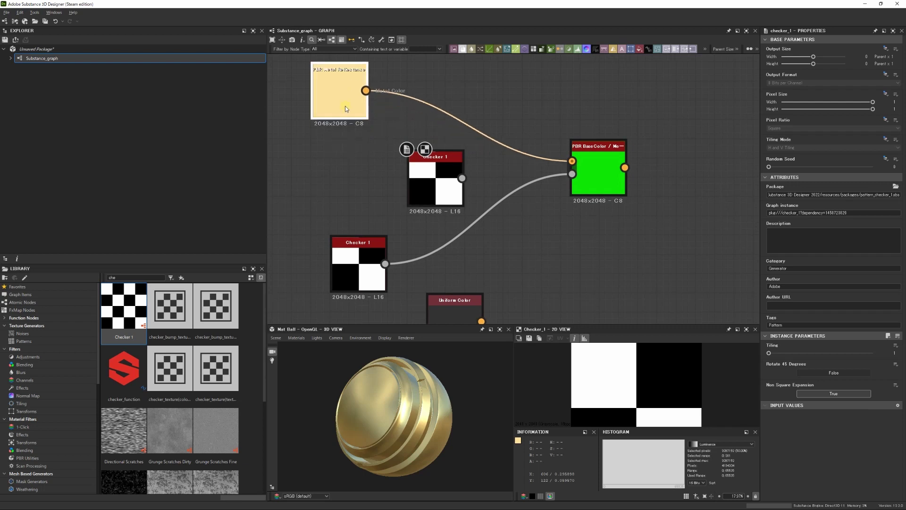
pyautogui.moveTo(421, 167); pyautogui.dragTo(306, 176)
# - Add a Blend node, feed the checker into its Opacity input, and rearrange the nodes
pyautogui.press('space')
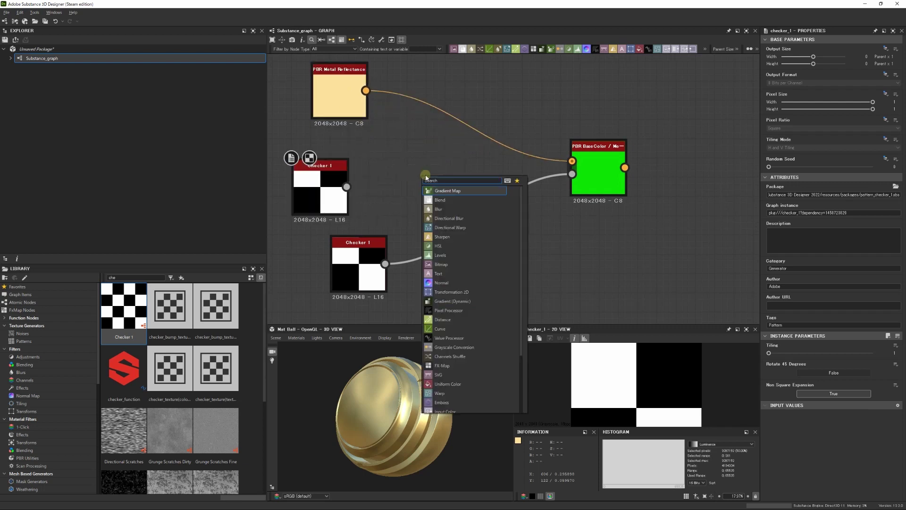
pyautogui.click(439, 200)
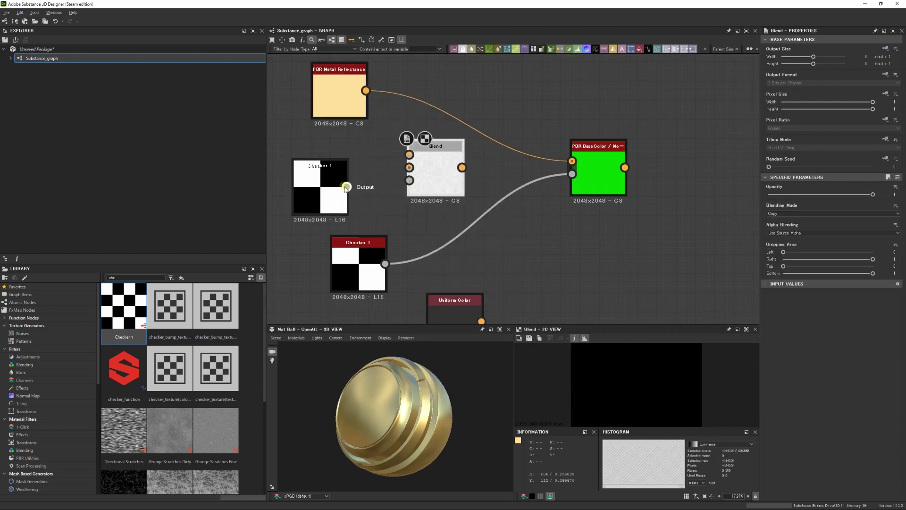
pyautogui.moveTo(345, 188); pyautogui.dragTo(409, 181)
pyautogui.moveTo(348, 153); pyautogui.dragTo(354, 185, button='middle')
pyautogui.moveTo(336, 208)
pyautogui.mouseDown()
pyautogui.moveTo(335, 227)
pyautogui.moveTo(336, 209)
pyautogui.mouseUp()
pyautogui.moveTo(370, 277); pyautogui.dragTo(352, 296)
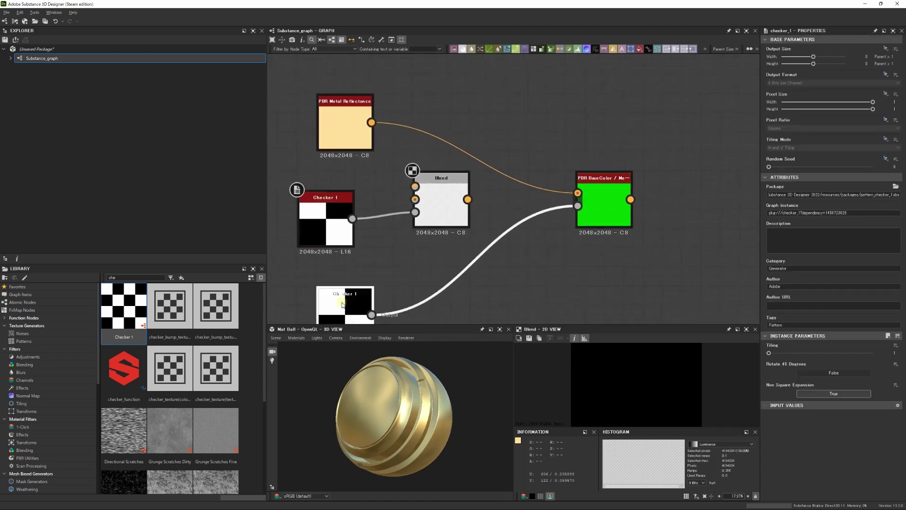
pyautogui.moveTo(339, 231); pyautogui.dragTo(357, 226)
pyautogui.moveTo(336, 132); pyautogui.dragTo(347, 85)
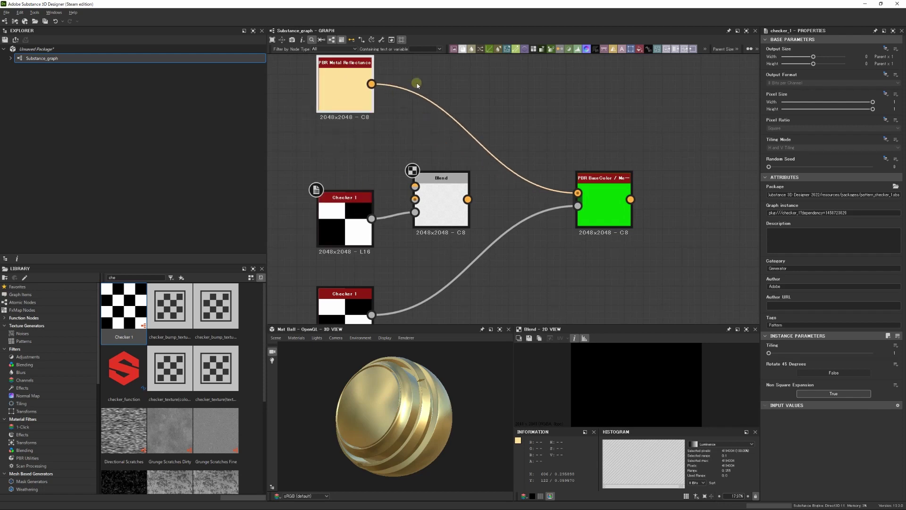
# - Add a Uniform Color node above the checker, make it red, and preview the Blend output
pyautogui.click(639, 49)
pyautogui.moveTo(543, 199); pyautogui.dragTo(415, 187)
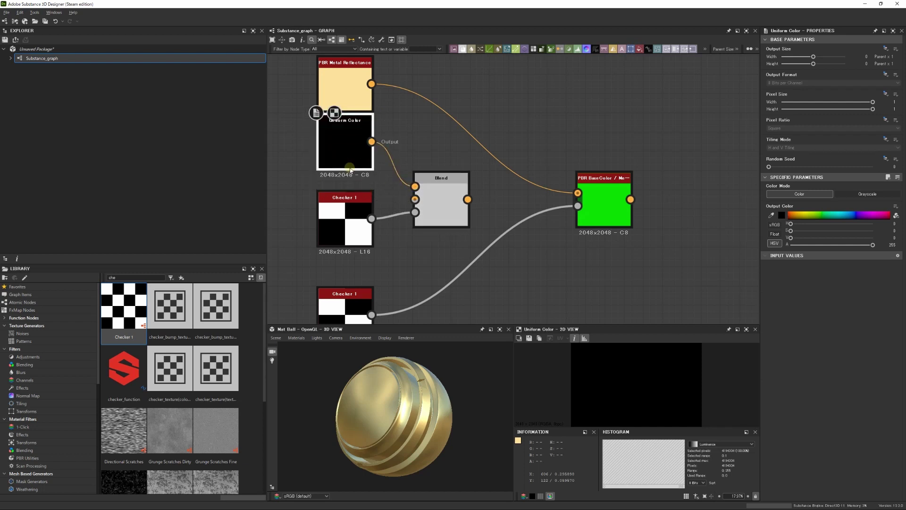
pyautogui.click(790, 215)
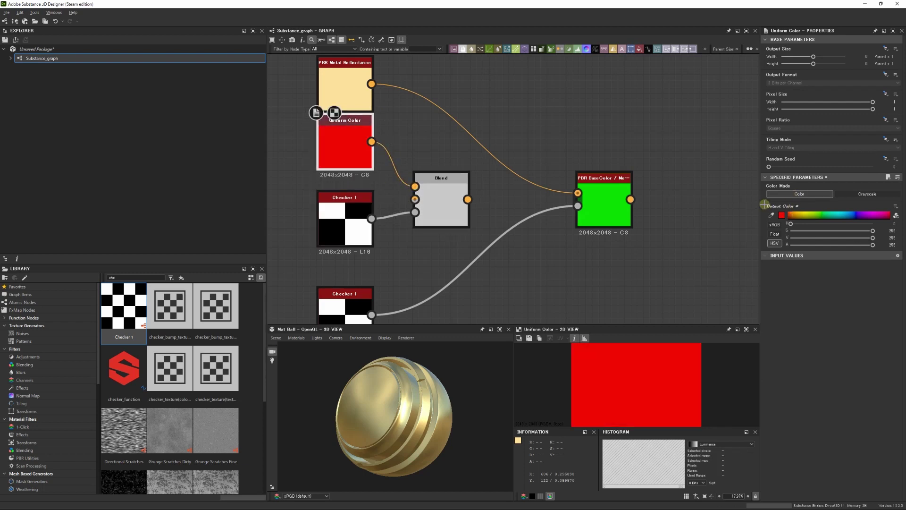
pyautogui.doubleClick(446, 200)
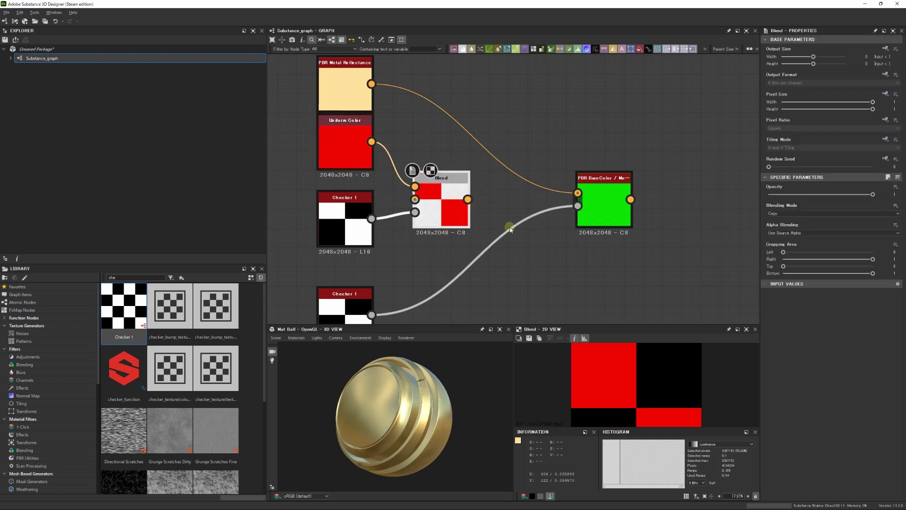
# - Rearrange the Checker 1, red Uniform Color and metal reflectance nodes in the graph
pyautogui.moveTo(508, 227); pyautogui.dragTo(505, 195, button='middle')
pyautogui.moveTo(346, 178); pyautogui.dragTo(345, 196)
pyautogui.moveTo(344, 113); pyautogui.dragTo(324, 112)
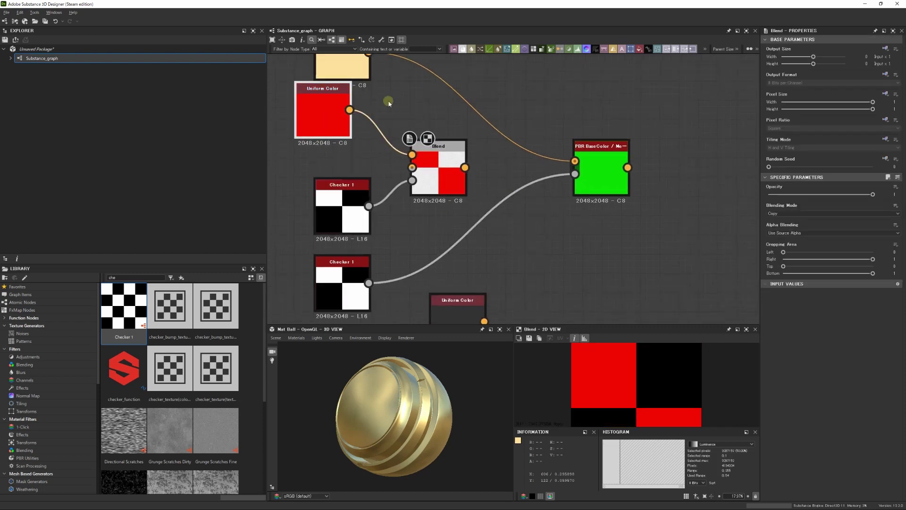
pyautogui.moveTo(389, 101); pyautogui.dragTo(382, 161, button='middle')
pyautogui.moveTo(337, 116); pyautogui.dragTo(337, 65)
pyautogui.moveTo(316, 174); pyautogui.dragTo(335, 156)
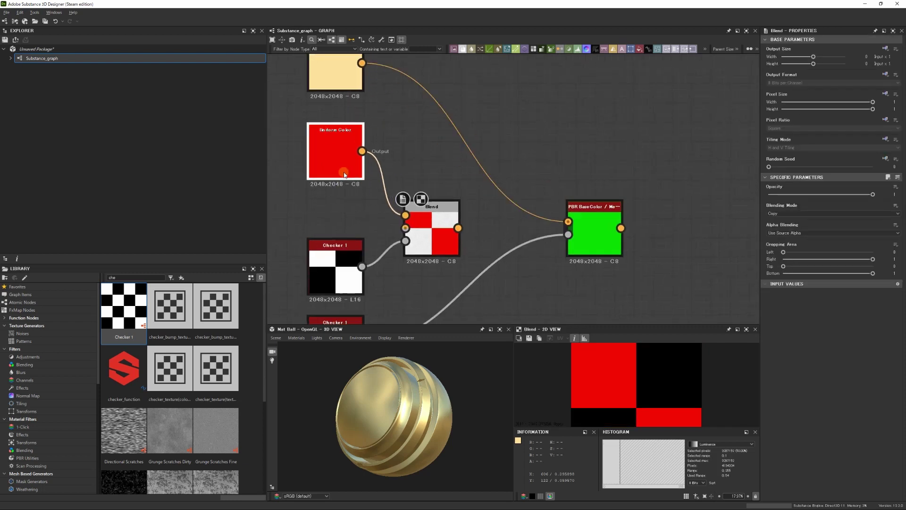
pyautogui.moveTo(335, 253); pyautogui.dragTo(343, 198, button='middle')
pyautogui.moveTo(343, 197); pyautogui.dragTo(341, 241)
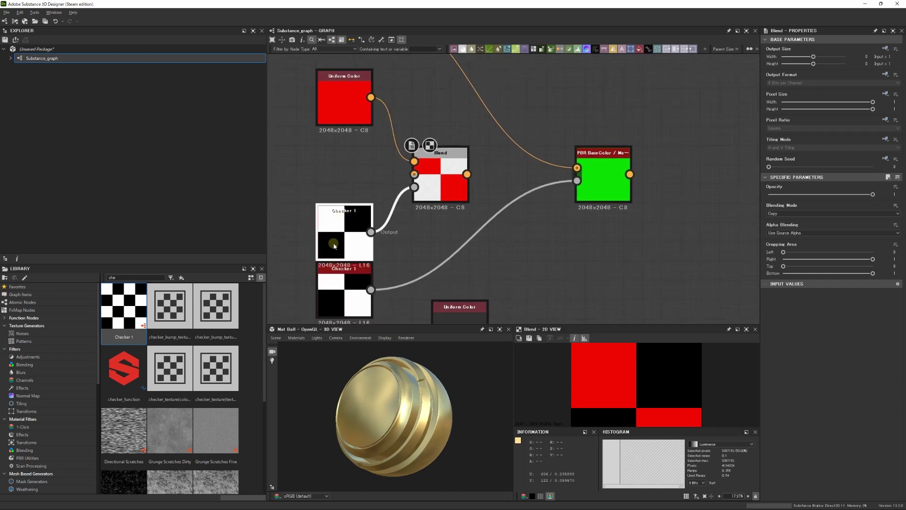
# - Duplicate the red Uniform Color, shift the copy's hue to magenta, and preview the Blend
pyautogui.click(343, 88)
pyautogui.hotkey('ctrl', 'c')
pyautogui.hotkey('ctrl', 'v')
pyautogui.moveTo(505, 188); pyautogui.dragTo(414, 175)
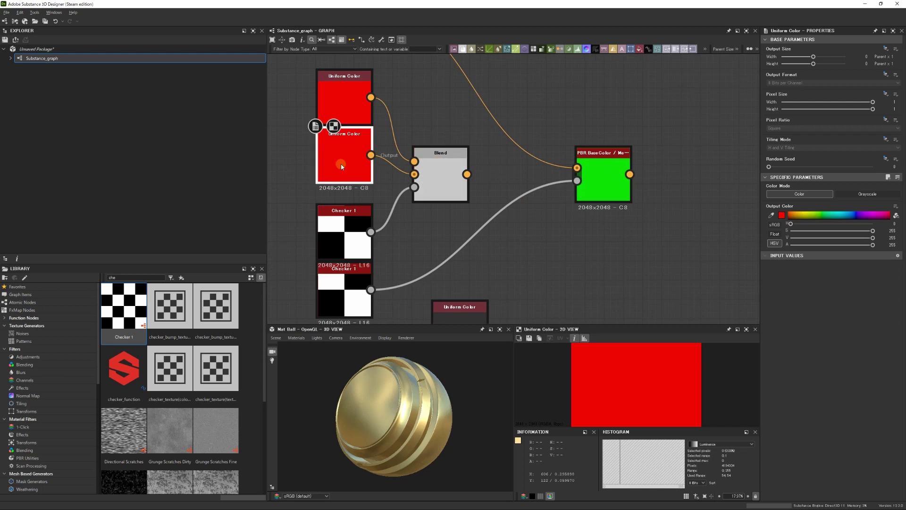
pyautogui.moveTo(791, 224); pyautogui.dragTo(856, 223)
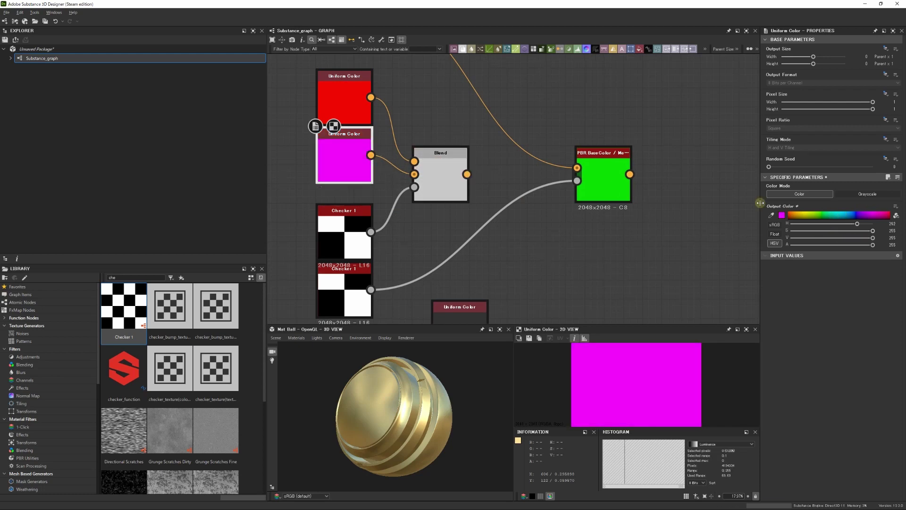
pyautogui.doubleClick(441, 187)
# - Connect the Blend output to the validator's base color input and preview the validation
pyautogui.click(330, 157)
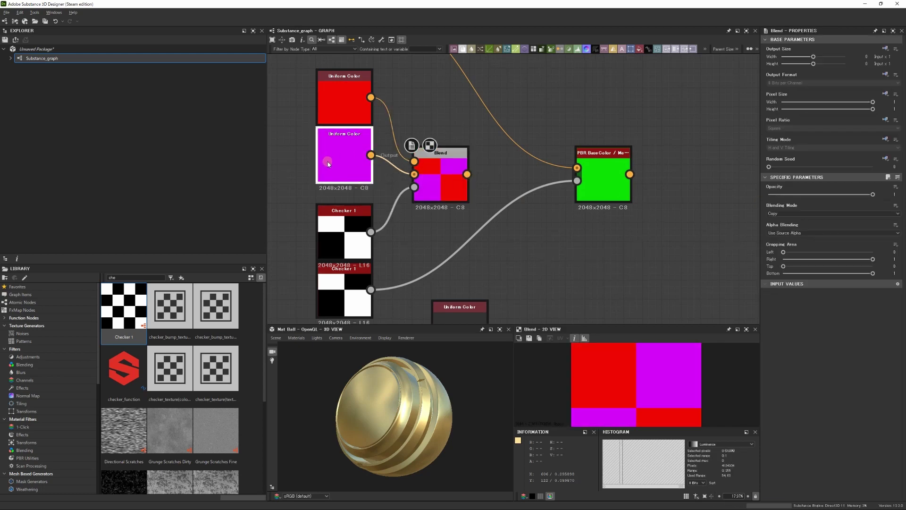
pyautogui.moveTo(348, 299); pyautogui.dragTo(348, 320)
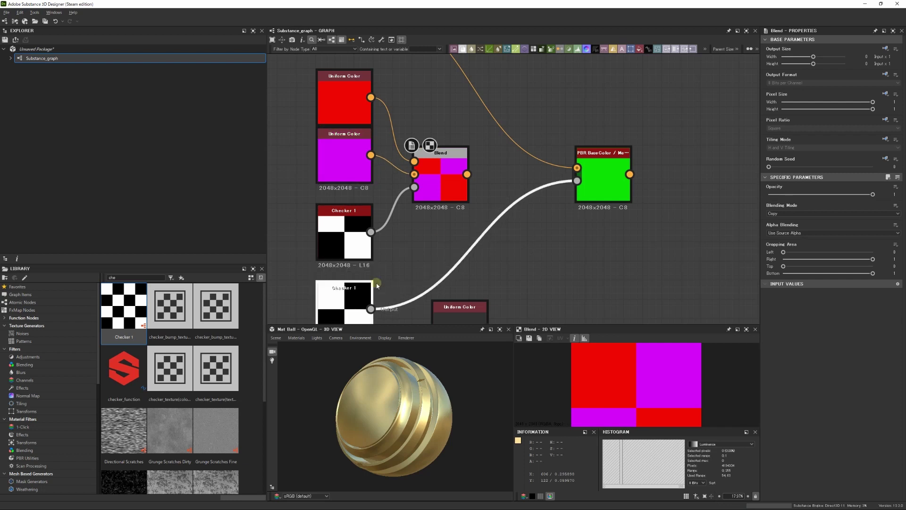
pyautogui.moveTo(465, 183); pyautogui.dragTo(447, 203, button='middle')
pyautogui.moveTo(450, 195); pyautogui.dragTo(558, 189)
pyautogui.click(582, 203)
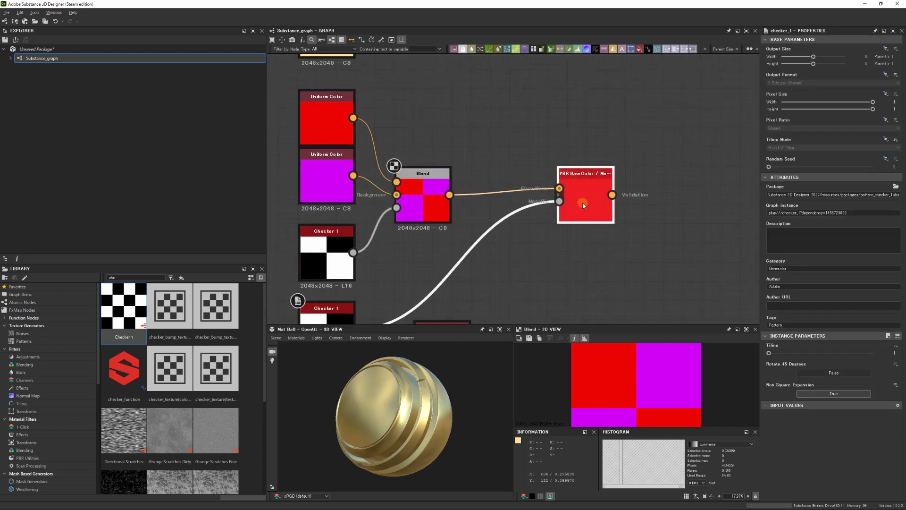
# - Tidy the layout by moving the color nodes, checker and Blend node upward
pyautogui.moveTo(526, 162); pyautogui.dragTo(545, 165, button='middle')
pyautogui.moveTo(289, 127); pyautogui.dragTo(348, 238)
pyautogui.click(457, 200)
pyautogui.moveTo(457, 199); pyautogui.dragTo(442, 181)
pyautogui.moveTo(335, 118); pyautogui.dragTo(335, 108)
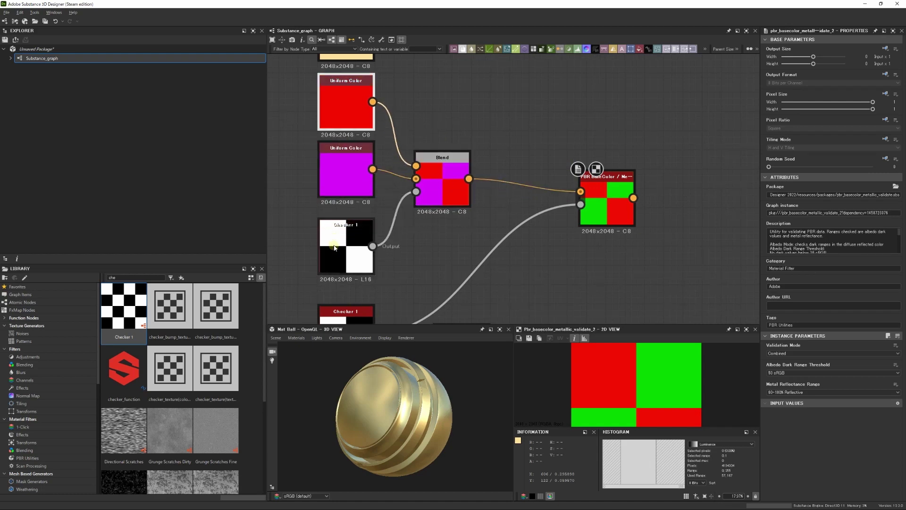
# - Inspect the validation node's settings and the red Uniform Color node
pyautogui.click(455, 203)
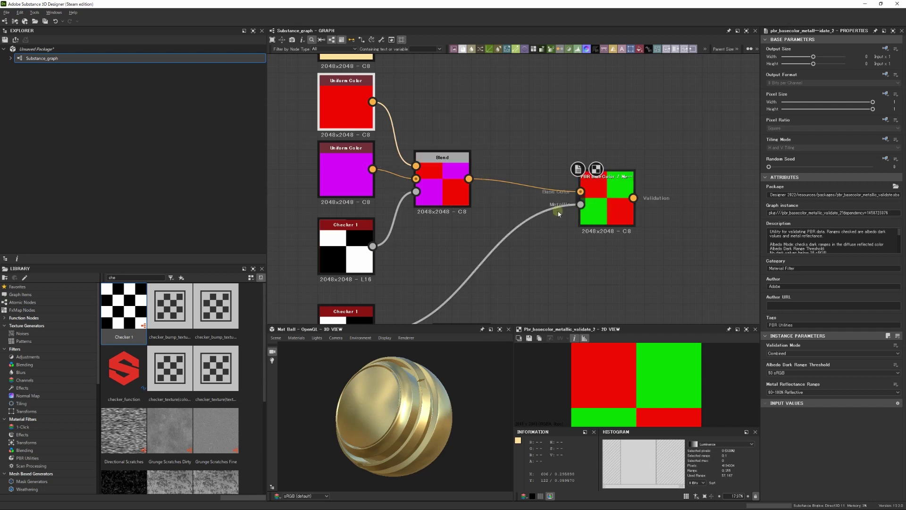
pyautogui.click(627, 216)
pyautogui.click(625, 216)
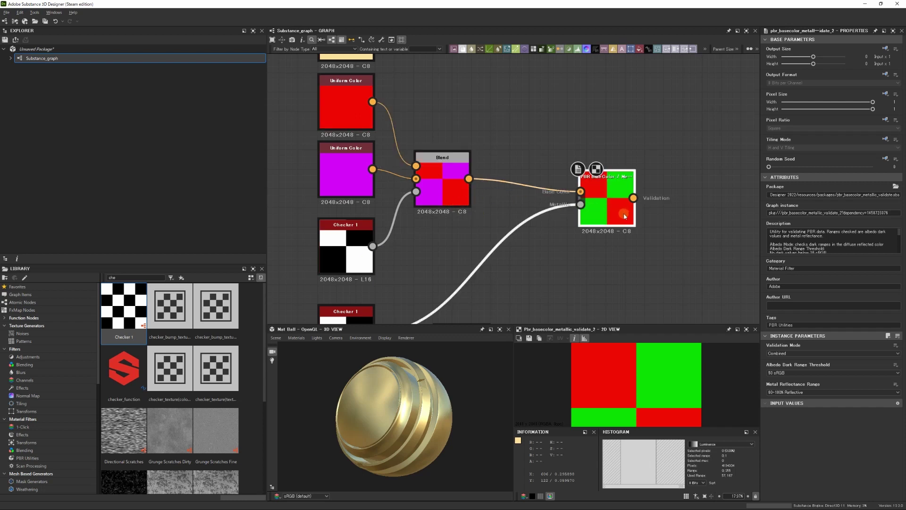
pyautogui.click(345, 111)
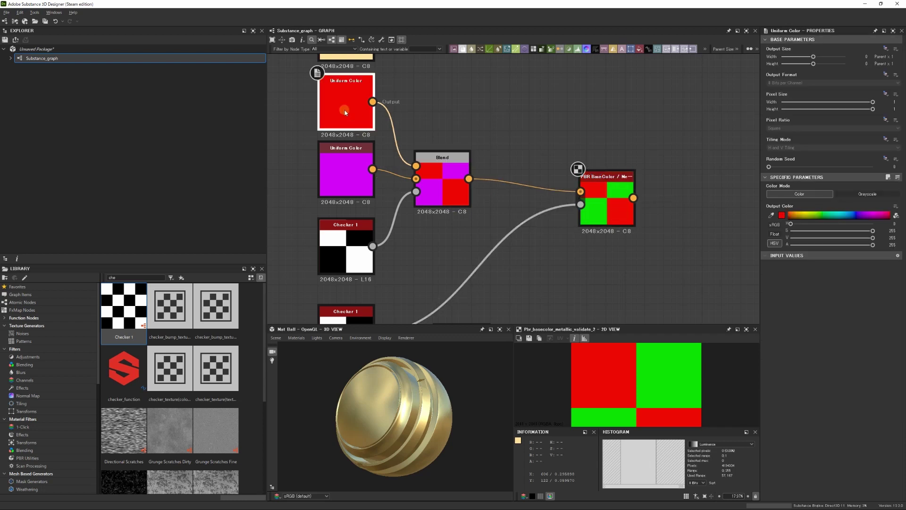
pyautogui.click(612, 205)
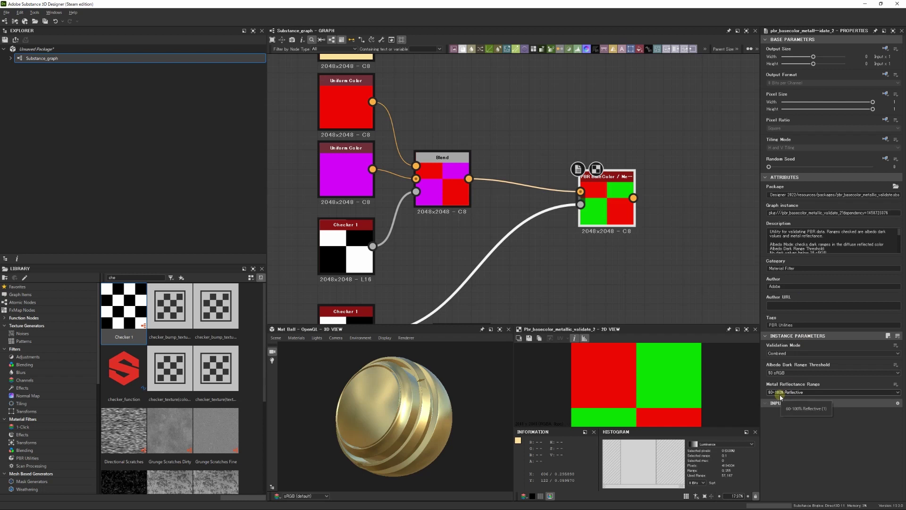
pyautogui.click(344, 121)
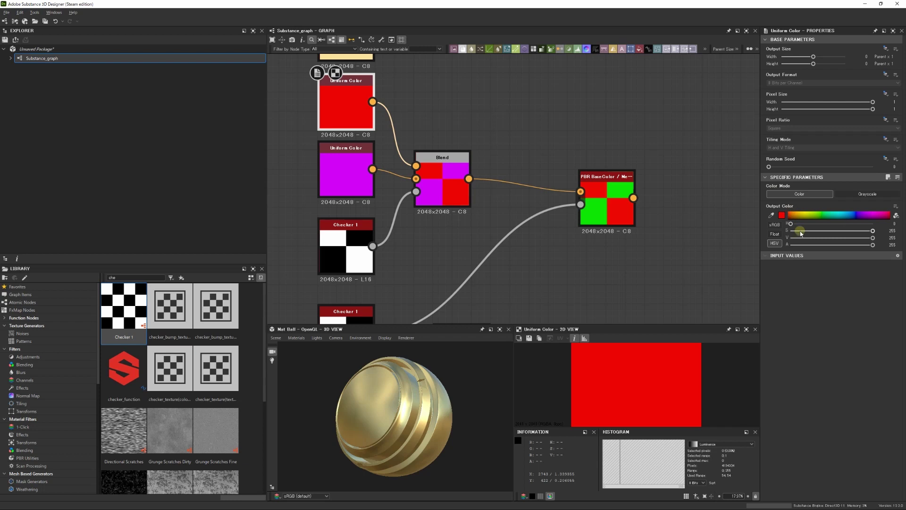
# - Set the top Uniform Color's saturation to 0 and value to about 157, making it mid grey
pyautogui.moveTo(801, 233); pyautogui.dragTo(768, 236)
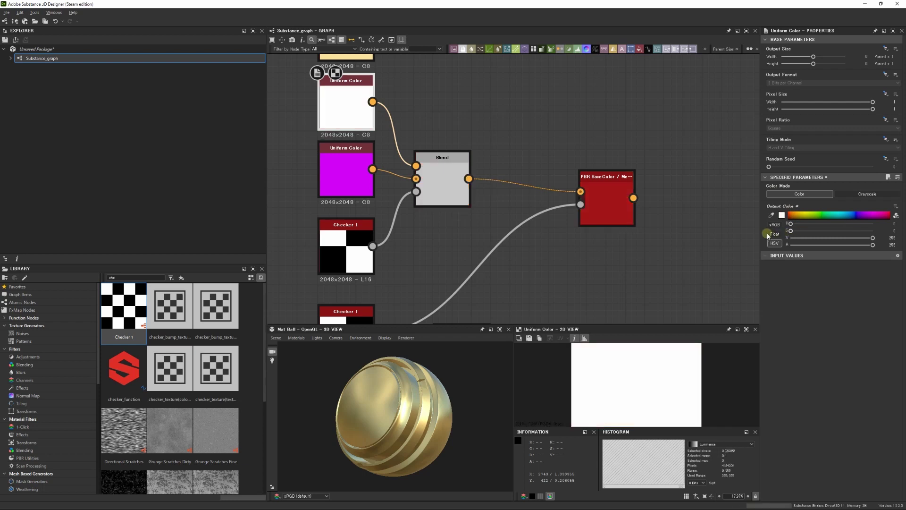
pyautogui.doubleClick(608, 210)
pyautogui.click(357, 114)
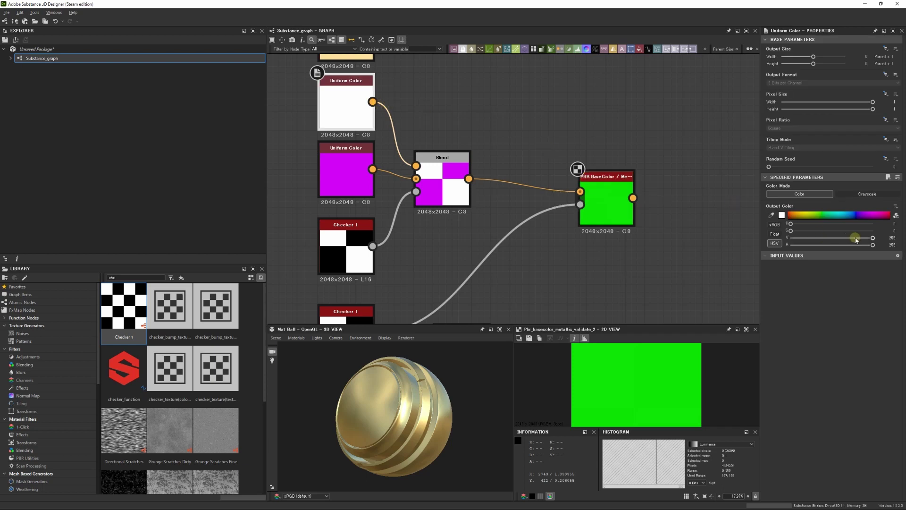
pyautogui.moveTo(865, 238); pyautogui.dragTo(842, 231)
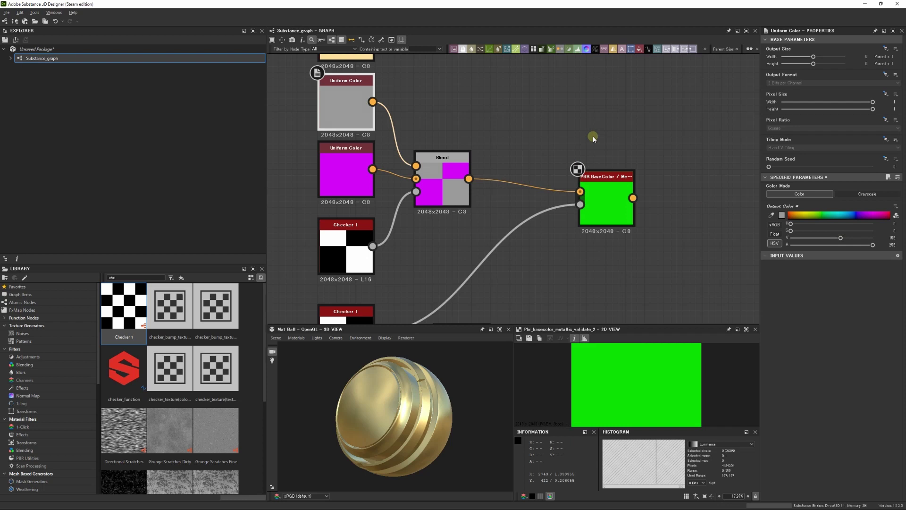
# - Make the magenta Uniform Color dark grey: saturation and value 0, then value 34
pyautogui.moveTo(332, 176); pyautogui.dragTo(342, 171, button='middle')
pyautogui.click(341, 172)
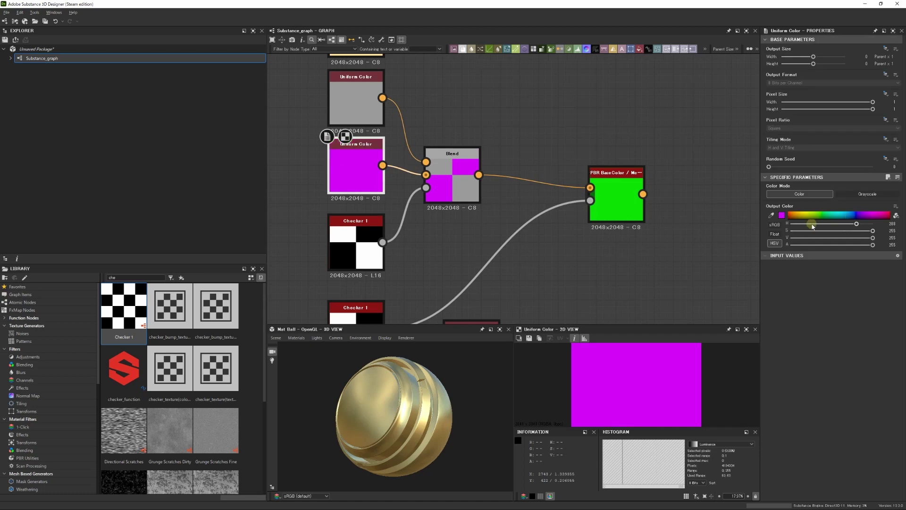
pyautogui.moveTo(837, 231); pyautogui.dragTo(752, 239)
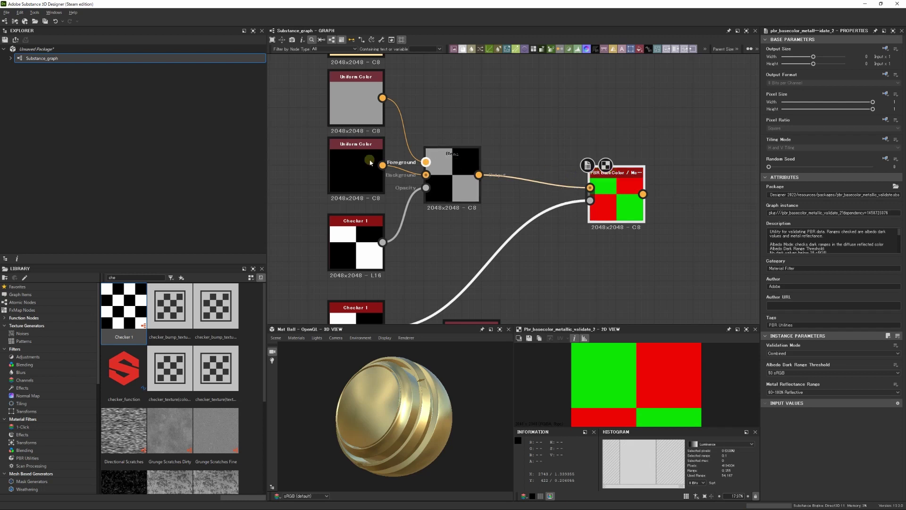
pyautogui.moveTo(359, 171)
pyautogui.mouseDown()
pyautogui.moveTo(361, 180)
pyautogui.moveTo(359, 165)
pyautogui.mouseUp()
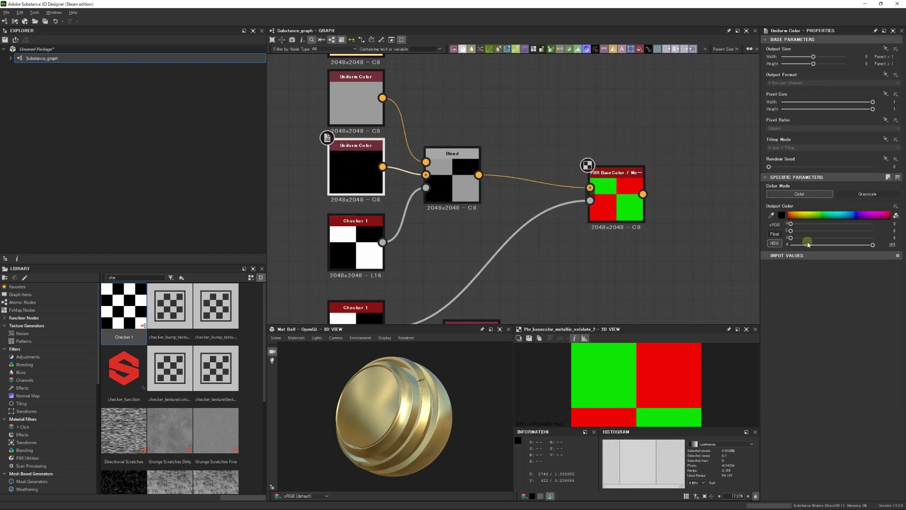
pyautogui.moveTo(791, 238); pyautogui.dragTo(808, 238)
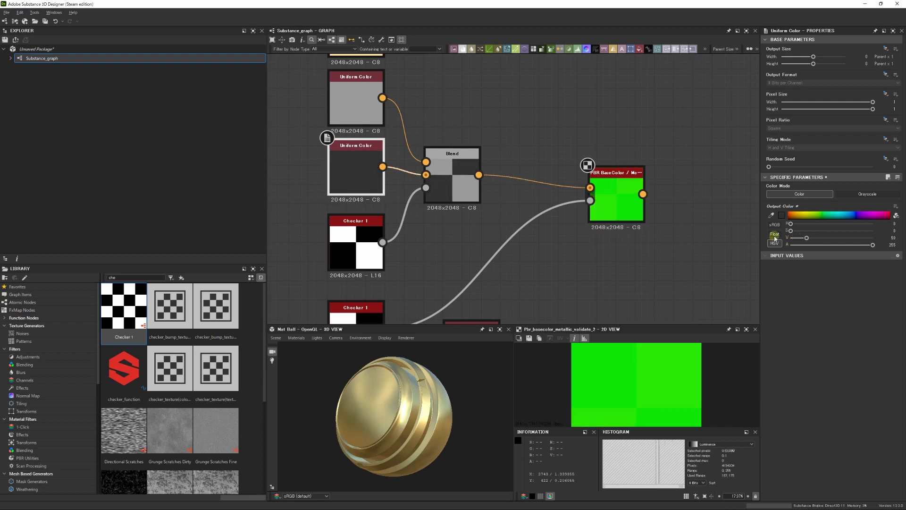
# - Select the PBR validation node to check it and reposition it in the graph
pyautogui.click(626, 195)
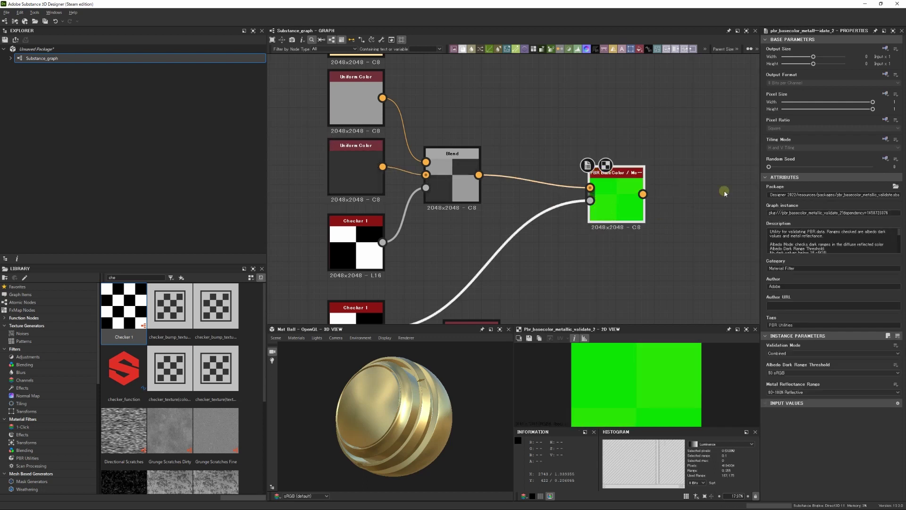
pyautogui.moveTo(608, 200)
pyautogui.mouseDown()
pyautogui.moveTo(618, 190)
pyautogui.moveTo(598, 190)
pyautogui.mouseUp()
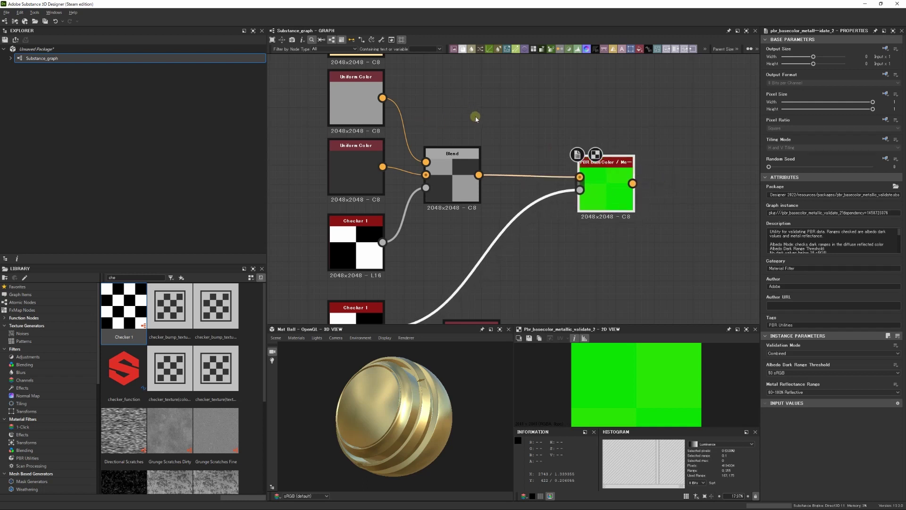
pyautogui.moveTo(477, 117); pyautogui.dragTo(474, 131, button='middle')
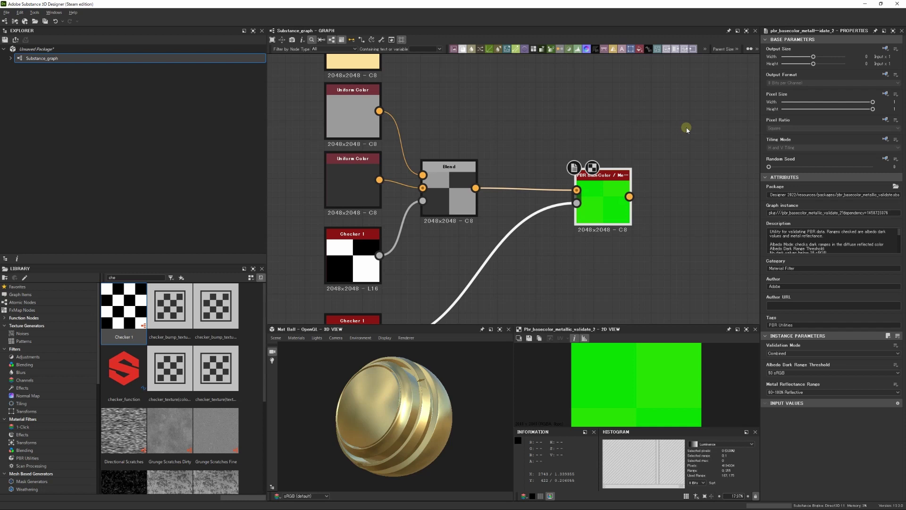
# - Clear the Library search filter and open the PBR Utilities category
pyautogui.moveTo(483, 111); pyautogui.dragTo(496, 110, button='middle')
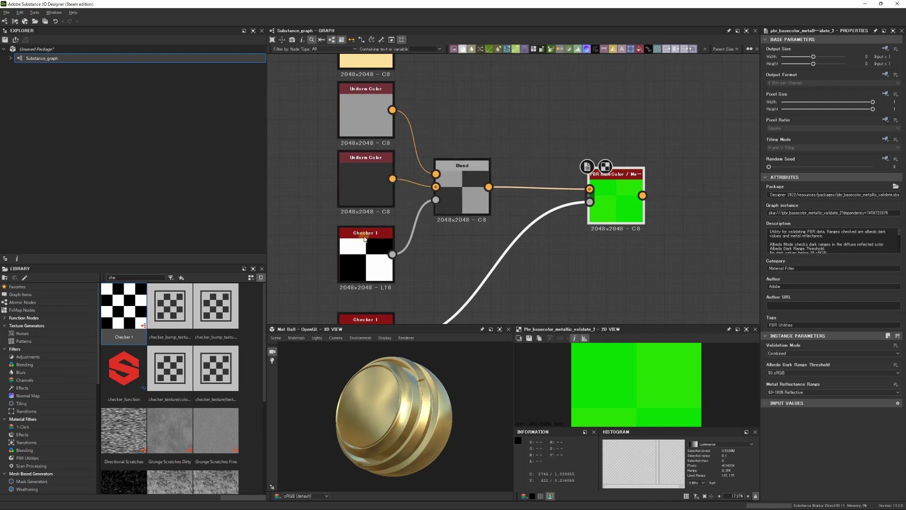
pyautogui.scroll(-6, 52, 373)
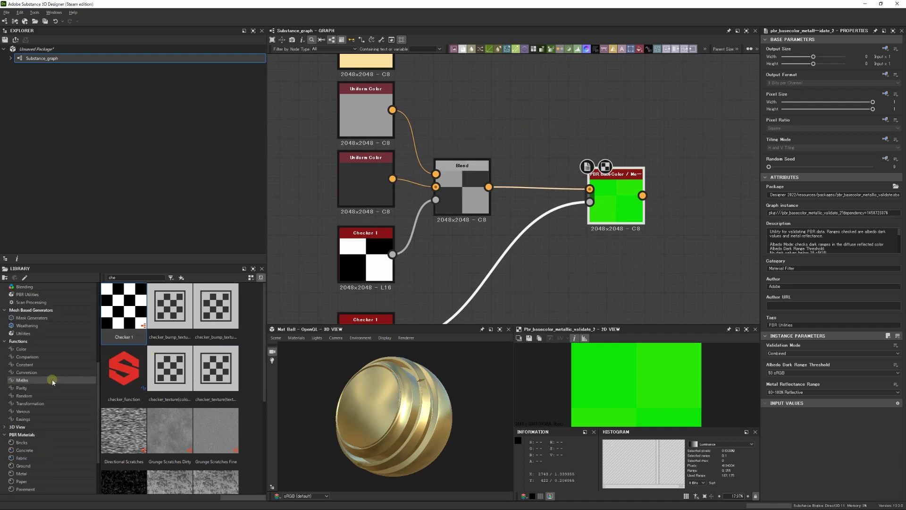
pyautogui.scroll(2, 58, 366)
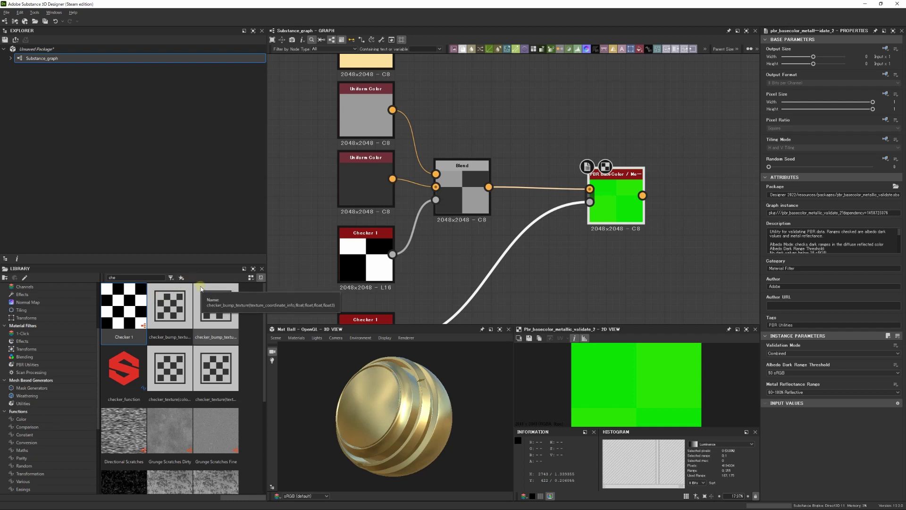
pyautogui.click(131, 278)
pyautogui.write('l')
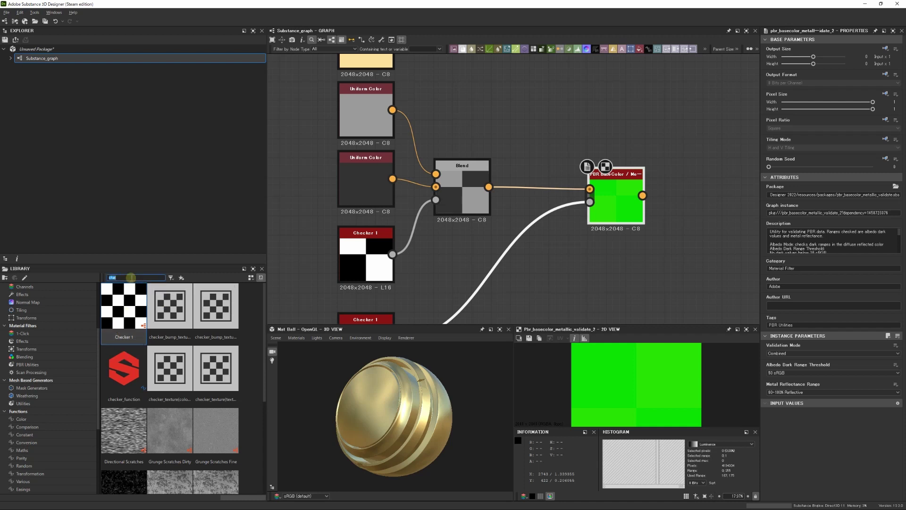
pyautogui.press('BackSpace')
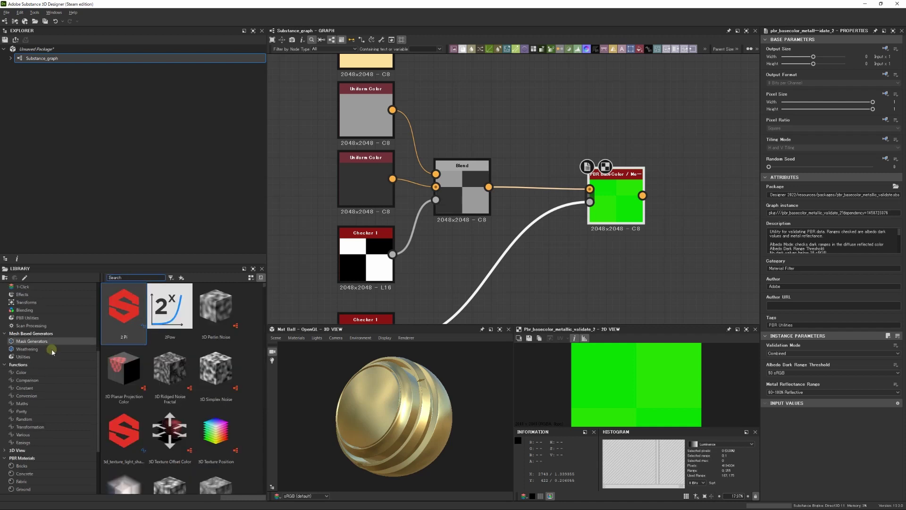
pyautogui.scroll(-5, 54, 360)
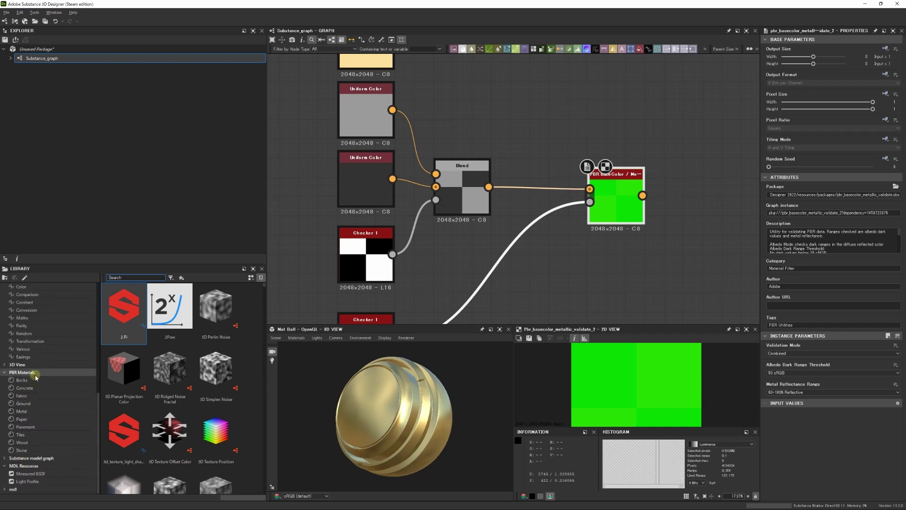
pyautogui.click(68, 373)
pyautogui.scroll(6, 60, 326)
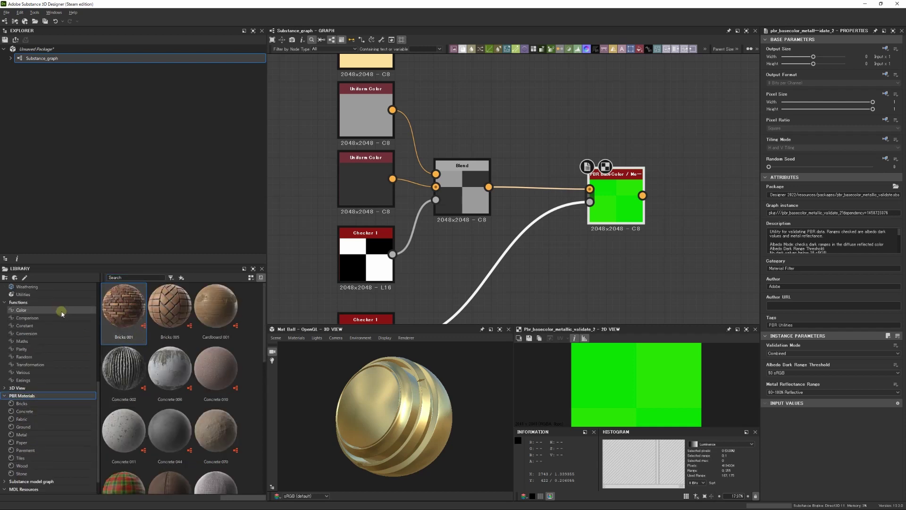
pyautogui.click(39, 373)
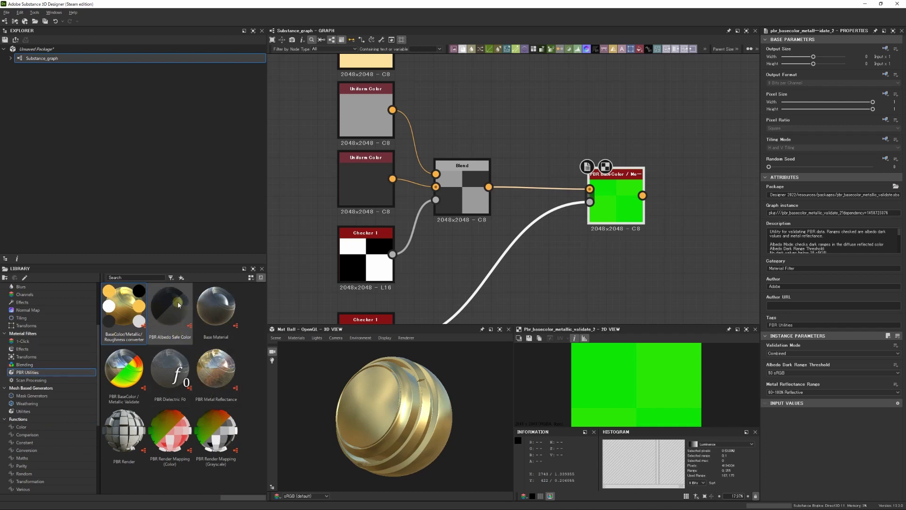
# - Place a PBR Albedo Safe Color node in the graph above the Blend node
pyautogui.moveTo(178, 305); pyautogui.dragTo(481, 102)
pyautogui.moveTo(549, 128); pyautogui.dragTo(548, 146, button='middle')
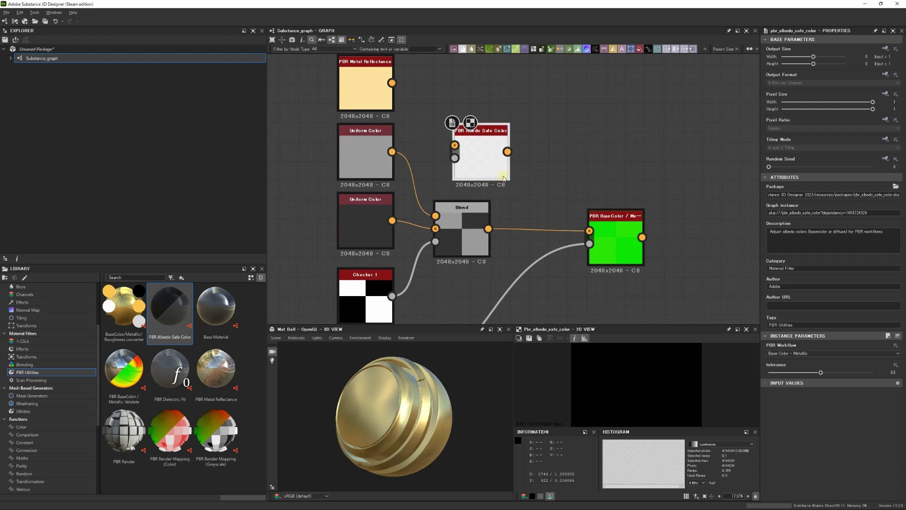
pyautogui.moveTo(503, 179); pyautogui.dragTo(542, 179)
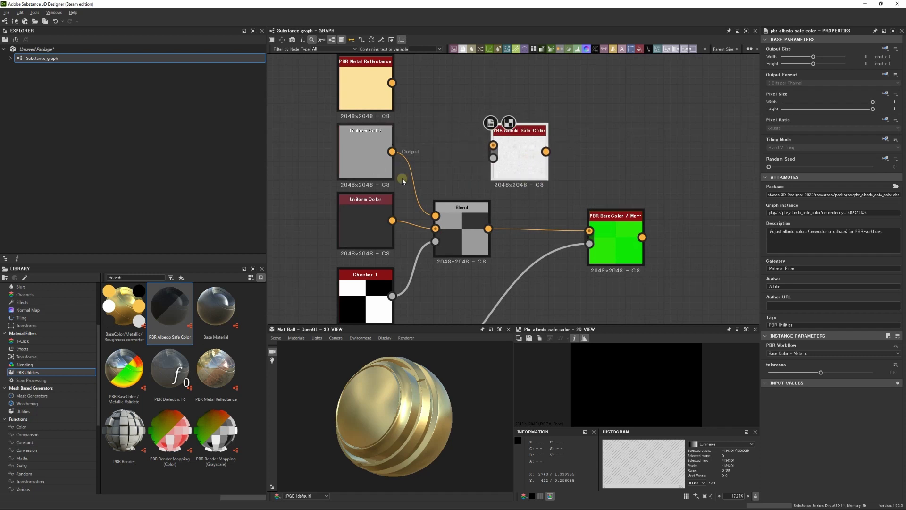
pyautogui.moveTo(433, 157); pyautogui.dragTo(399, 173, button='middle')
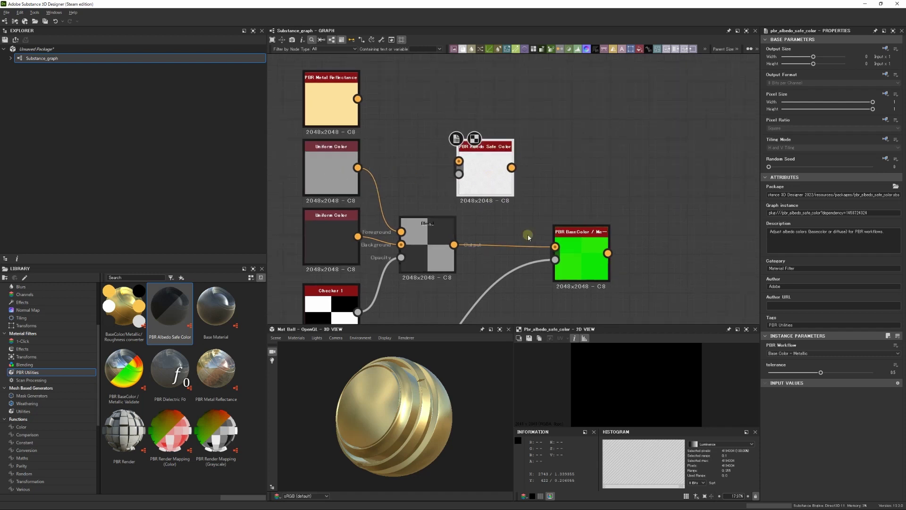
pyautogui.click(575, 260)
pyautogui.click(320, 175)
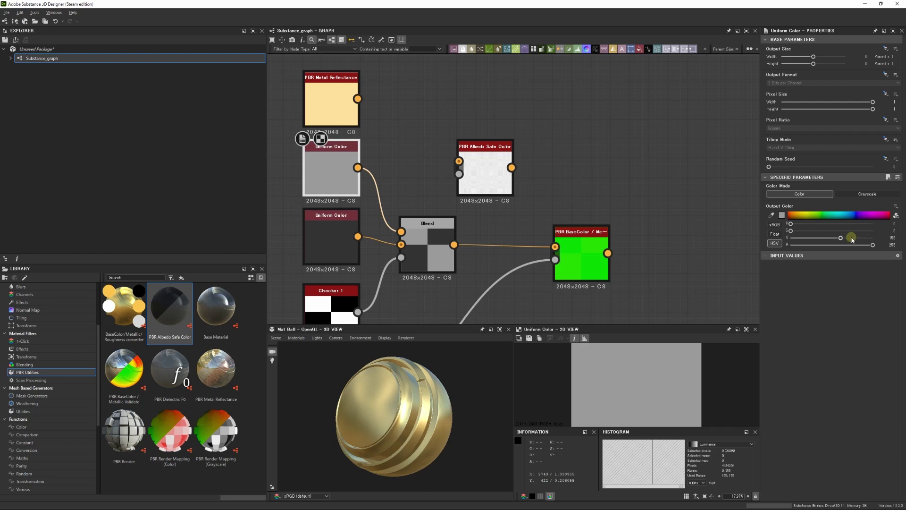
# - Darken the top grey Uniform Color further and preview the Blend and validation outputs
pyautogui.moveTo(852, 239); pyautogui.dragTo(820, 240)
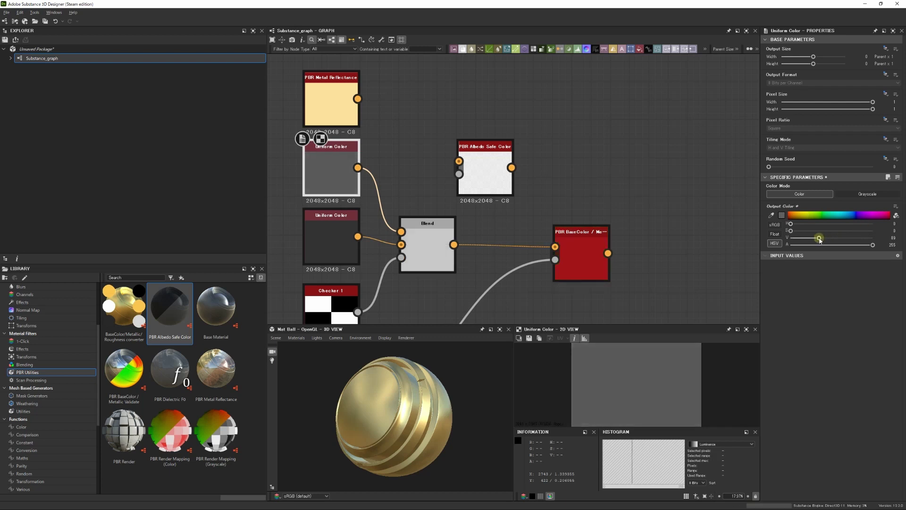
pyautogui.moveTo(592, 197); pyautogui.dragTo(613, 178, button='middle')
pyautogui.doubleClick(442, 236)
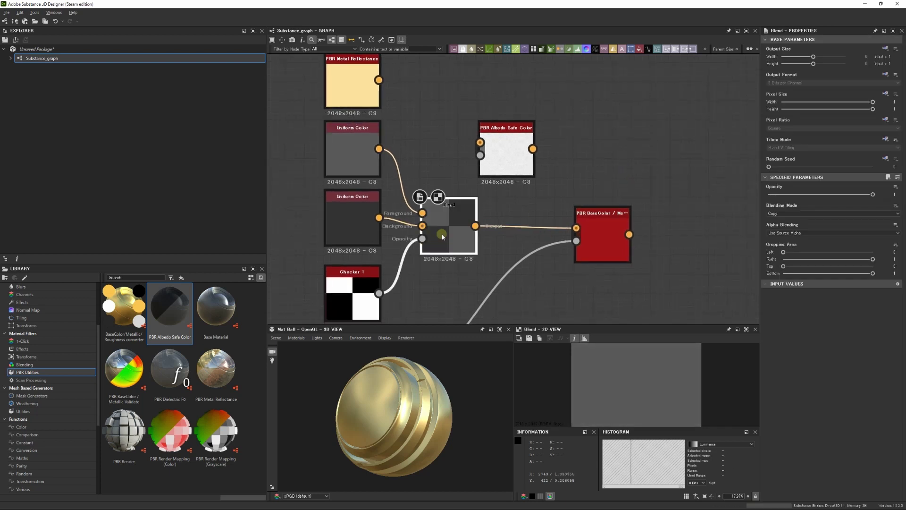
pyautogui.click(589, 222)
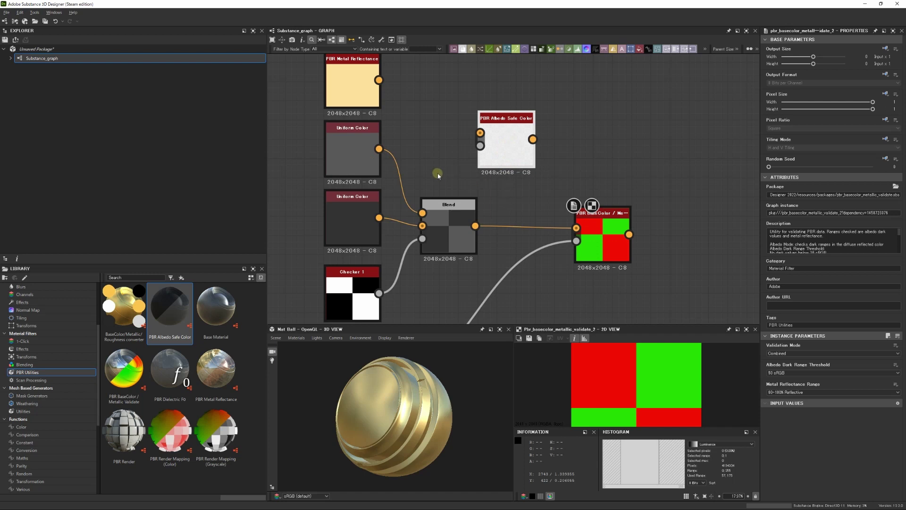
# - Set the second Uniform Color's value to 0, making it black, and preview the Blend
pyautogui.moveTo(431, 176); pyautogui.dragTo(448, 143, button='middle')
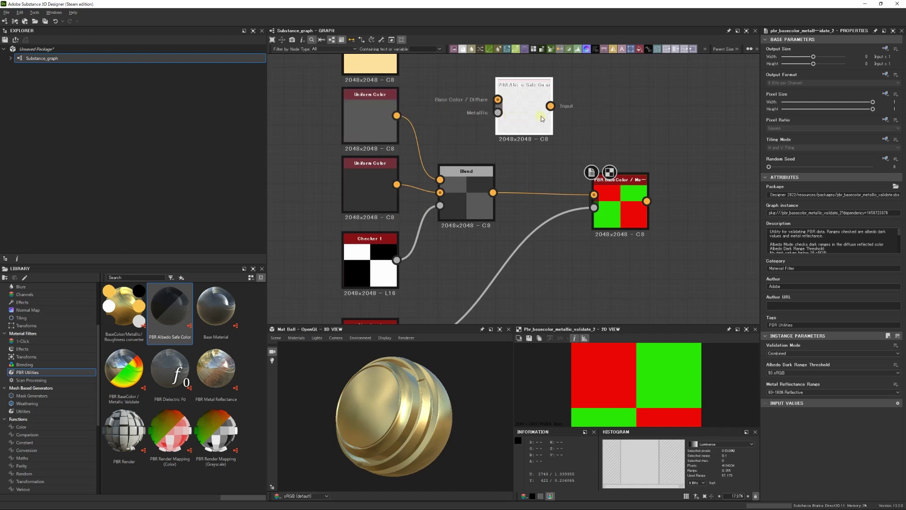
pyautogui.moveTo(541, 116); pyautogui.dragTo(548, 116)
pyautogui.moveTo(461, 127); pyautogui.dragTo(437, 136, button='middle')
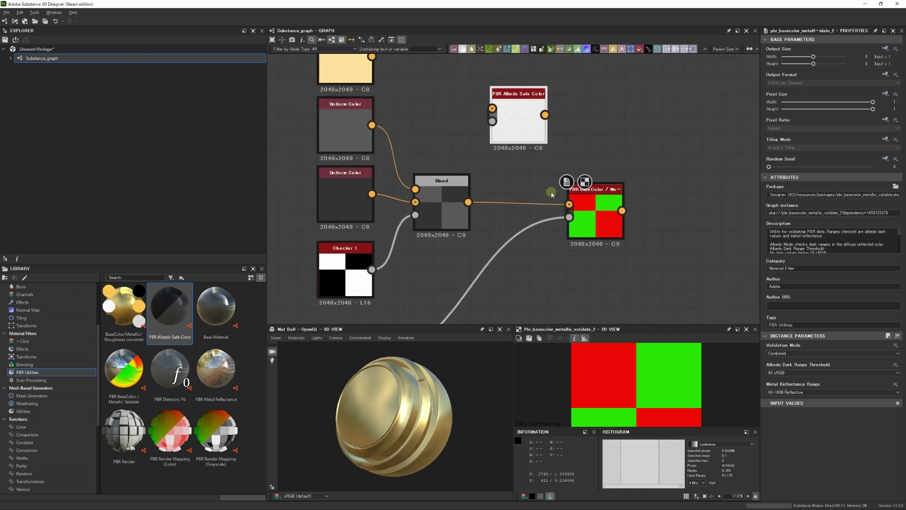
pyautogui.click(348, 202)
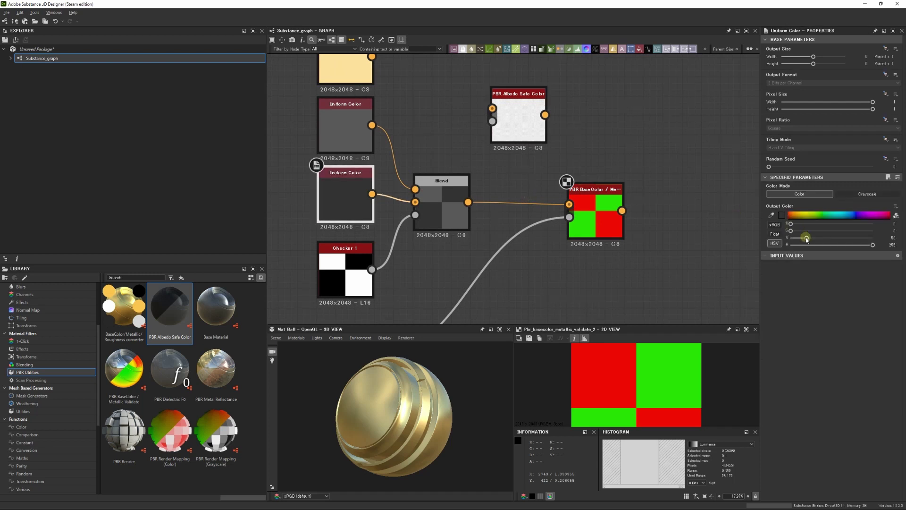
pyautogui.moveTo(807, 239); pyautogui.dragTo(758, 239)
pyautogui.doubleClick(445, 207)
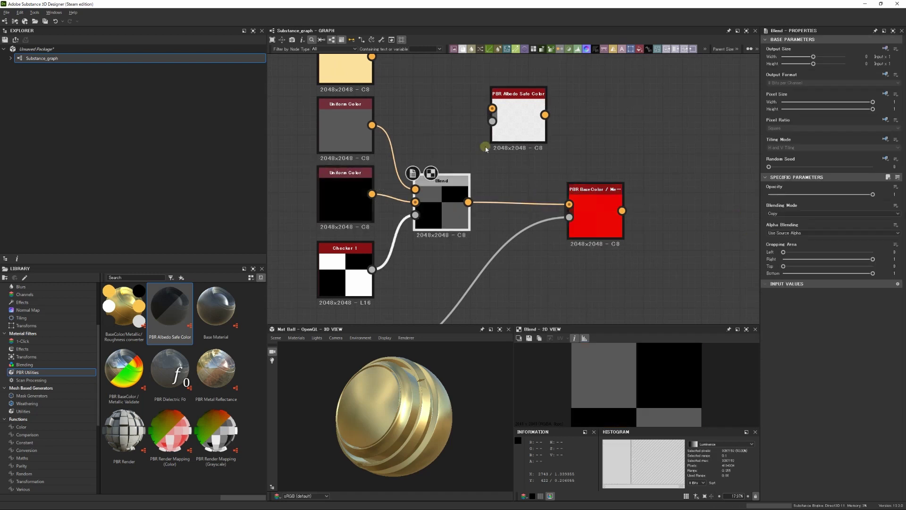
# - Wire the Blend output and Checker 1 into PBR Albedo Safe Color and preview it in 2D
pyautogui.moveTo(486, 149); pyautogui.dragTo(464, 163, button='middle')
pyautogui.moveTo(579, 233); pyautogui.dragTo(561, 227)
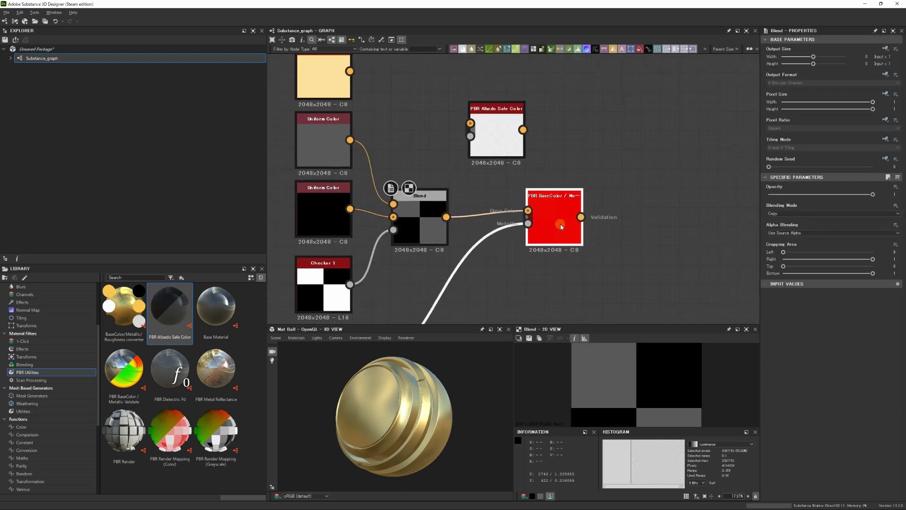
pyautogui.moveTo(496, 142); pyautogui.dragTo(514, 132)
pyautogui.moveTo(446, 217); pyautogui.dragTo(489, 115)
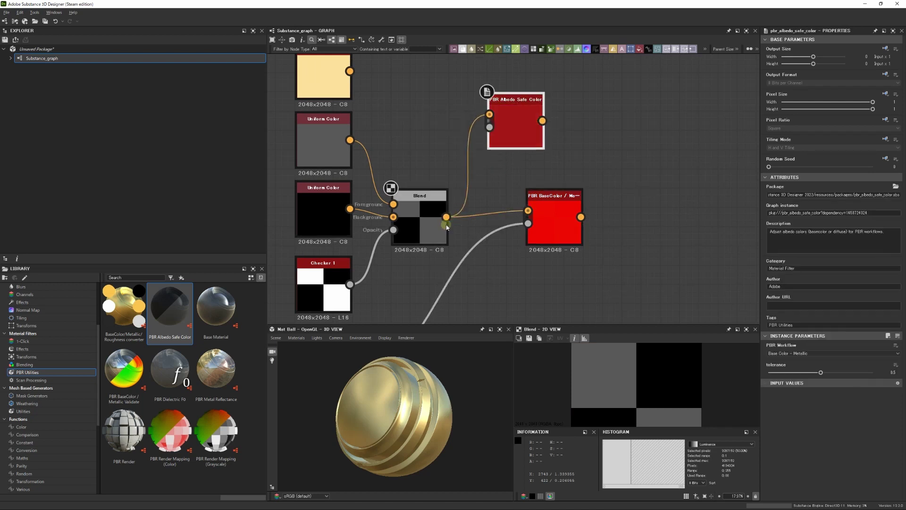
pyautogui.moveTo(396, 263); pyautogui.dragTo(489, 127)
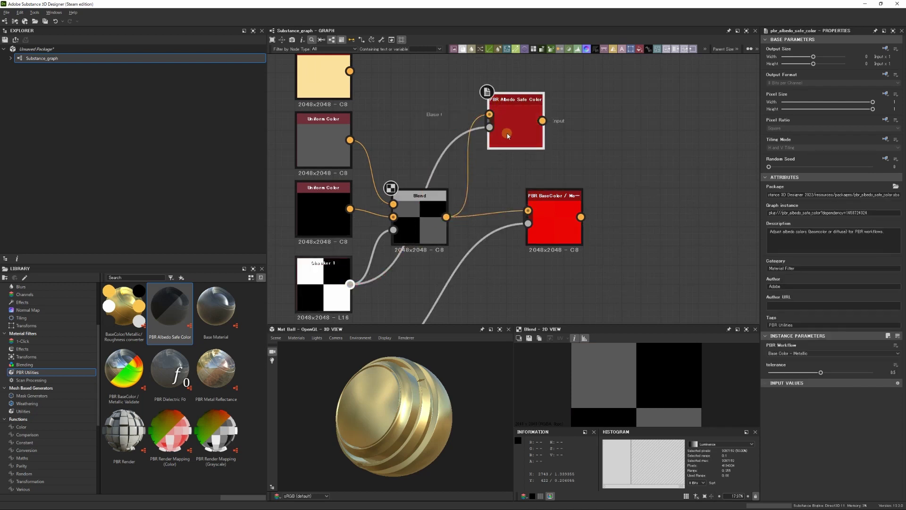
pyautogui.doubleClick(517, 129)
# - Reposition the PBR Albedo Safe Color node and enlarge the 3D and 2D preview panels
pyautogui.moveTo(603, 118); pyautogui.dragTo(567, 140, button='middle')
pyautogui.moveTo(496, 166); pyautogui.dragTo(581, 148, button='middle')
pyautogui.scroll(3, 522, 210)
pyautogui.scroll(1, 523, 211)
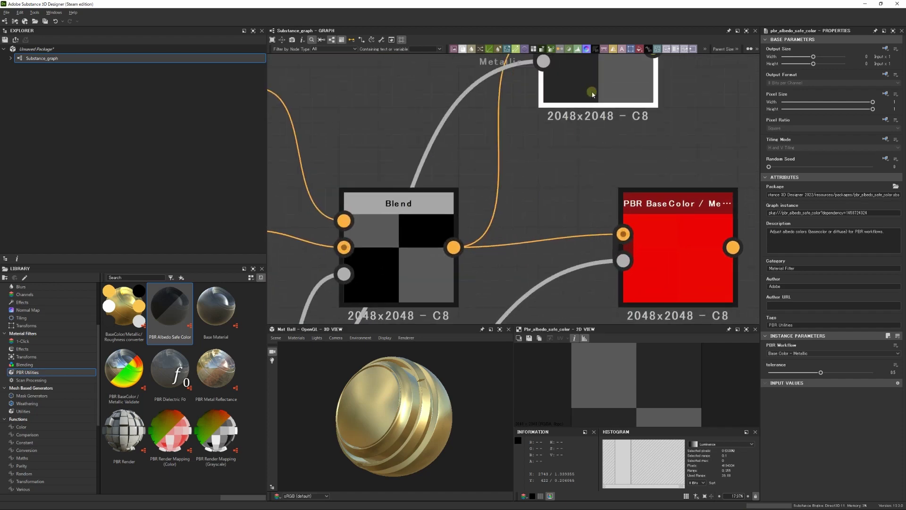
pyautogui.moveTo(587, 91); pyautogui.dragTo(528, 265)
pyautogui.scroll(1, 528, 265)
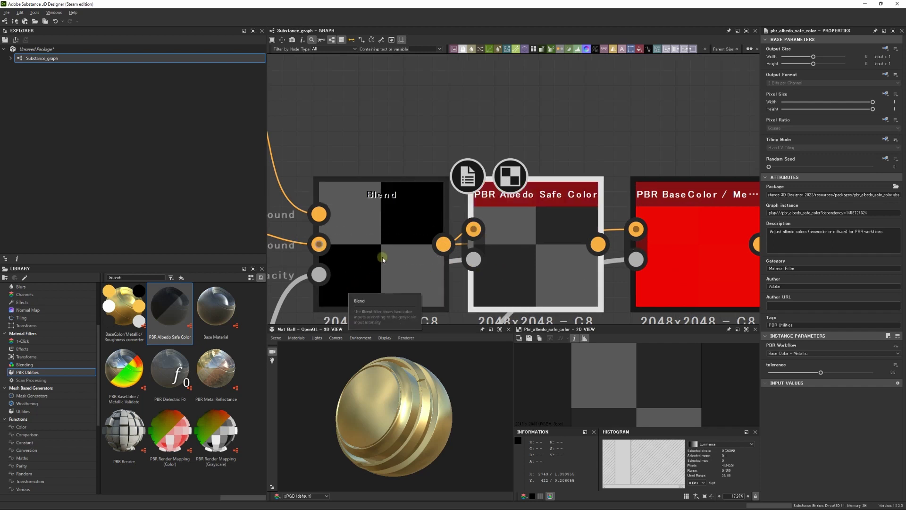
pyautogui.scroll(-4, 382, 256)
pyautogui.moveTo(467, 245); pyautogui.dragTo(504, 136)
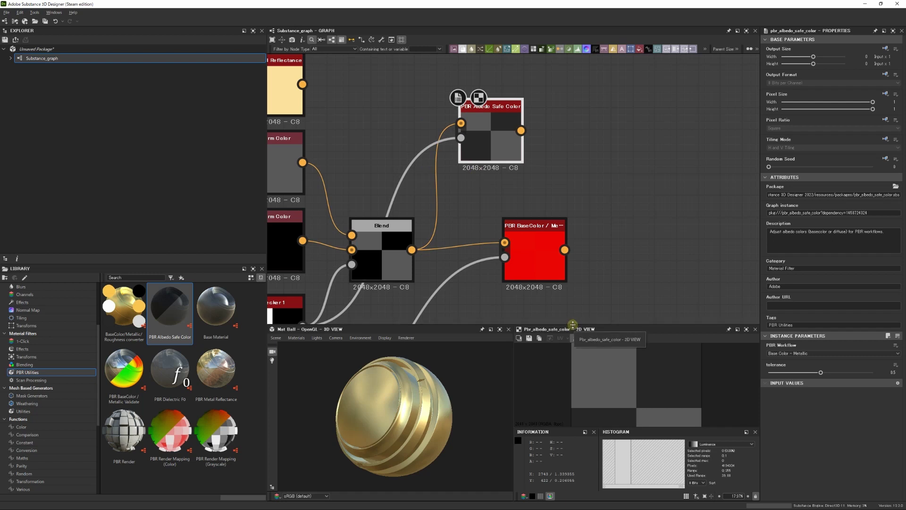
pyautogui.moveTo(572, 324); pyautogui.dragTo(573, 216)
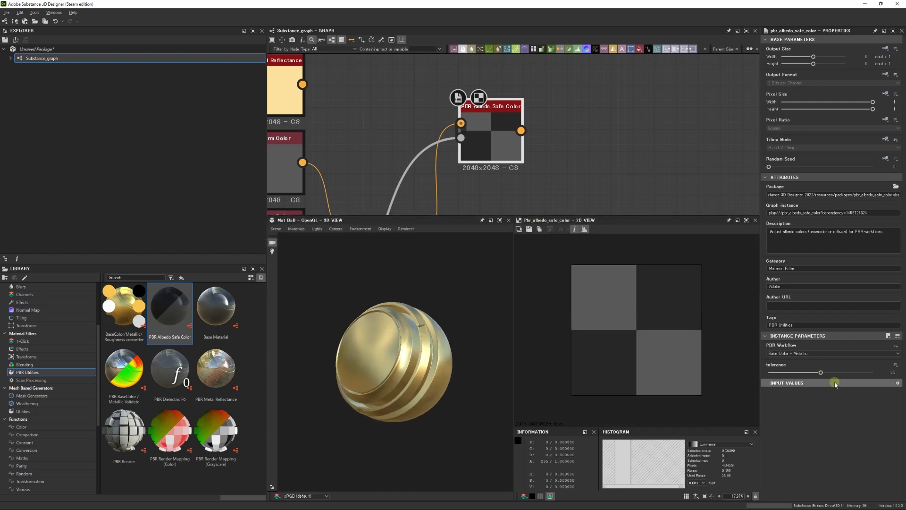
# - Try safe color tolerance 0 and 0.03, settle on 1, then inspect the validator
pyautogui.moveTo(821, 372); pyautogui.dragTo(724, 372)
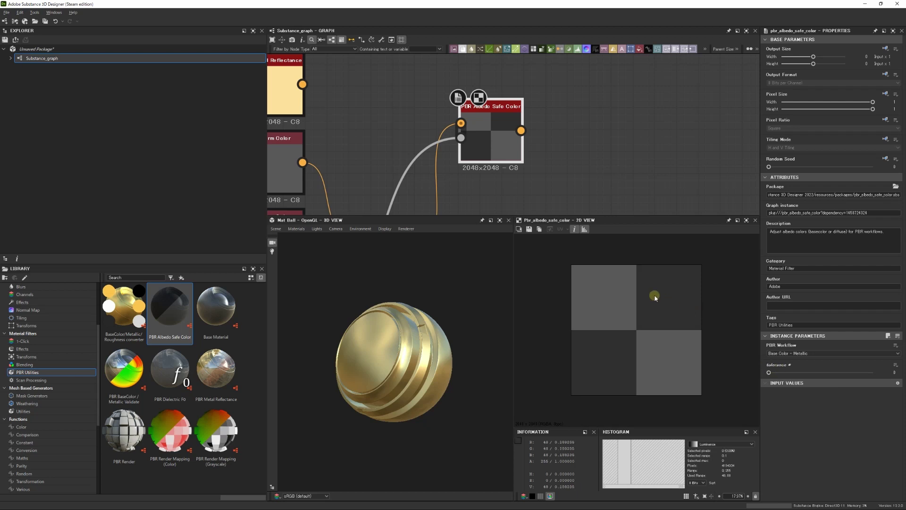
pyautogui.moveTo(769, 372); pyautogui.dragTo(771, 373)
pyautogui.moveTo(832, 378); pyautogui.dragTo(897, 381)
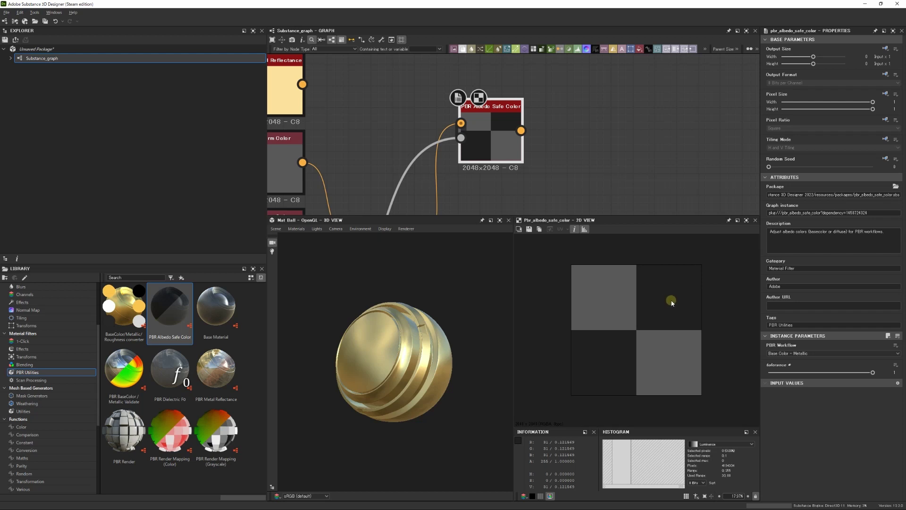
pyautogui.moveTo(576, 184); pyautogui.dragTo(601, 83, button='middle')
pyautogui.click(560, 152)
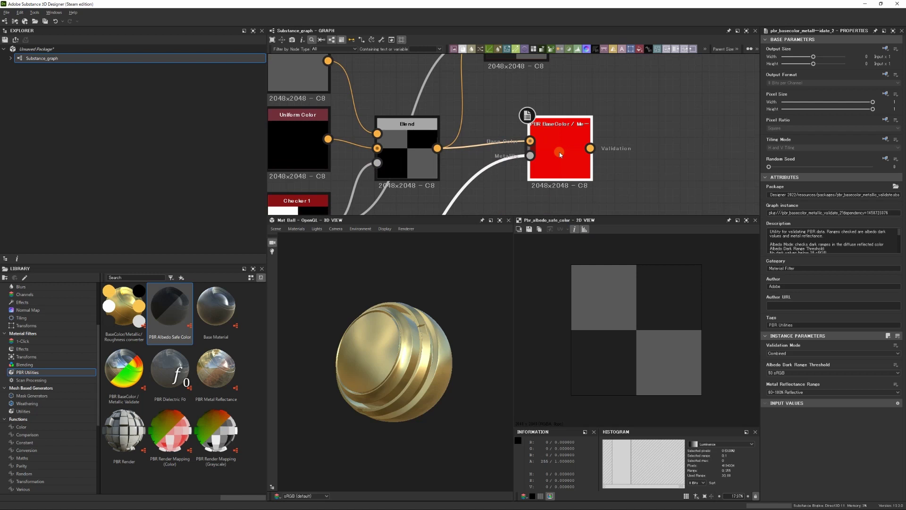
# - Review the Albedo Dark Range Threshold choices unchanged and test the tolerance, leaving it at 1
pyautogui.click(791, 373)
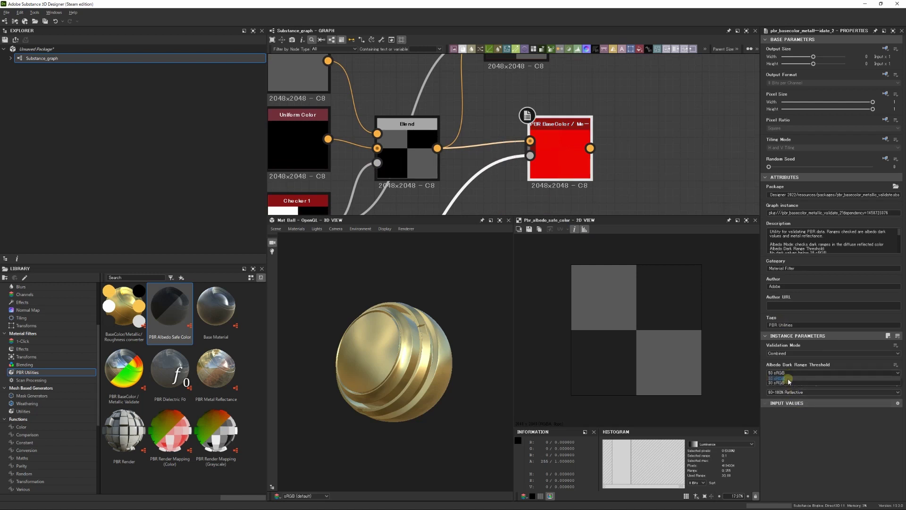
pyautogui.click(619, 184)
pyautogui.moveTo(618, 184); pyautogui.dragTo(609, 226, button='middle')
pyautogui.click(517, 91)
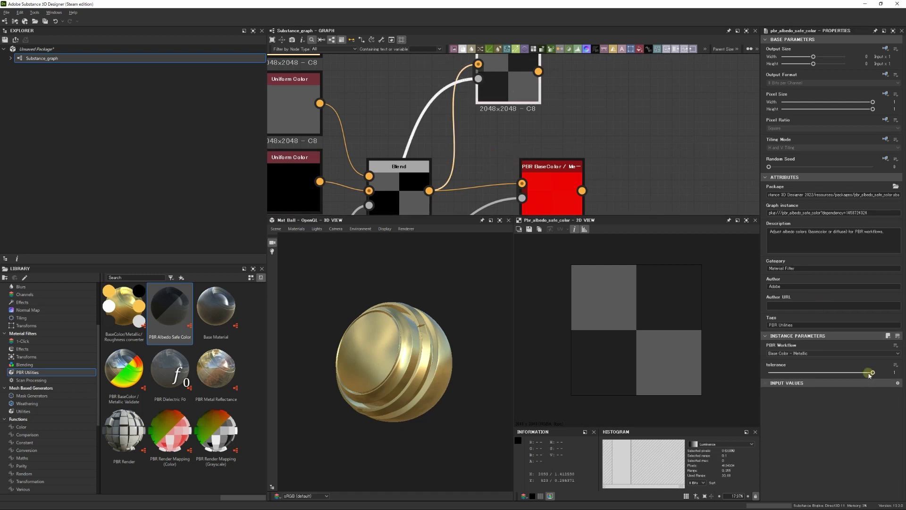
pyautogui.moveTo(871, 373)
pyautogui.mouseDown()
pyautogui.moveTo(762, 374)
pyautogui.moveTo(873, 374)
pyautogui.mouseUp()
# - Shrink the 3D and 2D previews so the graph panel is enlarged
pyautogui.scroll(-3, 637, 115)
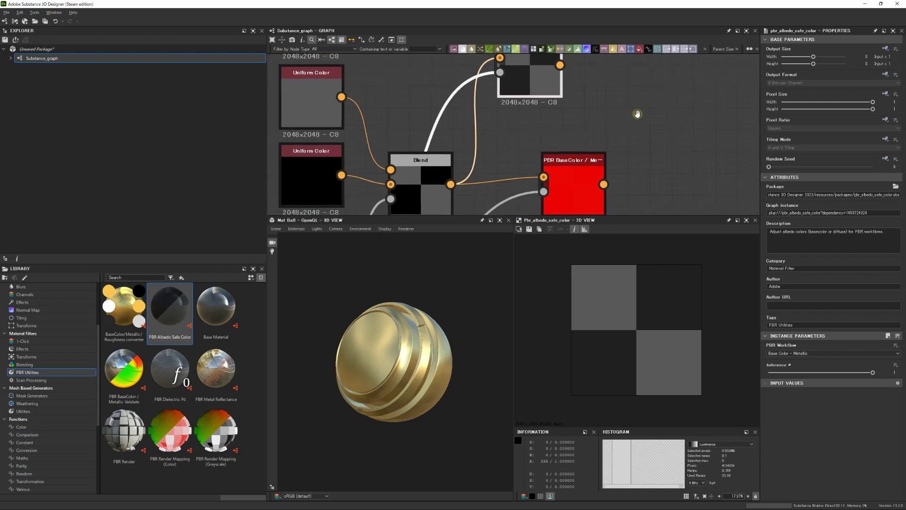
pyautogui.moveTo(625, 127); pyautogui.dragTo(604, 137, button='middle')
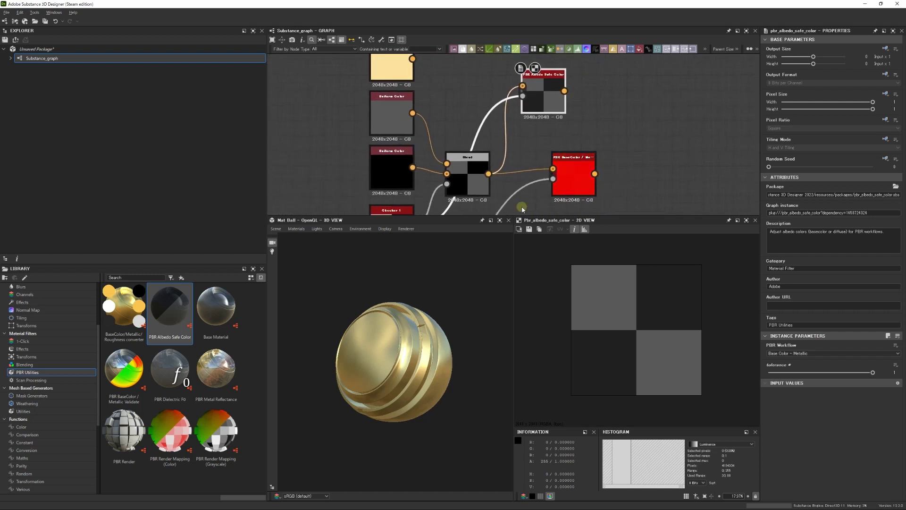
pyautogui.moveTo(515, 215); pyautogui.dragTo(521, 383)
pyautogui.scroll(3, 565, 246)
pyautogui.scroll(-1, 565, 261)
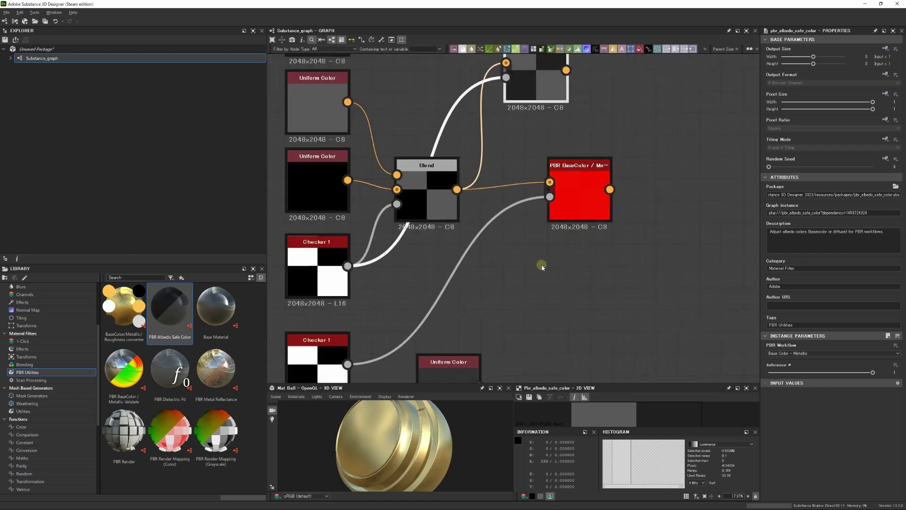
# - Nudge the validate node toward Blend and show the PBR Metal Reflectance library description
pyautogui.moveTo(542, 264); pyautogui.dragTo(519, 268, button='middle')
pyautogui.moveTo(543, 196); pyautogui.dragTo(531, 205)
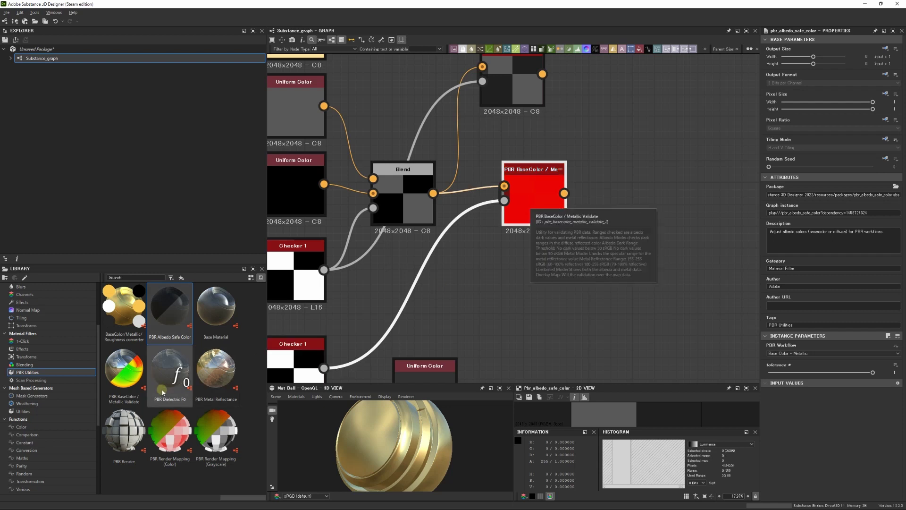
pyautogui.moveTo(131, 375)
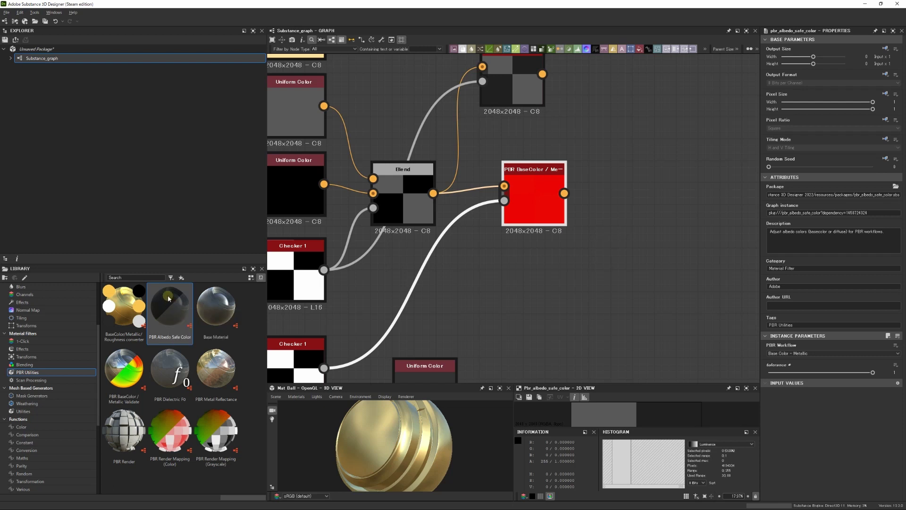
pyautogui.click(211, 368)
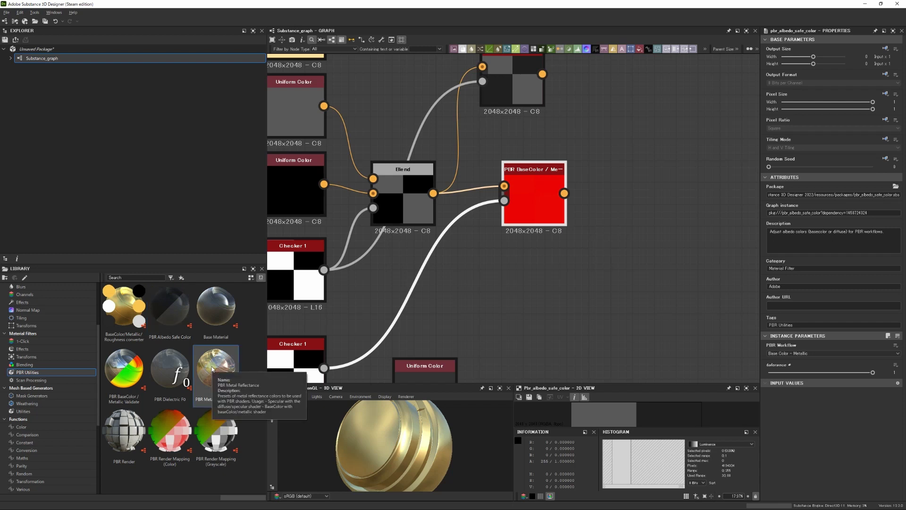
pyautogui.moveTo(512, 269); pyautogui.dragTo(590, 290, button='middle')
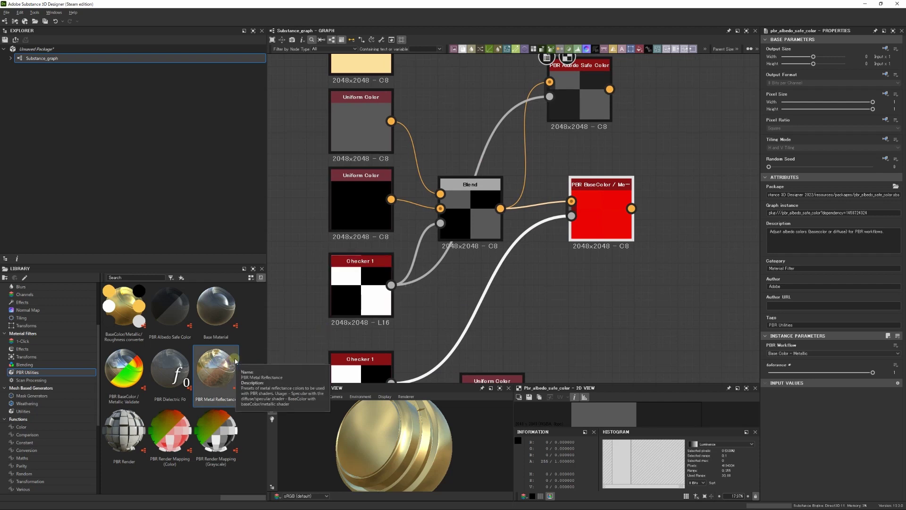
# - Check the PBR Metal Reflectance node's Metal Color presets and keep Gold
pyautogui.moveTo(360, 58); pyautogui.dragTo(380, 180, button='middle')
pyautogui.click(379, 179)
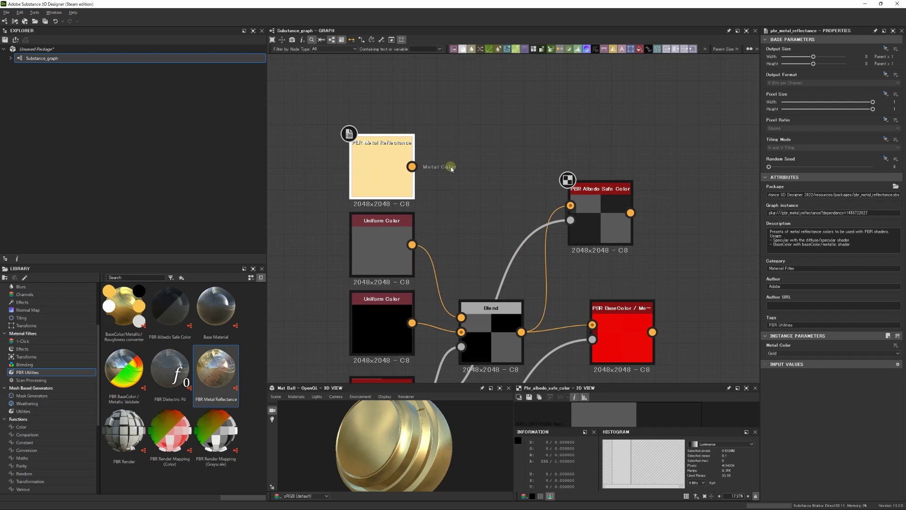
pyautogui.click(784, 353)
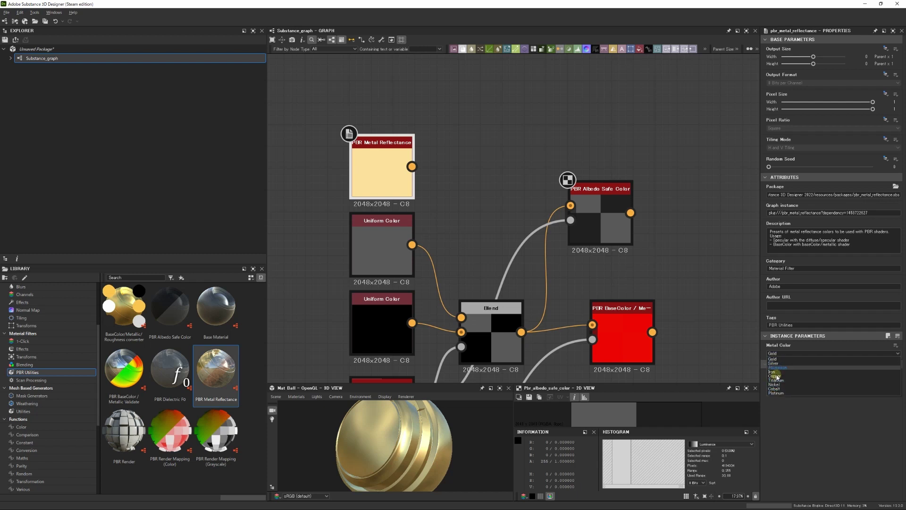
pyautogui.click(787, 427)
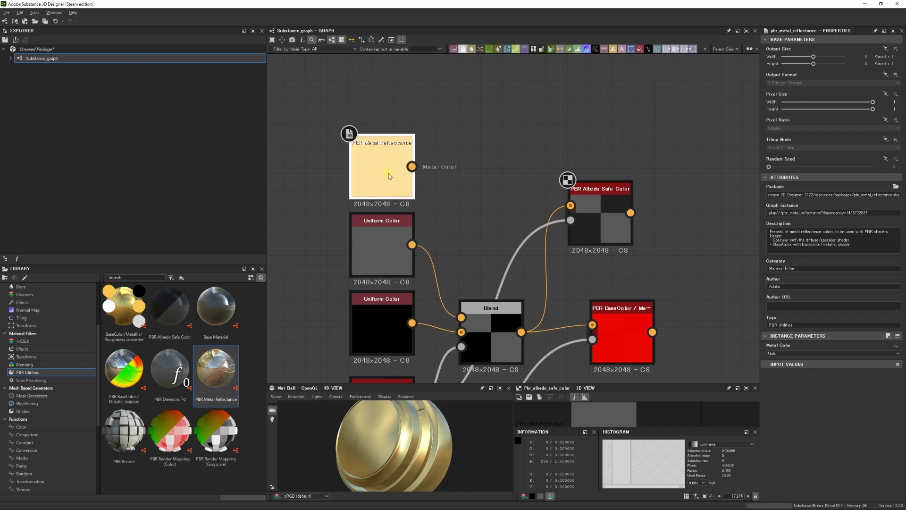
# - Raise the PBR Metal Reflectance node above the Uniform Colors and switch to Substance 3D Painter
pyautogui.moveTo(390, 174); pyautogui.dragTo(391, 153)
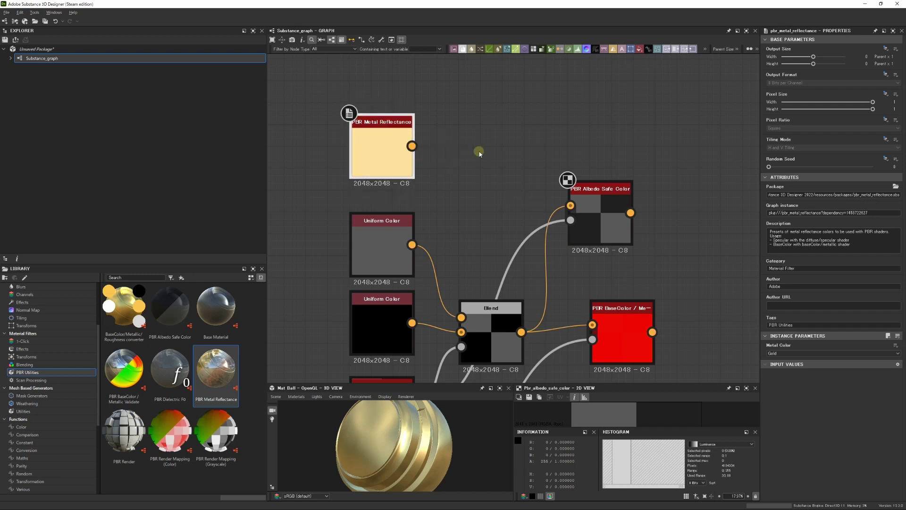
pyautogui.scroll(-2, 479, 153)
pyautogui.moveTo(477, 178); pyautogui.dragTo(485, 93, button='middle')
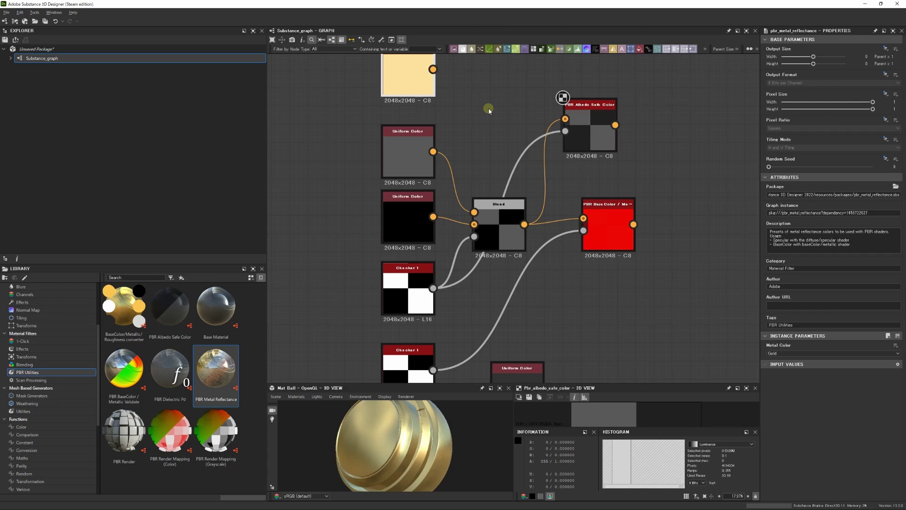
pyautogui.hotkey('alt', 'Tab')
pyautogui.hotkey('alt', 'Tab')
pyautogui.hotkey('alt', 'Tab')
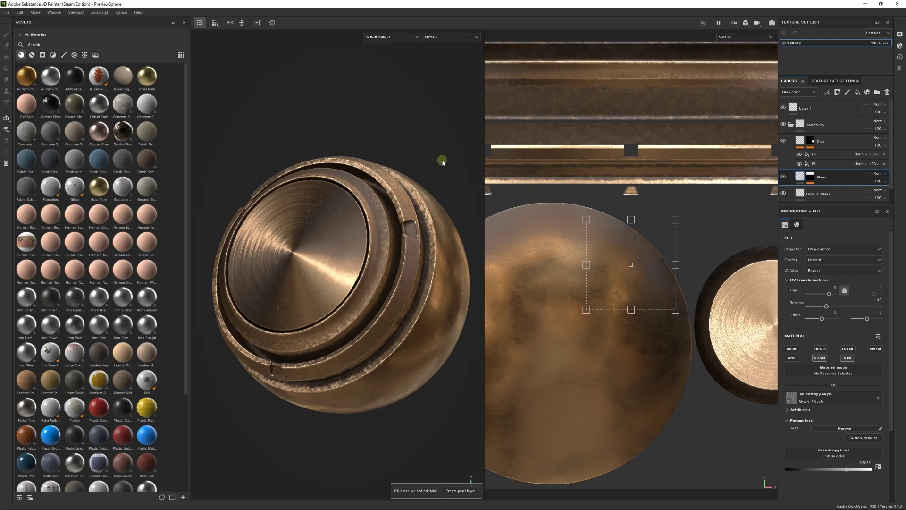
# - Orbit the bronze preview sphere to inspect its surface from several angles
pyautogui.moveTo(418, 121)
pyautogui.keyDown('alt'); pyautogui.mouseDown()
pyautogui.moveTo(397, 139)
pyautogui.moveTo(420, 138)
pyautogui.mouseUp(); pyautogui.keyUp('alt')
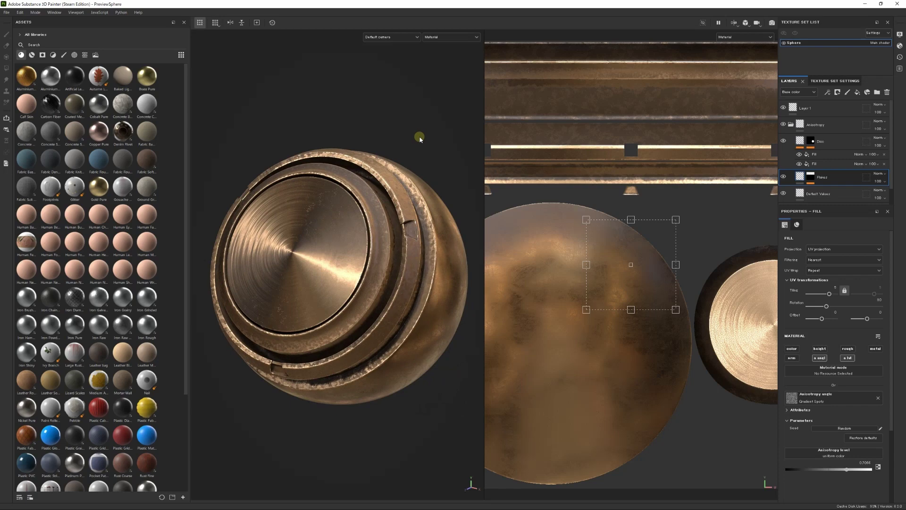
pyautogui.moveTo(284, 93)
pyautogui.keyDown('alt'); pyautogui.mouseDown()
pyautogui.moveTo(340, 83)
pyautogui.moveTo(330, 126)
pyautogui.moveTo(246, 111)
pyautogui.moveTo(318, 141)
pyautogui.moveTo(381, 143)
pyautogui.moveTo(217, 75)
pyautogui.moveTo(308, 89)
pyautogui.moveTo(289, 95)
pyautogui.mouseUp(); pyautogui.keyUp('alt')
pyautogui.scroll(-1, 842, 145)
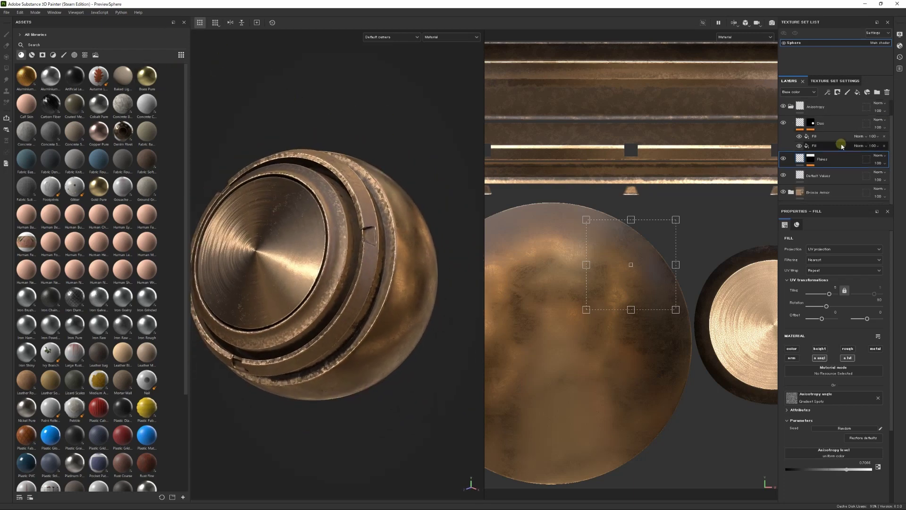
pyautogui.keyDown('alt'); pyautogui.moveTo(336, 134); pyautogui.dragTo(354, 226); pyautogui.keyUp('alt')
# - List the filter assets and preview the PBR Validate (Metallic Roughness) filter card
pyautogui.keyDown('alt'); pyautogui.moveTo(408, 138); pyautogui.dragTo(274, 85); pyautogui.keyUp('alt')
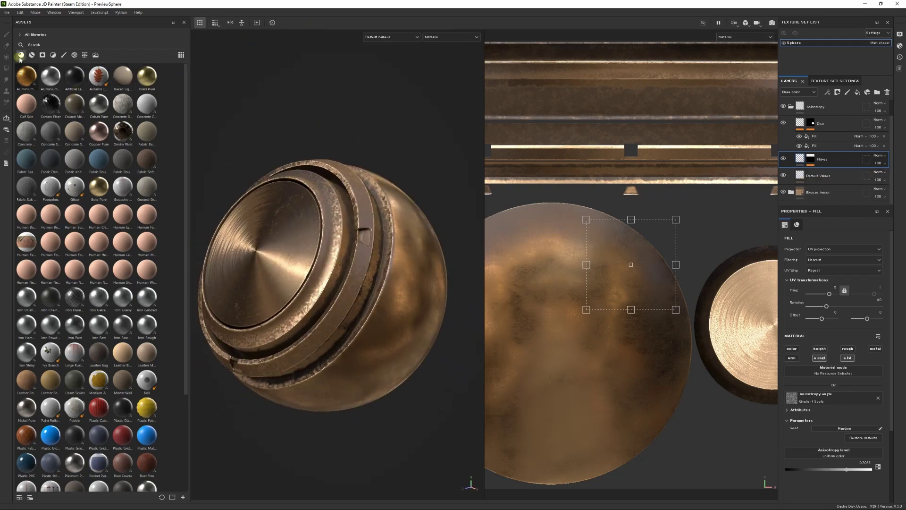
pyautogui.click(53, 56)
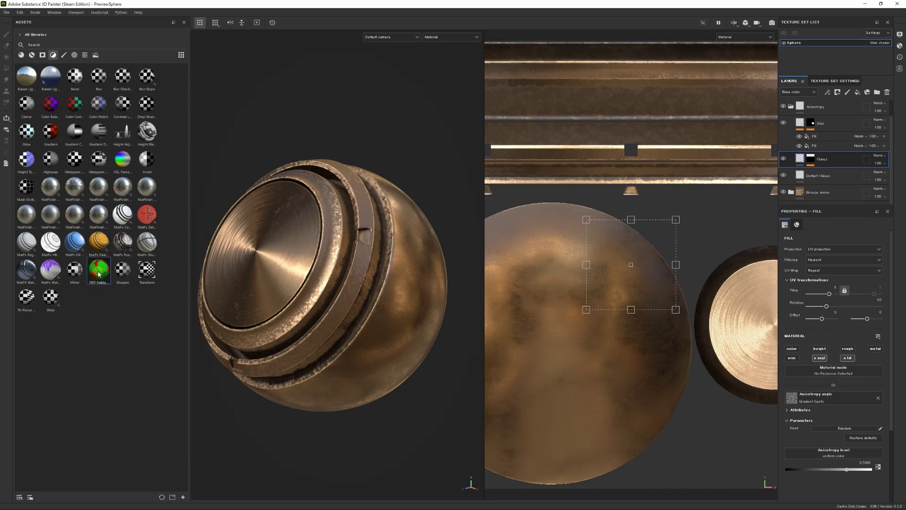
pyautogui.moveTo(99, 275)
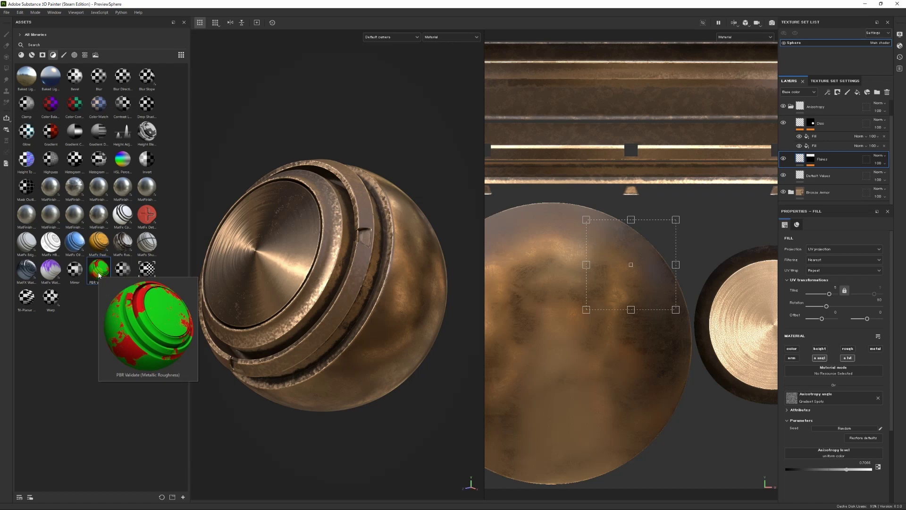
# - Add the PBR Validate (Metallic Roughness) filter on top of the layers and enlarge the sphere
pyautogui.moveTo(98, 272); pyautogui.dragTo(825, 102)
pyautogui.keyDown('alt'); pyautogui.moveTo(468, 164); pyautogui.dragTo(345, 166); pyautogui.keyUp('alt')
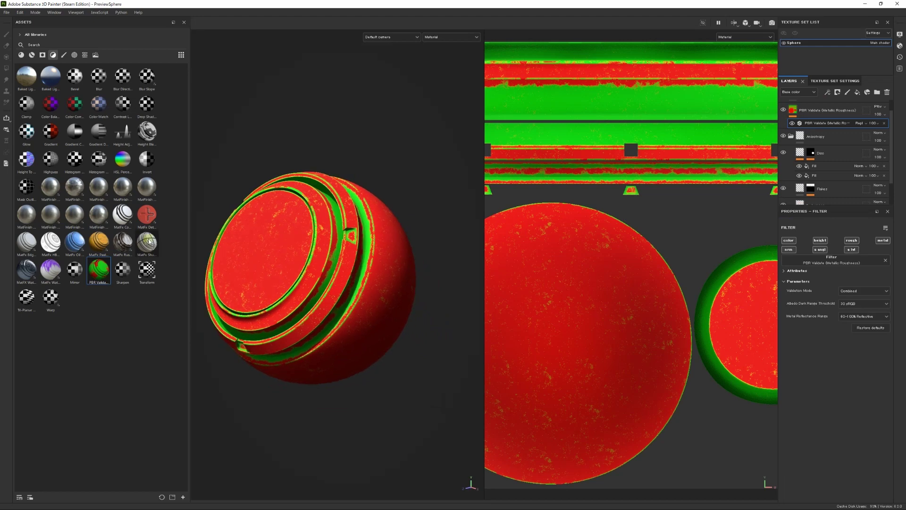
pyautogui.moveTo(190, 227); pyautogui.dragTo(101, 224)
pyautogui.keyDown('alt'); pyautogui.moveTo(138, 196); pyautogui.dragTo(174, 152); pyautogui.keyUp('alt')
pyautogui.keyDown('alt'); pyautogui.moveTo(281, 144); pyautogui.dragTo(303, 152, button='right'); pyautogui.keyUp('alt')
pyautogui.keyDown('alt'); pyautogui.moveTo(303, 152); pyautogui.dragTo(279, 172, button='middle'); pyautogui.keyUp('alt')
pyautogui.keyDown('alt'); pyautogui.moveTo(279, 172); pyautogui.dragTo(296, 189, button='right'); pyautogui.keyUp('alt')
pyautogui.keyDown('alt'); pyautogui.moveTo(213, 176); pyautogui.dragTo(350, 186, button='middle'); pyautogui.keyUp('alt')
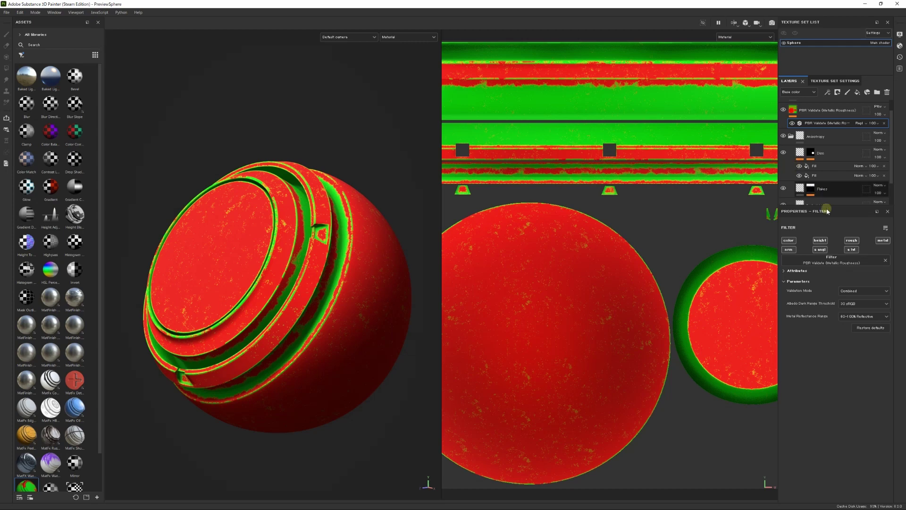
# - Enlarge the layers list and widen the layers and properties panels, facing the stepped cap forward
pyautogui.moveTo(827, 207); pyautogui.dragTo(829, 325)
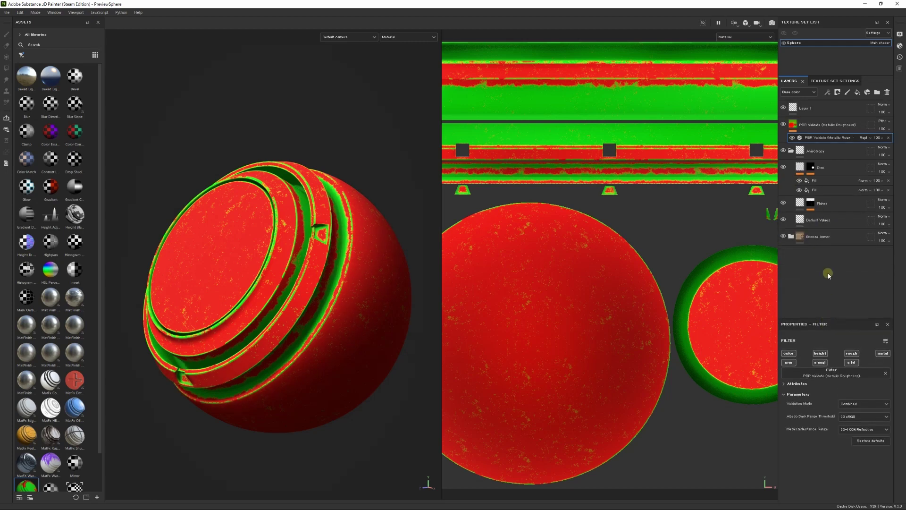
pyautogui.moveTo(778, 214); pyautogui.dragTo(681, 208)
pyautogui.moveTo(283, 137)
pyautogui.keyDown('alt'); pyautogui.mouseDown()
pyautogui.moveTo(284, 155)
pyautogui.moveTo(219, 134)
pyautogui.moveTo(215, 123)
pyautogui.moveTo(263, 141)
pyautogui.moveTo(268, 129)
pyautogui.moveTo(288, 138)
pyautogui.mouseUp(); pyautogui.keyUp('alt')
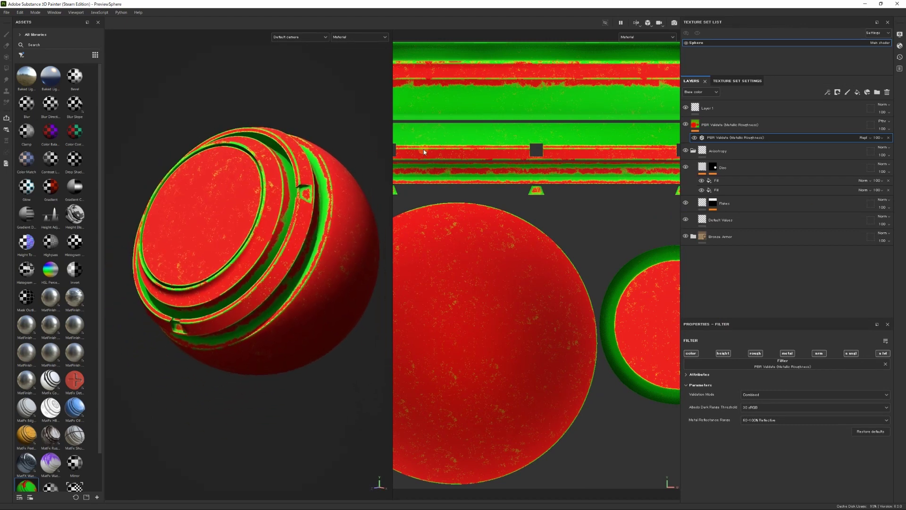
# - Toggle the Bronze Armor folder's visibility and expand it to reveal its layers
pyautogui.click(692, 236)
pyautogui.click(686, 236)
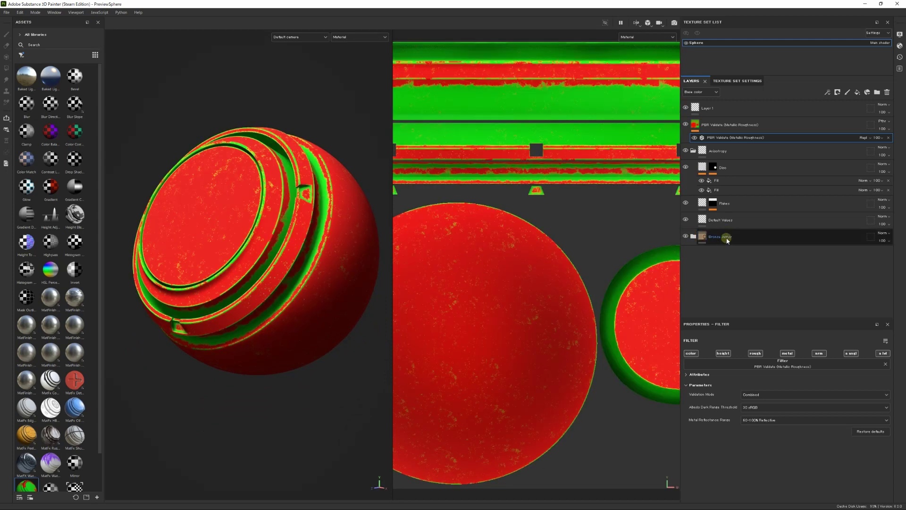
pyautogui.click(693, 237)
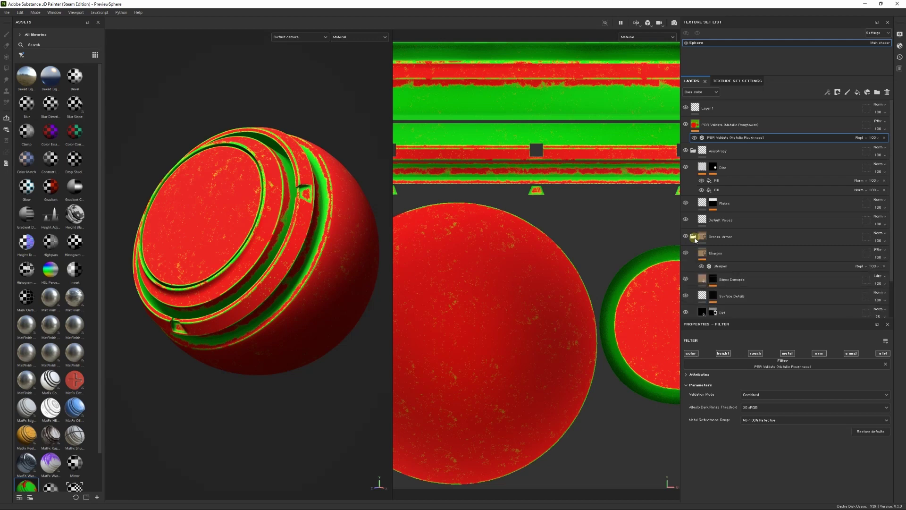
pyautogui.scroll(-2, 739, 246)
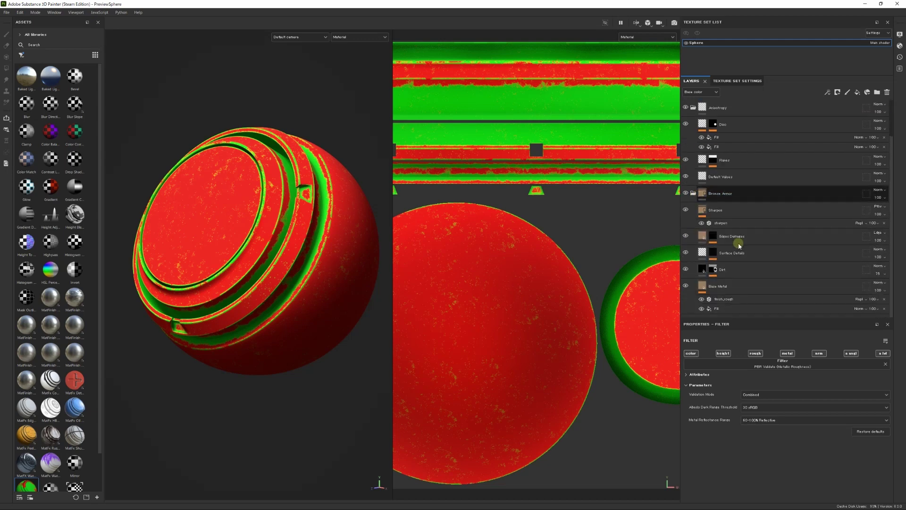
# - Select the Base Metal fill layer and scroll its properties down to Base color
pyautogui.click(685, 286)
pyautogui.click(685, 286)
pyautogui.click(718, 286)
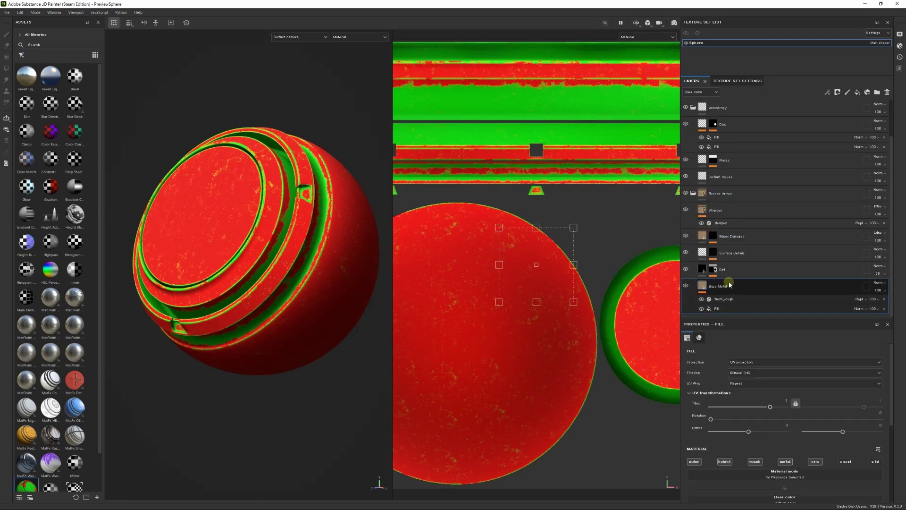
pyautogui.click(745, 274)
pyautogui.click(740, 288)
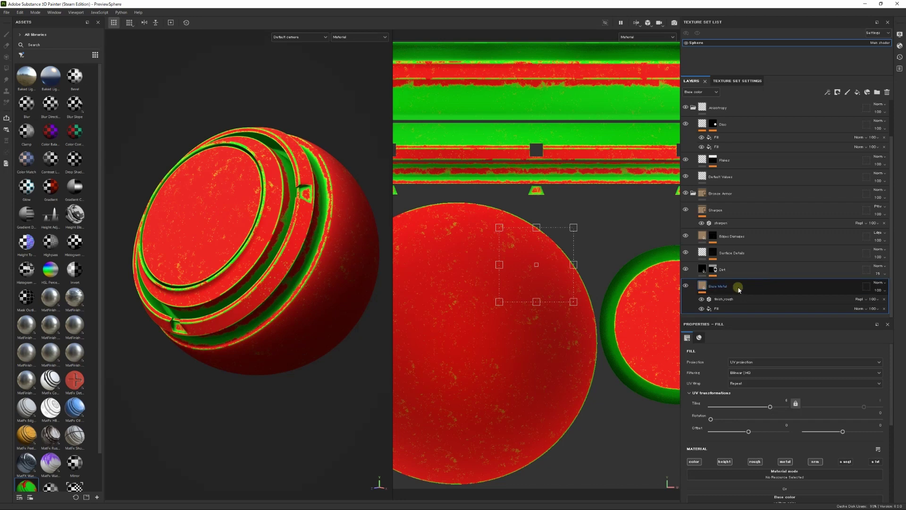
pyautogui.scroll(-2, 736, 390)
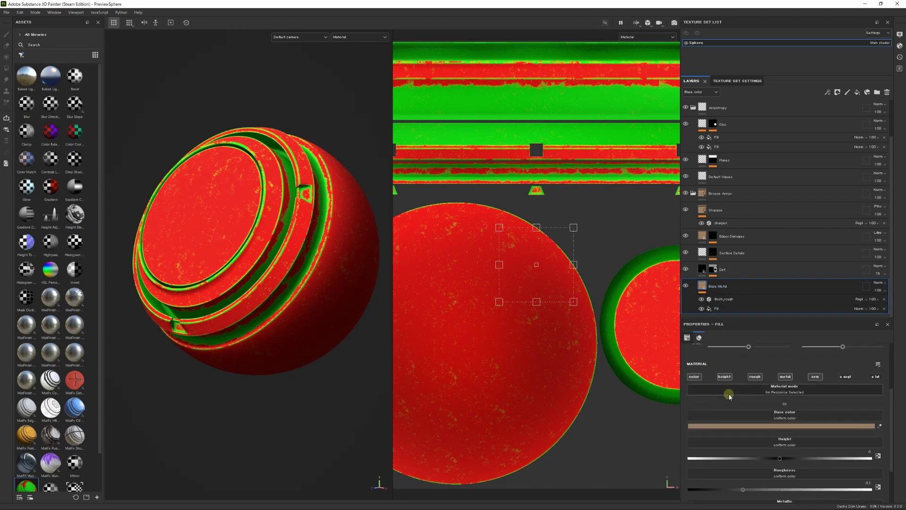
# - Brighten the Base Metal base color by raising its HSV value to about 0.733
pyautogui.click(781, 426)
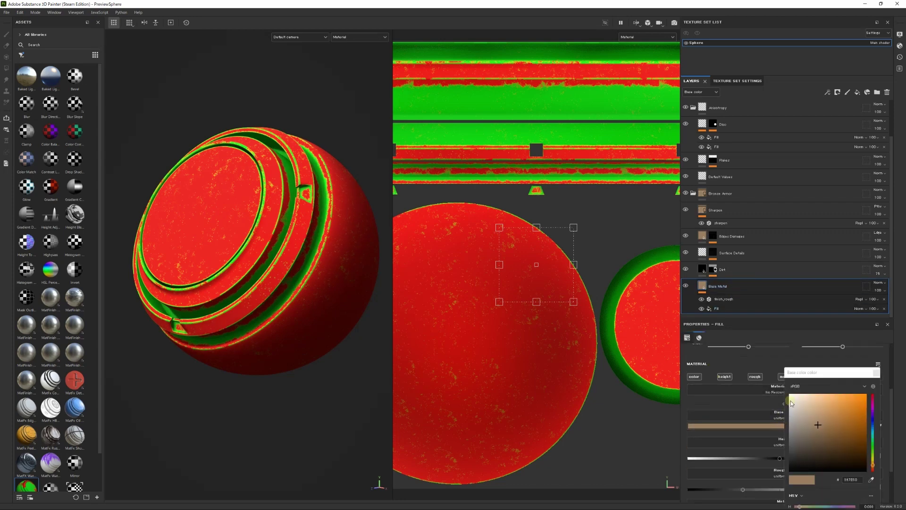
pyautogui.moveTo(802, 375); pyautogui.dragTo(714, 215)
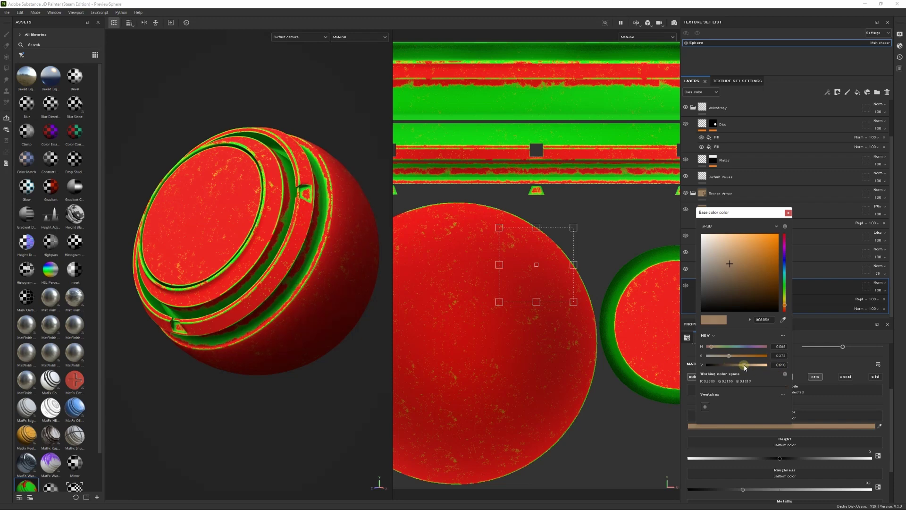
pyautogui.moveTo(746, 367); pyautogui.dragTo(752, 366)
pyautogui.click(778, 365)
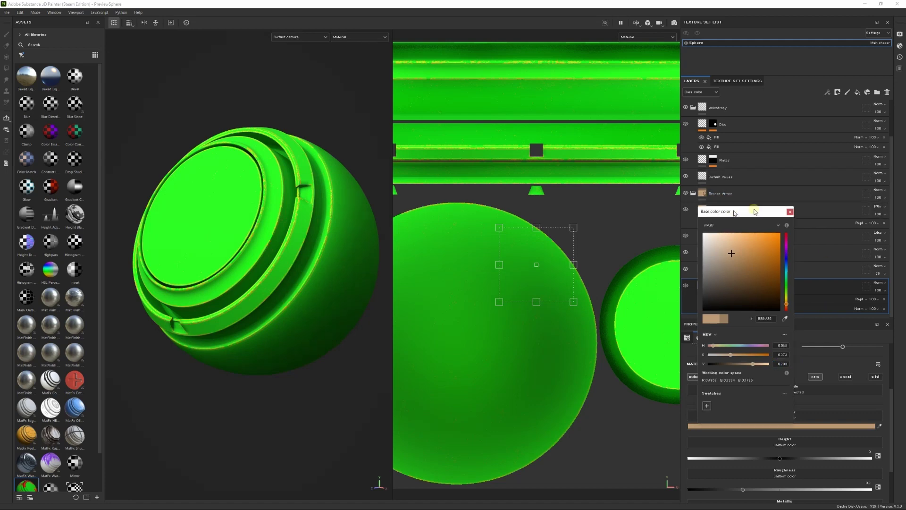
pyautogui.moveTo(729, 215); pyautogui.dragTo(628, 303)
# - Check the PBR Validate filter's settings, then return to the Base Metal layer's properties
pyautogui.scroll(2, 735, 178)
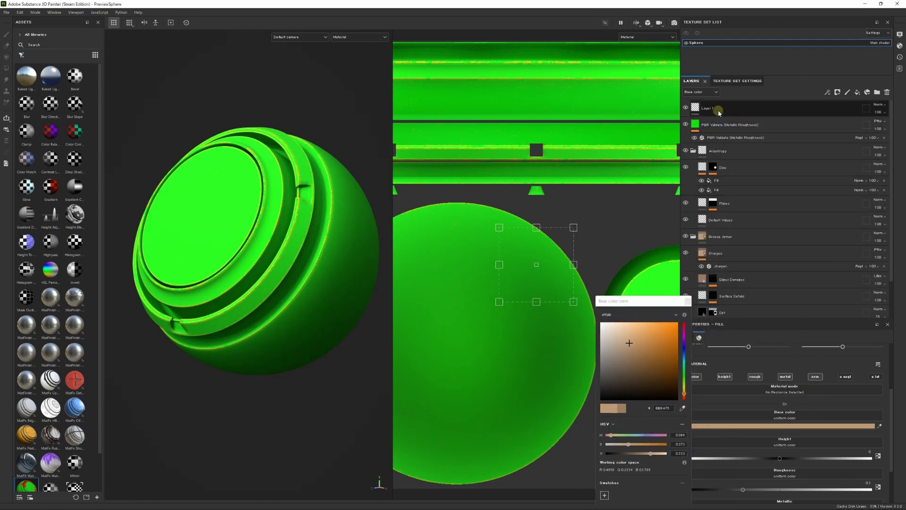
pyautogui.click(728, 138)
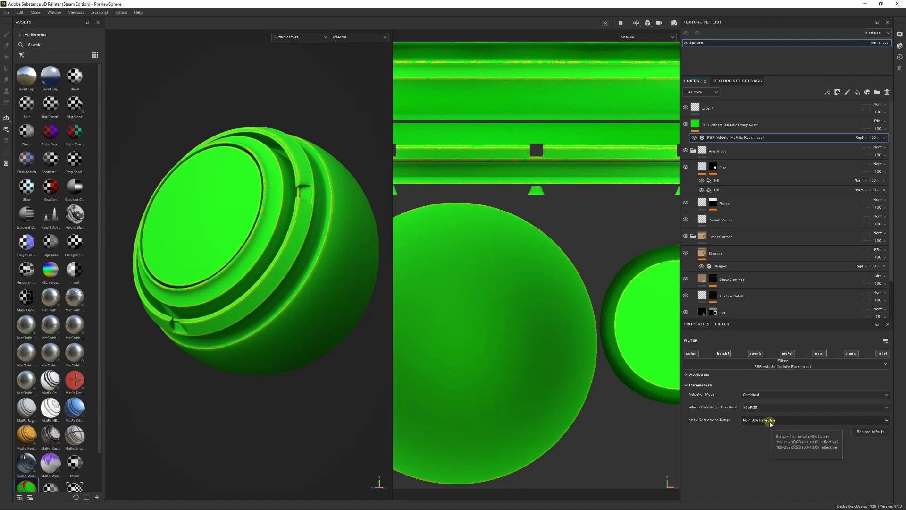
pyautogui.scroll(-2, 726, 286)
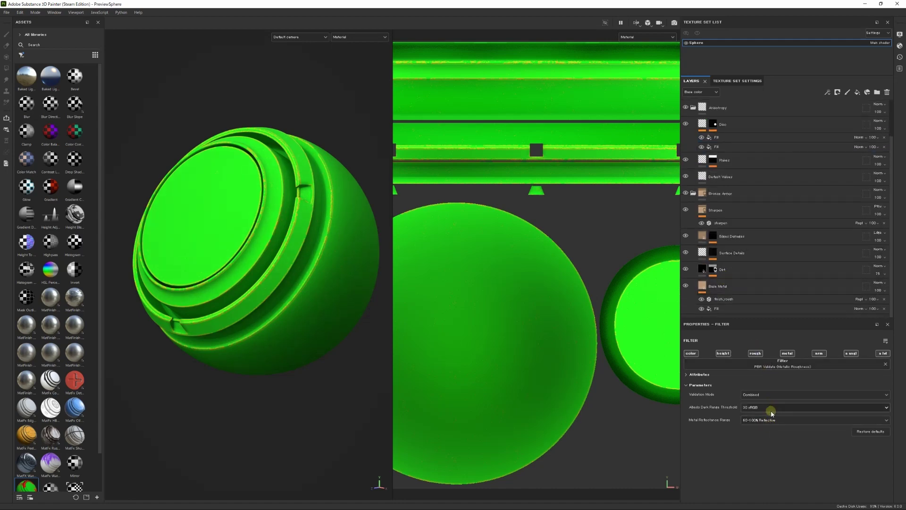
pyautogui.click(737, 291)
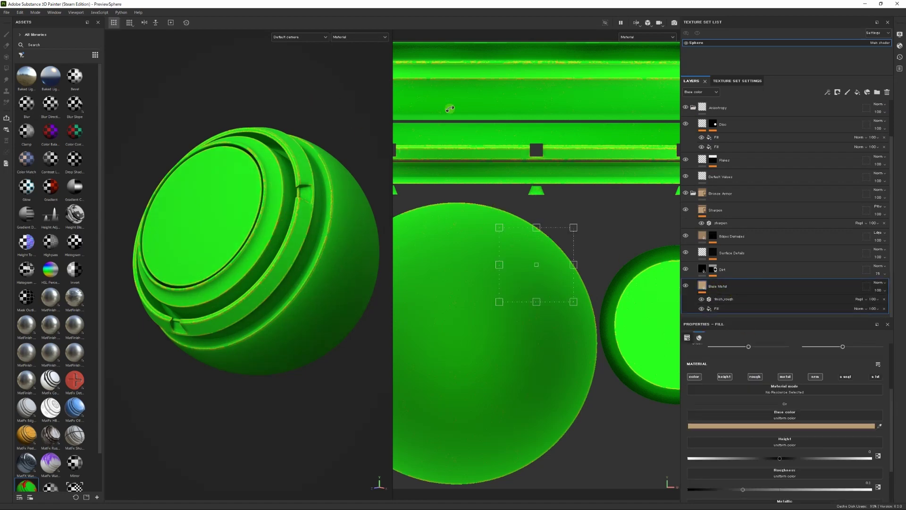
pyautogui.scroll(3, 717, 139)
pyautogui.scroll(-3, 735, 142)
pyautogui.scroll(3, 717, 165)
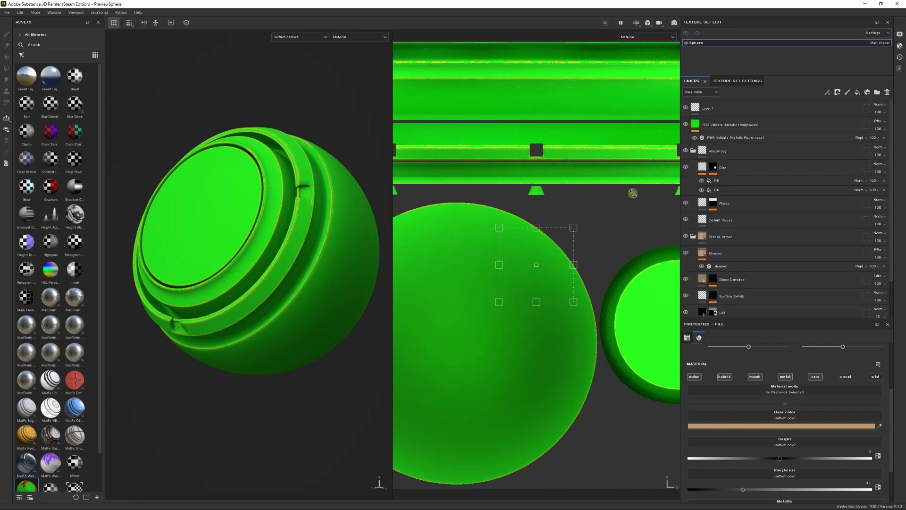
# - Show only the Metallic channel in the viewports and orbit the sphere
pyautogui.click(355, 38)
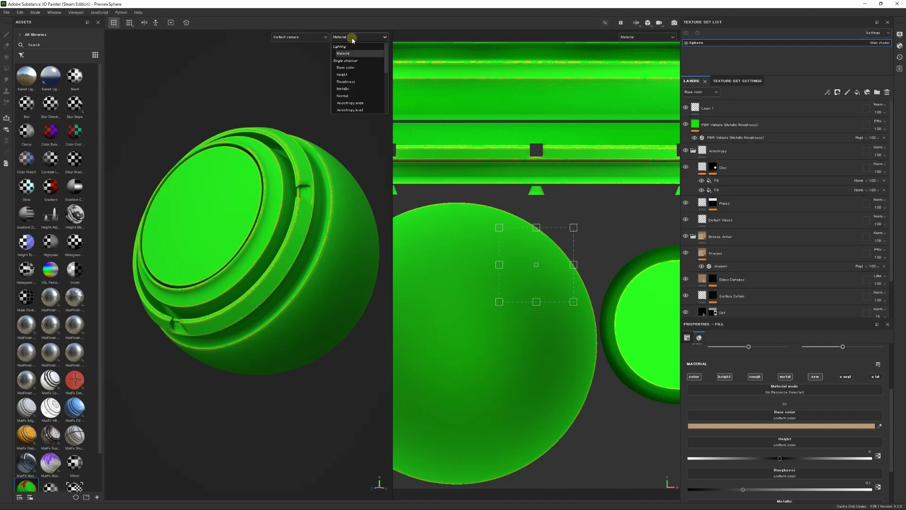
pyautogui.click(352, 89)
pyautogui.keyDown('alt'); pyautogui.moveTo(353, 89); pyautogui.dragTo(480, 59); pyautogui.keyUp('alt')
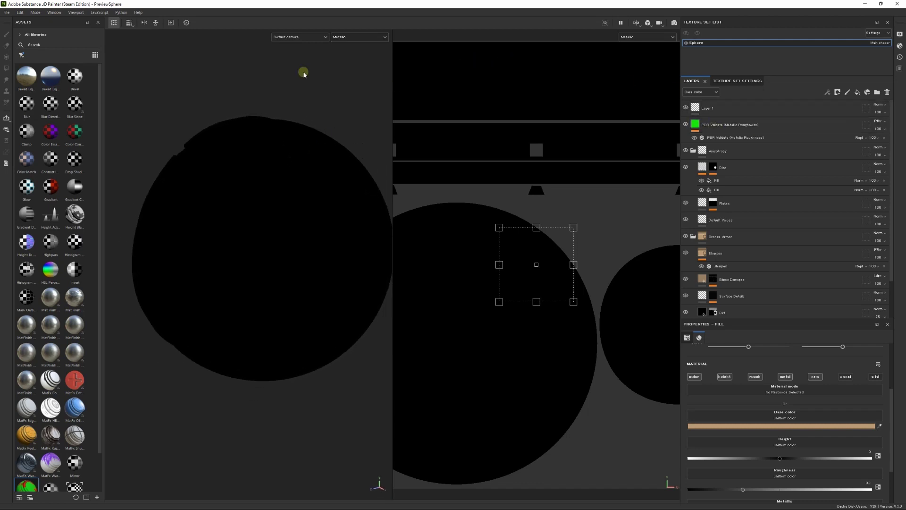
# - Return the viewports to Material view and hide the PBR Validate layer to reveal the bronze
pyautogui.click(344, 37)
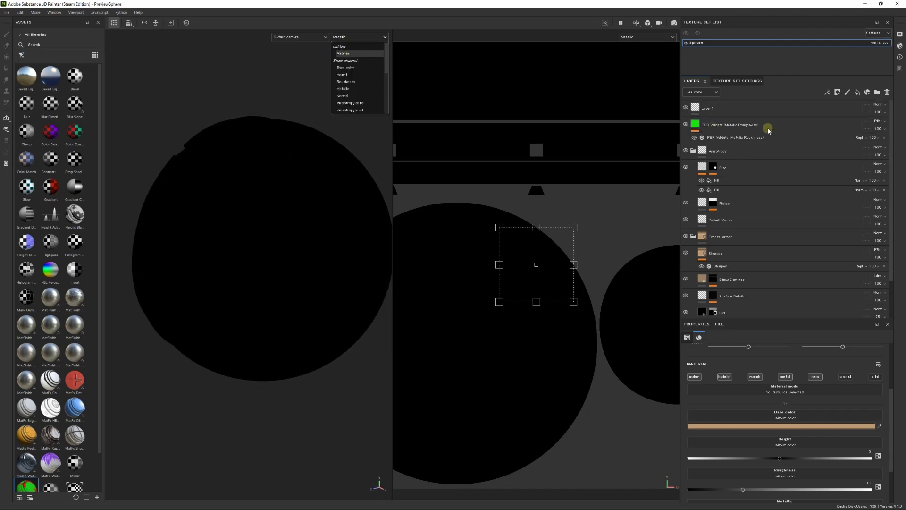
pyautogui.click(343, 54)
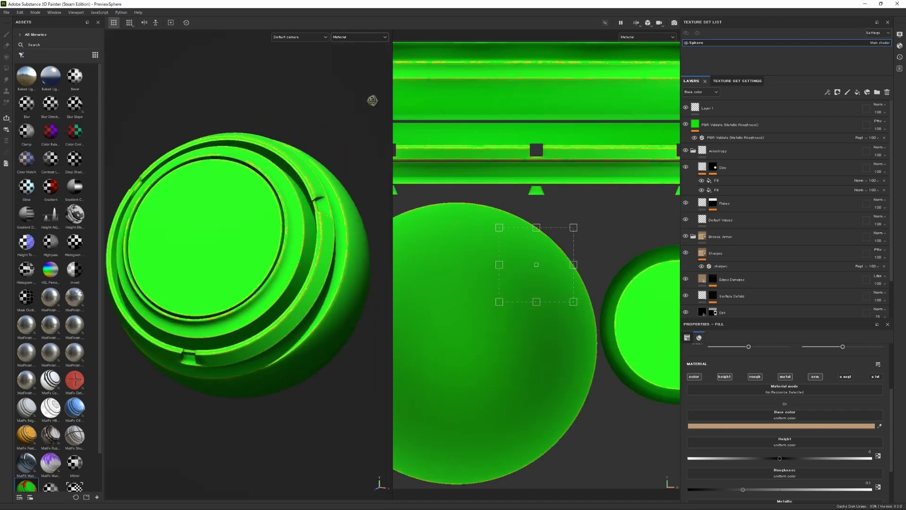
pyautogui.click(351, 35)
pyautogui.click(347, 37)
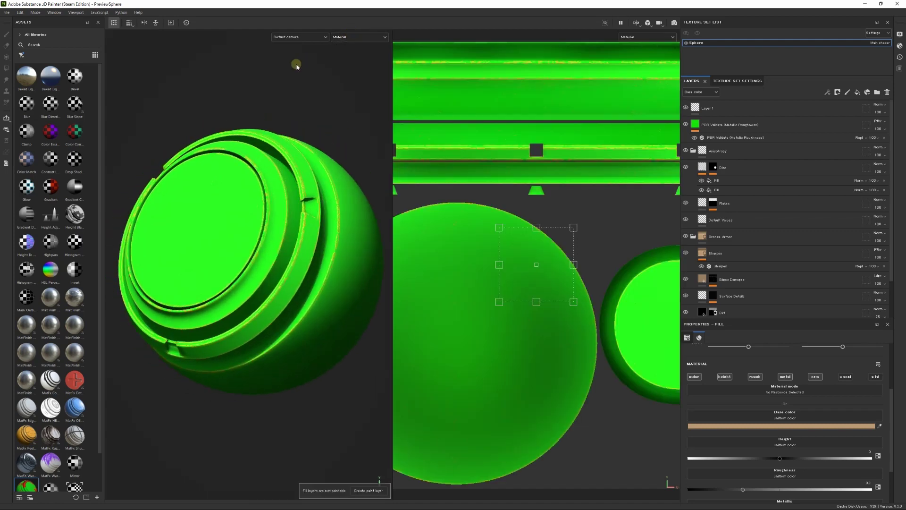
pyautogui.click(690, 123)
pyautogui.click(687, 124)
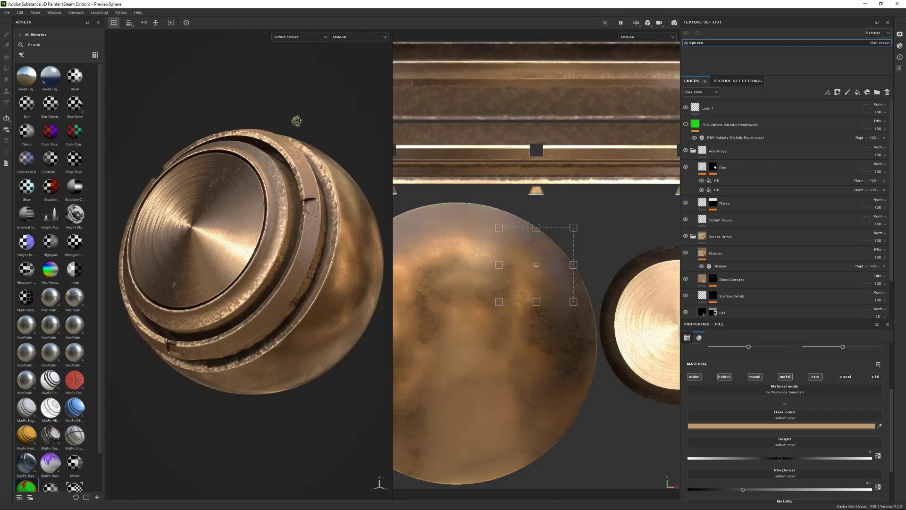
# - Display the Metallic channel in both viewports and zoom in close on the sphere's rings
pyautogui.click(346, 37)
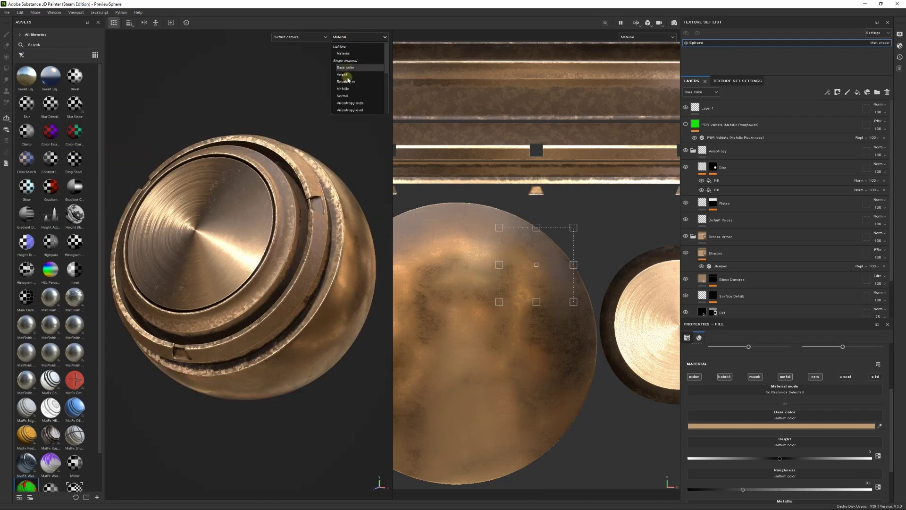
pyautogui.click(344, 81)
pyautogui.keyDown('alt'); pyautogui.moveTo(322, 127); pyautogui.dragTo(273, 117, button='right'); pyautogui.keyUp('alt')
pyautogui.keyDown('alt'); pyautogui.moveTo(272, 118); pyautogui.dragTo(254, 125); pyautogui.keyUp('alt')
pyautogui.keyDown('alt'); pyautogui.moveTo(306, 130); pyautogui.dragTo(274, 152, button='middle'); pyautogui.keyUp('alt')
pyautogui.keyDown('alt'); pyautogui.moveTo(274, 152); pyautogui.dragTo(275, 230); pyautogui.keyUp('alt')
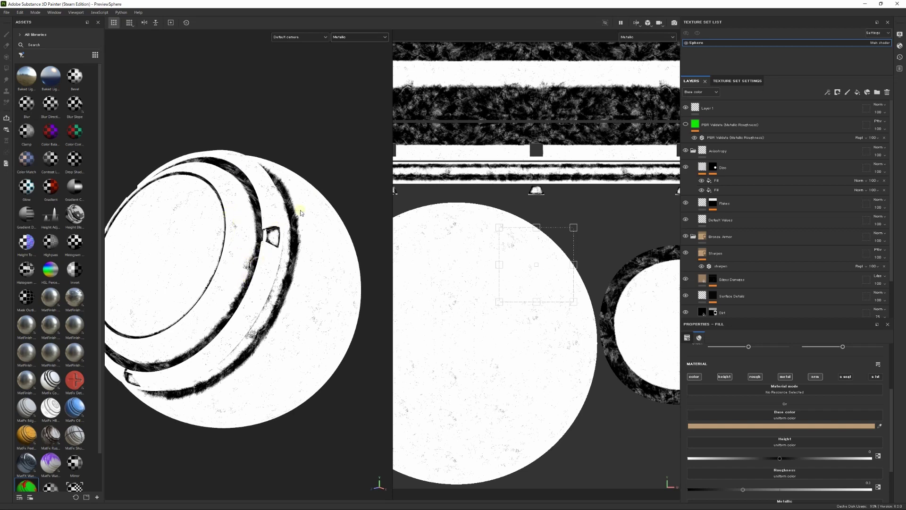
pyautogui.keyDown('alt'); pyautogui.moveTo(301, 213); pyautogui.dragTo(321, 203); pyautogui.keyUp('alt')
pyautogui.keyDown('alt'); pyautogui.moveTo(321, 203); pyautogui.dragTo(340, 207, button='right'); pyautogui.keyUp('alt')
pyautogui.keyDown('alt'); pyautogui.moveTo(340, 208); pyautogui.dragTo(297, 206, button='middle'); pyautogui.keyUp('alt')
pyautogui.keyDown('alt'); pyautogui.moveTo(297, 206); pyautogui.dragTo(371, 221, button='right'); pyautogui.keyUp('alt')
pyautogui.keyDown('alt'); pyautogui.moveTo(371, 222); pyautogui.dragTo(379, 225); pyautogui.keyUp('alt')
pyautogui.keyDown('alt'); pyautogui.moveTo(379, 224); pyautogui.dragTo(268, 194, button='right'); pyautogui.keyUp('alt')
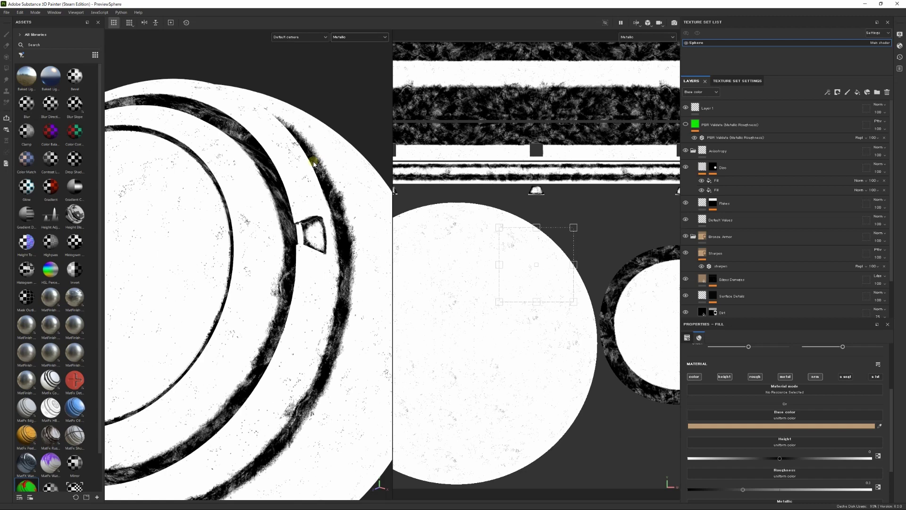
# - Switch the viewports back to Material and bring the whole sphere into view
pyautogui.click(342, 37)
pyautogui.click(345, 54)
pyautogui.keyDown('alt'); pyautogui.moveTo(302, 130); pyautogui.dragTo(140, 142, button='right'); pyautogui.keyUp('alt')
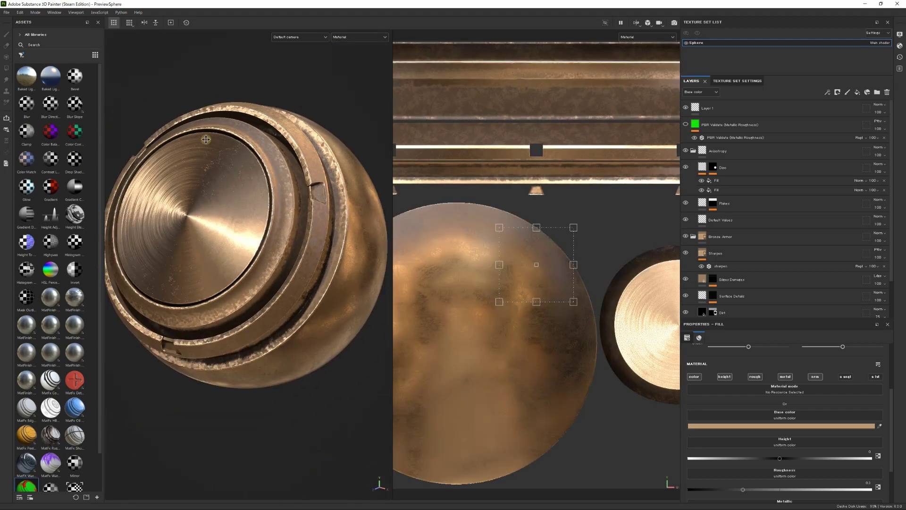
pyautogui.keyDown('alt'); pyautogui.moveTo(140, 141); pyautogui.dragTo(150, 166, button='middle'); pyautogui.keyUp('alt')
pyautogui.keyDown('alt'); pyautogui.moveTo(150, 165); pyautogui.dragTo(113, 164, button='right'); pyautogui.keyUp('alt')
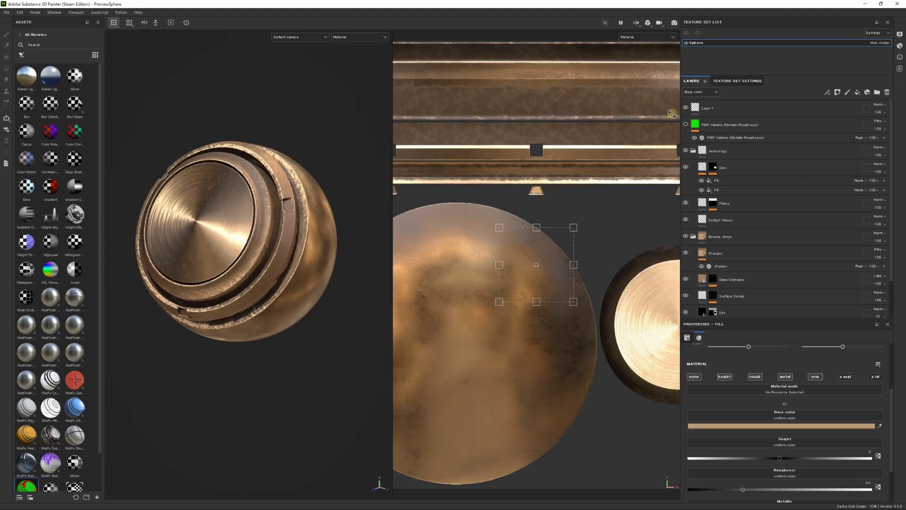
# - Turn the PBR Validate layer back on and rotate the sphere's circular cap toward the viewer
pyautogui.click(685, 124)
pyautogui.keyDown('alt'); pyautogui.moveTo(285, 149); pyautogui.dragTo(264, 181); pyautogui.keyUp('alt')
pyautogui.scroll(5, 258, 178)
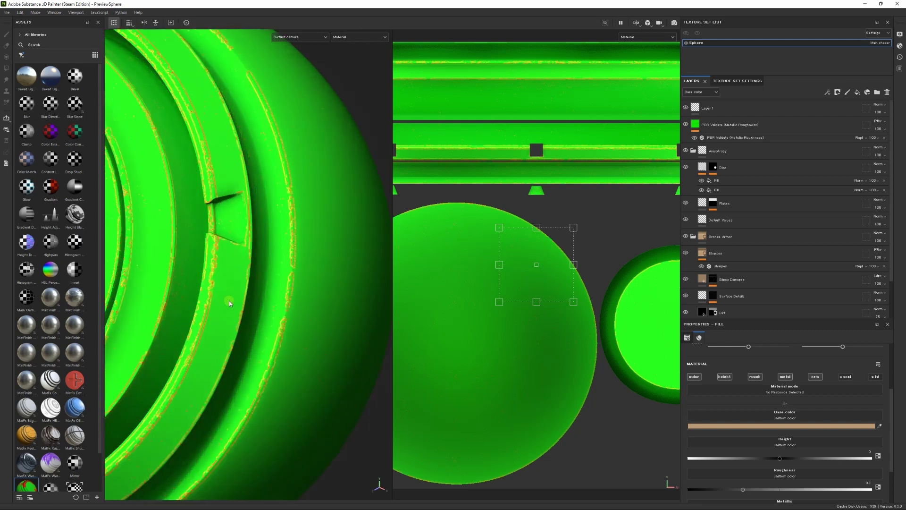
pyautogui.scroll(-3, 156, 280)
pyautogui.keyDown('alt'); pyautogui.moveTo(155, 280); pyautogui.dragTo(217, 244); pyautogui.keyUp('alt')
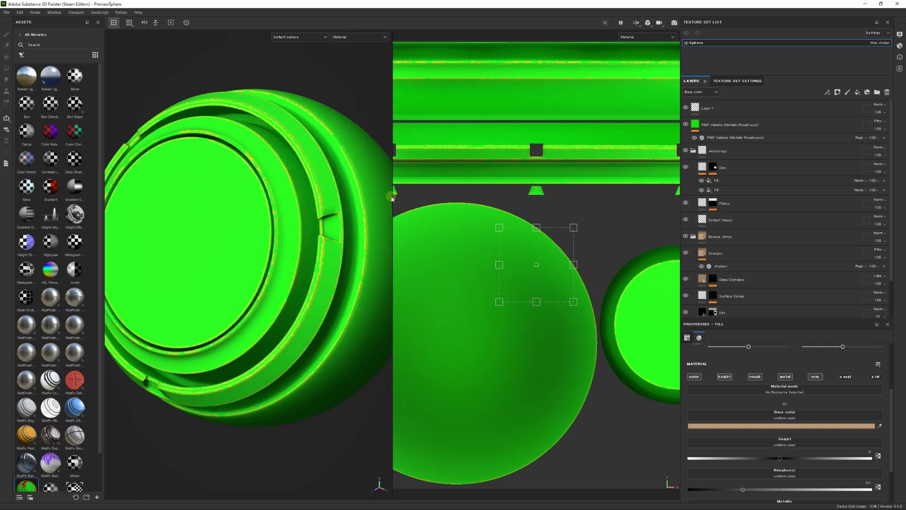
# - Widen the 3D viewport and zoom in on the validated disc rings
pyautogui.moveTo(393, 197); pyautogui.dragTo(489, 194)
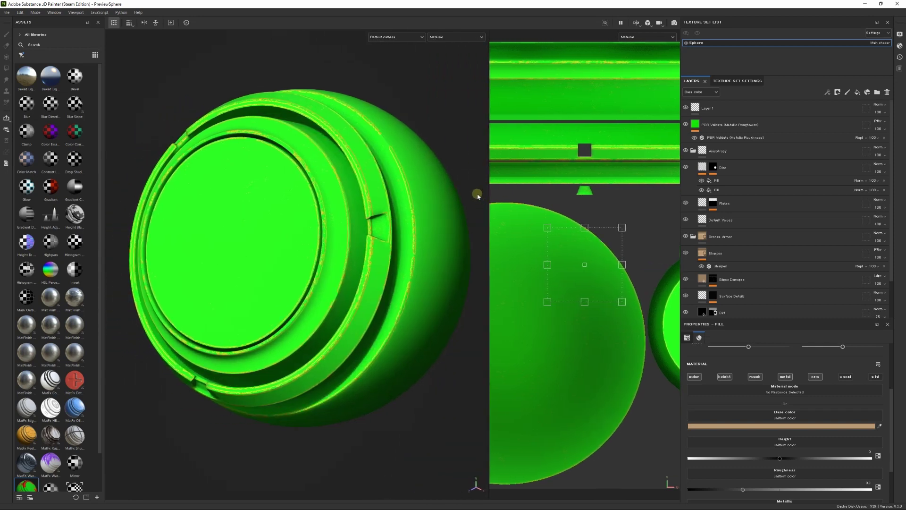
pyautogui.keyDown('alt'); pyautogui.moveTo(471, 128); pyautogui.dragTo(437, 140); pyautogui.keyUp('alt')
pyautogui.keyDown('alt'); pyautogui.moveTo(438, 140); pyautogui.dragTo(413, 191, button='right'); pyautogui.keyUp('alt')
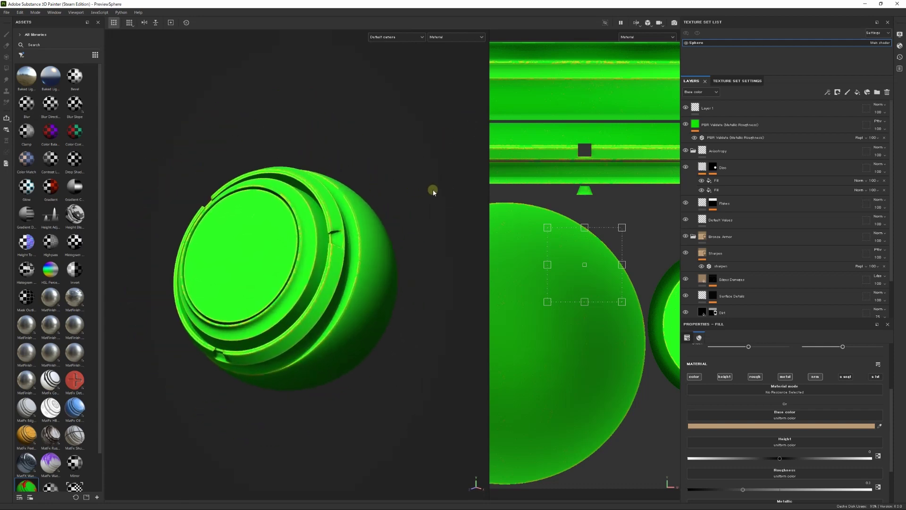
pyautogui.keyDown('alt'); pyautogui.moveTo(399, 183); pyautogui.dragTo(375, 203); pyautogui.keyUp('alt')
pyautogui.keyDown('alt'); pyautogui.moveTo(375, 203); pyautogui.dragTo(439, 243, button='right'); pyautogui.keyUp('alt')
pyautogui.scroll(-2, 784, 279)
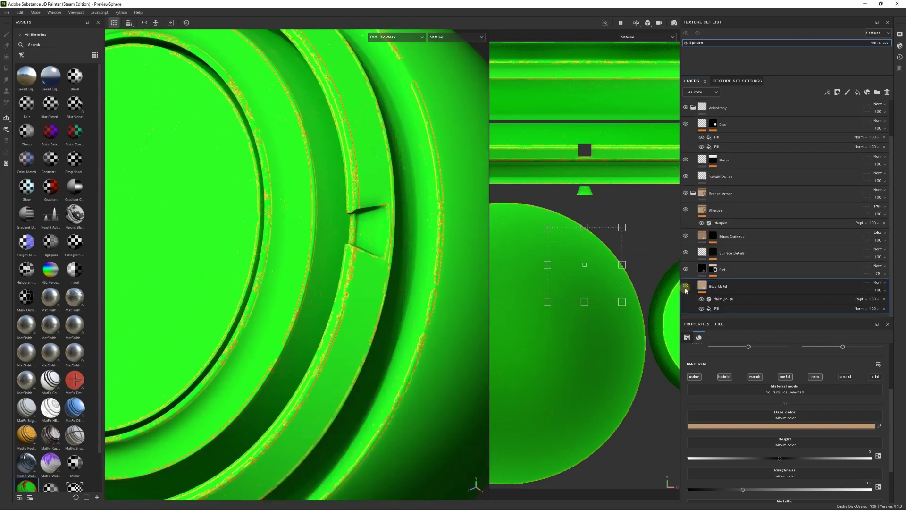
# - Toggle the Base Metal and Edges Damages layers off and on to compare validation results
pyautogui.click(685, 286)
pyautogui.click(685, 286)
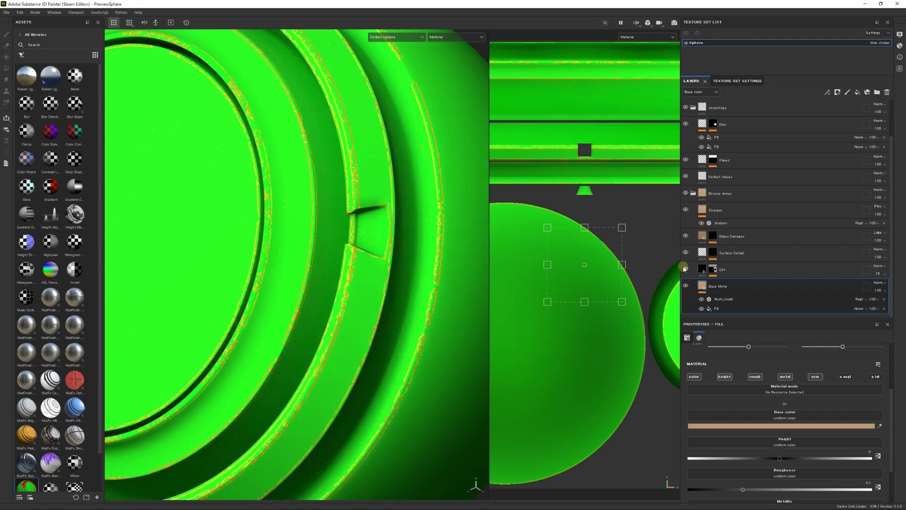
pyautogui.click(685, 236)
pyautogui.click(686, 237)
# - Darken the Edges Damages base colour to a near-black brown
pyautogui.click(767, 236)
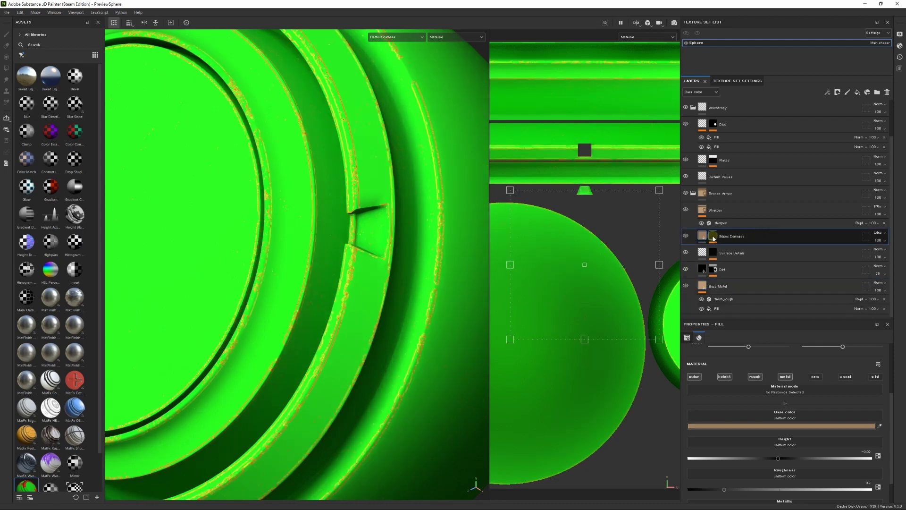
pyautogui.click(771, 427)
pyautogui.moveTo(643, 454); pyautogui.dragTo(612, 452)
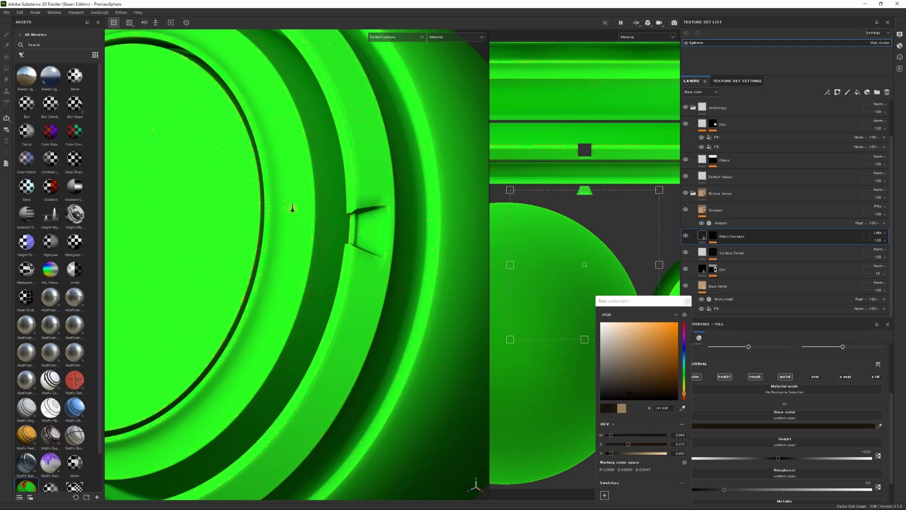
# - Lighten the edge damage base colour slightly to a dark brown
pyautogui.keyDown('alt'); pyautogui.moveTo(292, 208); pyautogui.dragTo(223, 211, button='right'); pyautogui.keyUp('alt')
pyautogui.keyDown('alt'); pyautogui.moveTo(223, 211); pyautogui.dragTo(273, 229, button='middle'); pyautogui.keyUp('alt')
pyautogui.keyDown('alt'); pyautogui.moveTo(274, 229); pyautogui.dragTo(354, 223); pyautogui.keyUp('alt')
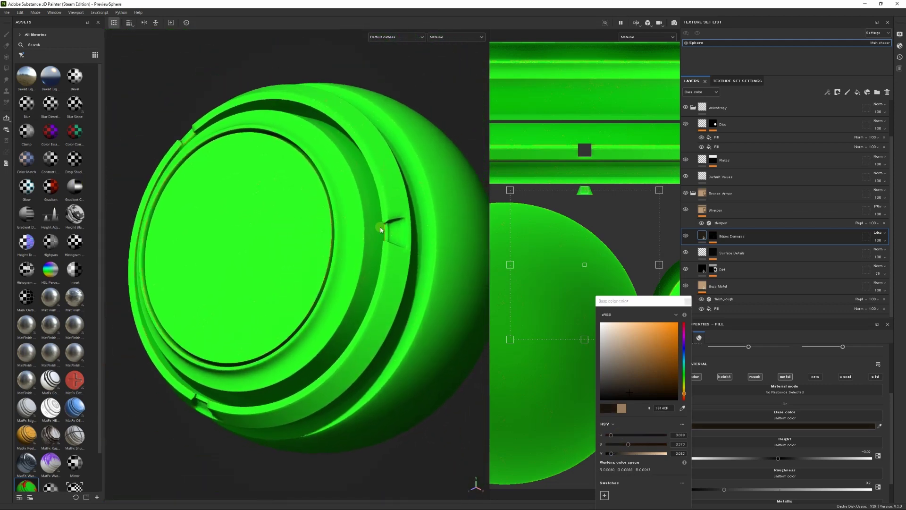
pyautogui.moveTo(611, 453)
pyautogui.mouseDown()
pyautogui.moveTo(663, 451)
pyautogui.moveTo(617, 452)
pyautogui.mouseUp()
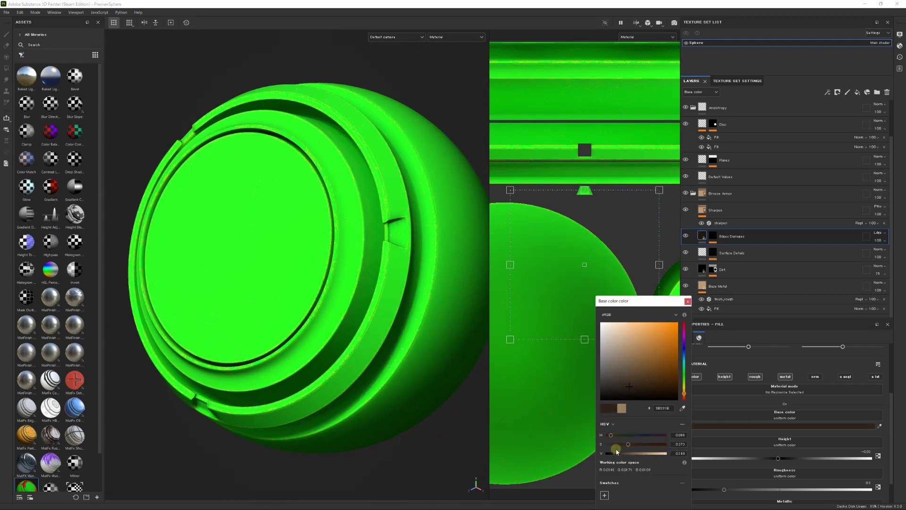
pyautogui.keyDown('alt'); pyautogui.moveTo(318, 202); pyautogui.dragTo(402, 214, button='right'); pyautogui.keyUp('alt')
pyautogui.keyDown('alt'); pyautogui.moveTo(403, 213); pyautogui.dragTo(398, 196); pyautogui.keyUp('alt')
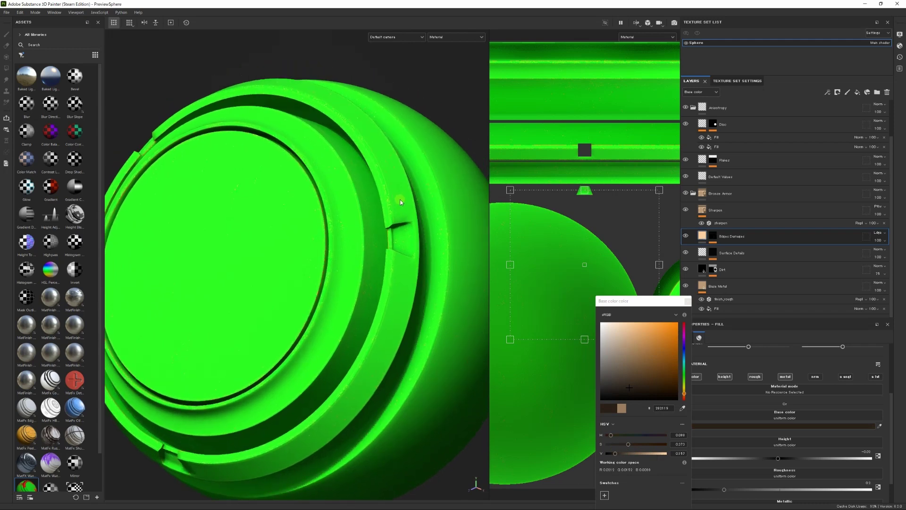
# - Hide the PBR Validate layer and view the whole bronze sphere with the disc facing up
pyautogui.moveTo(641, 303); pyautogui.dragTo(617, 306)
pyautogui.scroll(2, 761, 193)
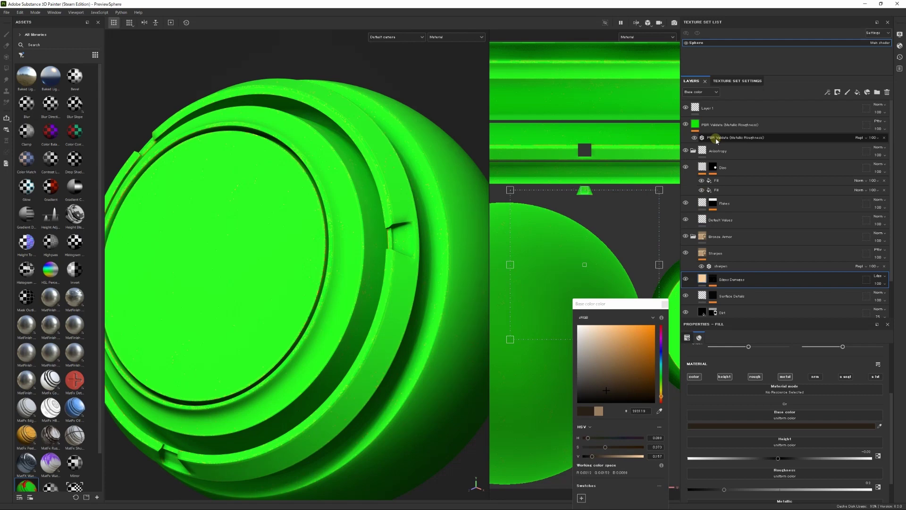
pyautogui.click(685, 124)
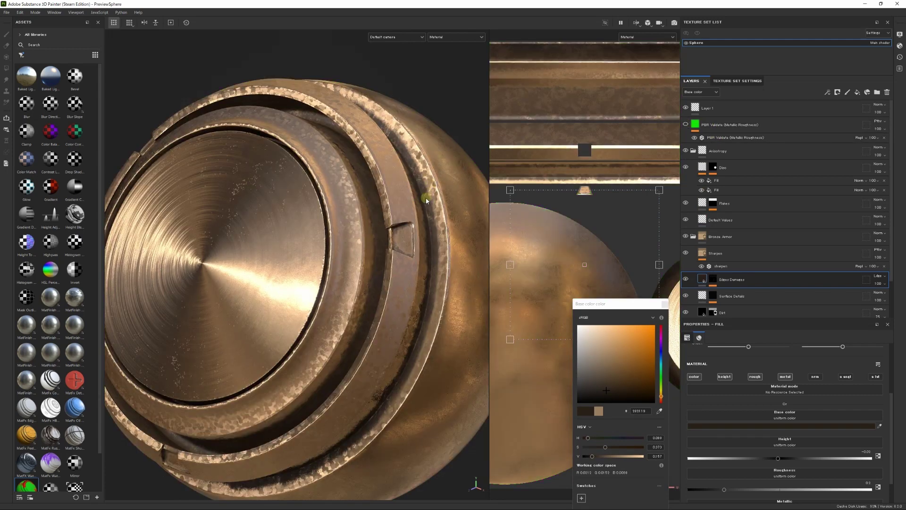
pyautogui.keyDown('alt'); pyautogui.moveTo(426, 199); pyautogui.dragTo(253, 193, button='right'); pyautogui.keyUp('alt')
pyautogui.keyDown('alt'); pyautogui.moveTo(253, 194); pyautogui.dragTo(412, 178); pyautogui.keyUp('alt')
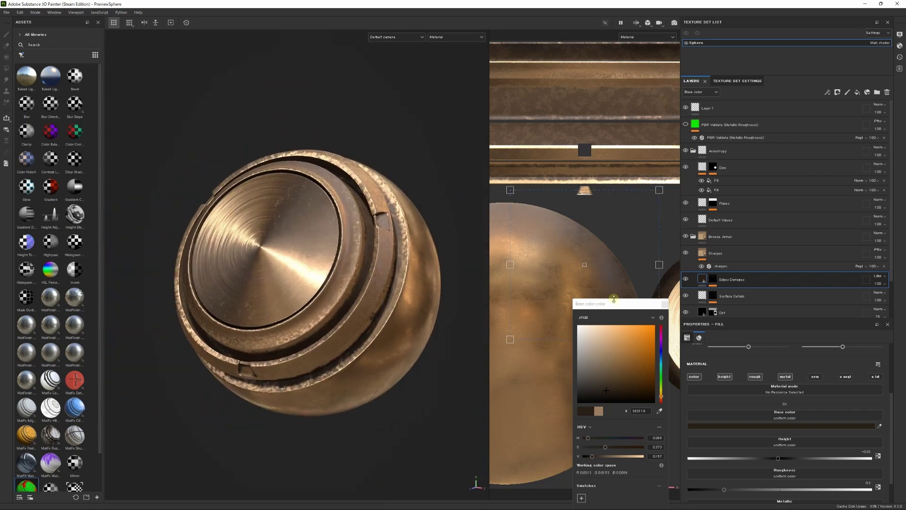
# - Move the colour picker aside and turn the brushed disc toward the camera
pyautogui.moveTo(608, 308); pyautogui.dragTo(117, 390)
pyautogui.keyDown('alt'); pyautogui.moveTo(216, 204); pyautogui.dragTo(125, 192, button='right'); pyautogui.keyUp('alt')
pyautogui.moveTo(299, 217)
pyautogui.keyDown('alt'); pyautogui.mouseDown()
pyautogui.moveTo(79, 196)
pyautogui.moveTo(316, 218)
pyautogui.mouseUp(); pyautogui.keyUp('alt')
pyautogui.keyDown('alt'); pyautogui.moveTo(317, 218); pyautogui.dragTo(442, 257, button='right'); pyautogui.keyUp('alt')
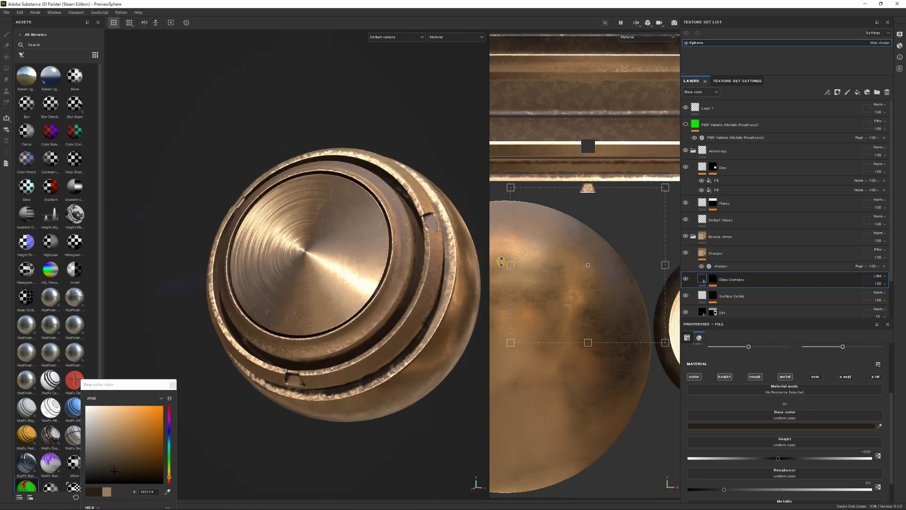
# - Close the colour picker and re-enable the PBR Validate (Metallic Roughness) layer
pyautogui.click(122, 366)
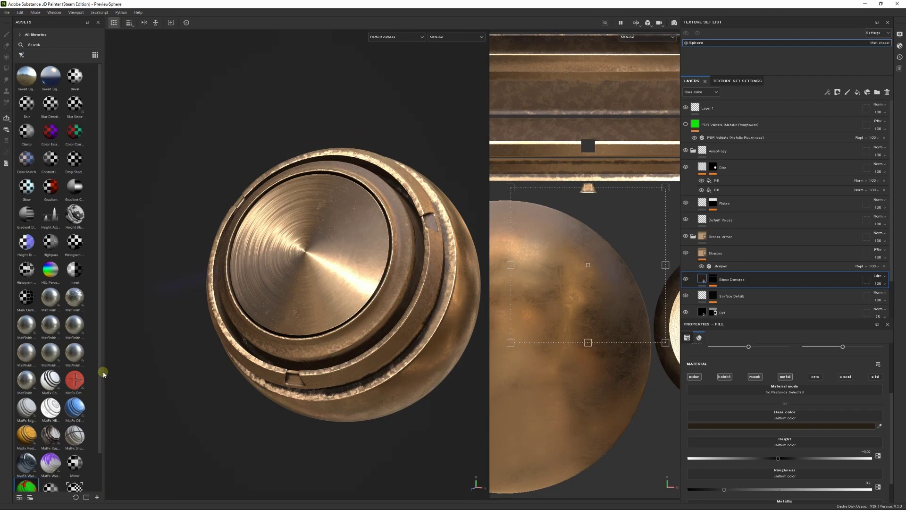
pyautogui.moveTo(105, 371); pyautogui.dragTo(232, 363)
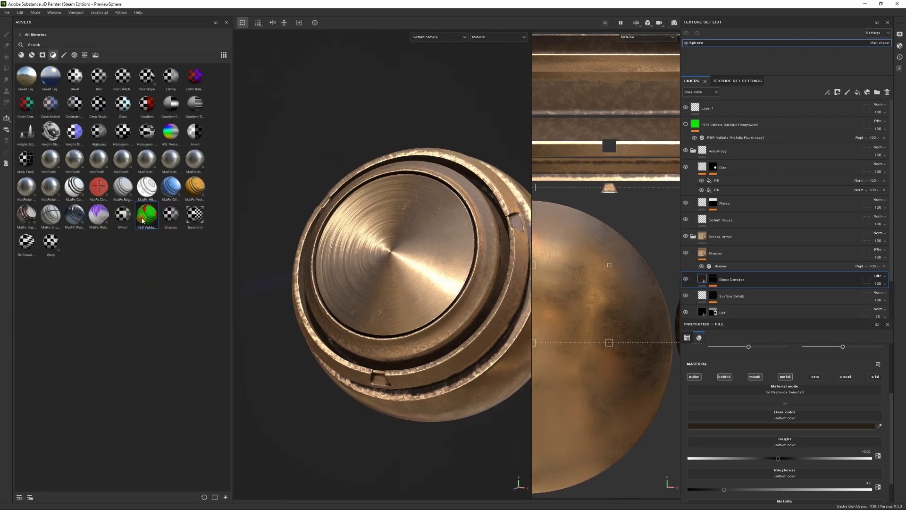
pyautogui.click(729, 125)
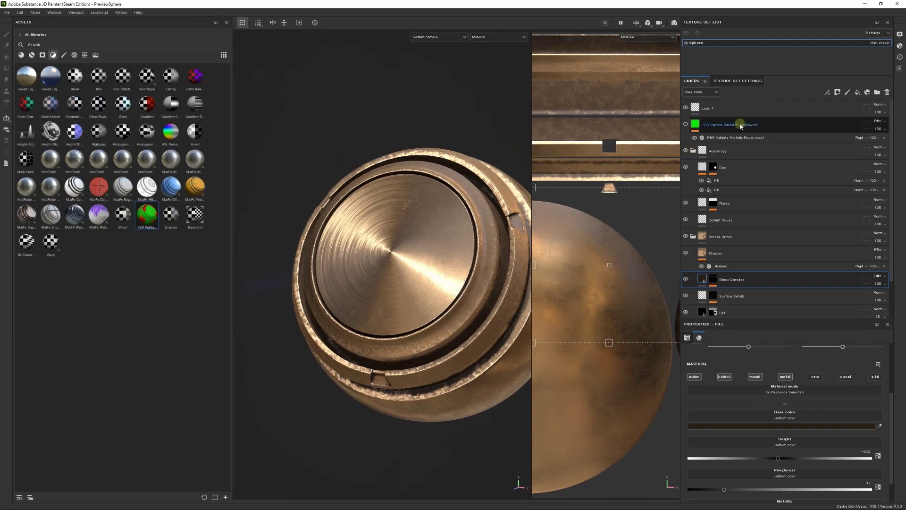
pyautogui.click(686, 125)
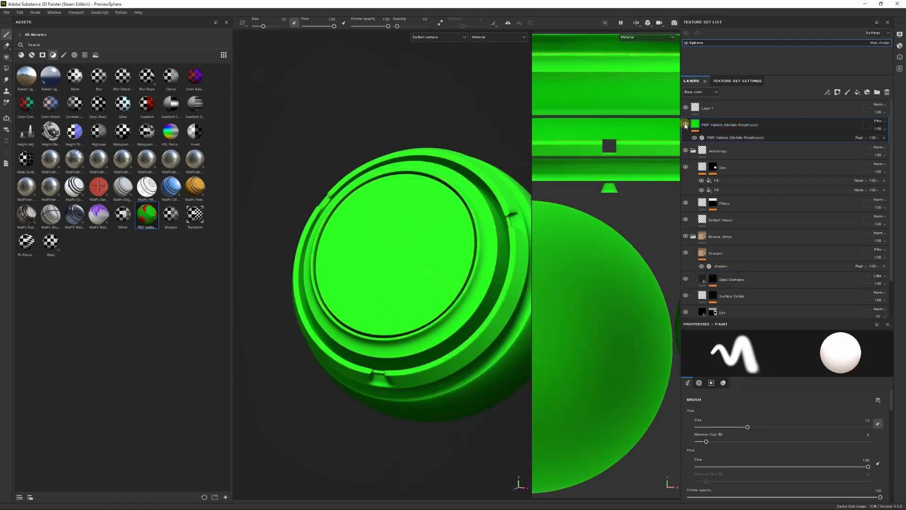
# - Review the all-green sphere, then advance the presentation to the base color albedo rules slide
pyautogui.keyDown('alt'); pyautogui.moveTo(367, 156); pyautogui.dragTo(234, 221); pyautogui.keyUp('alt')
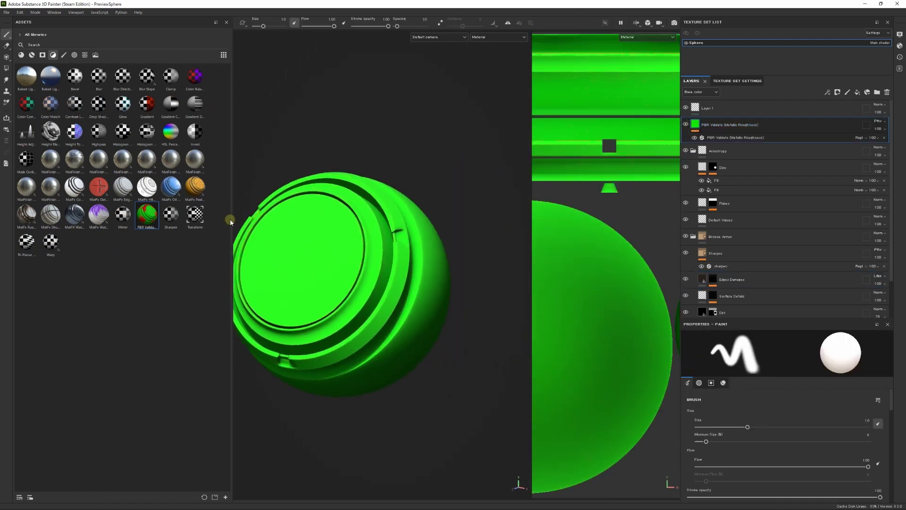
pyautogui.moveTo(229, 219); pyautogui.dragTo(173, 220)
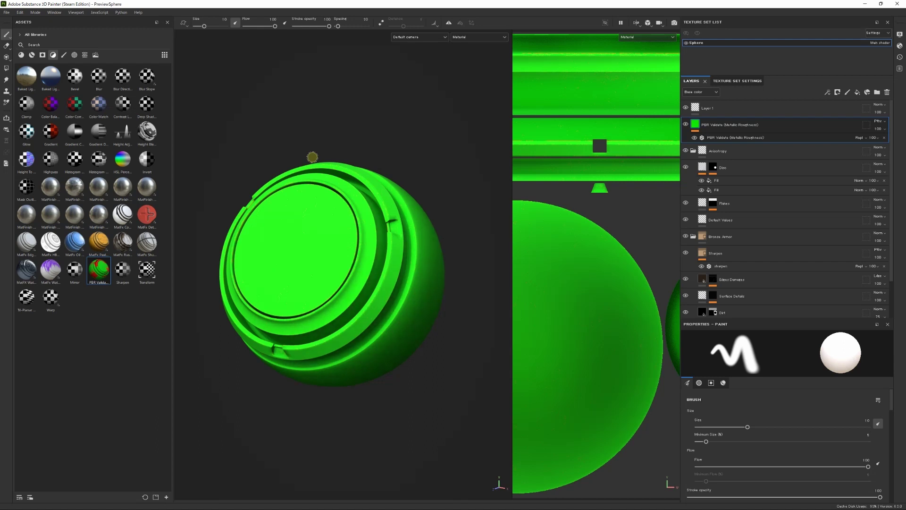
pyautogui.hotkey('alt', 'Tab')
pyautogui.hotkey('alt', 'Tab')
pyautogui.hotkey('alt', 'Tab')
pyautogui.hotkey('alt', 'Tab')
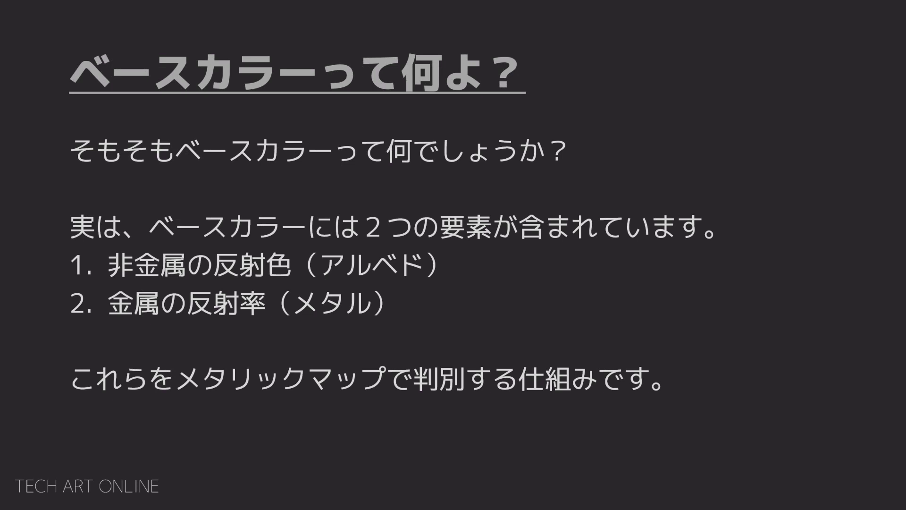
pyautogui.press('Right')
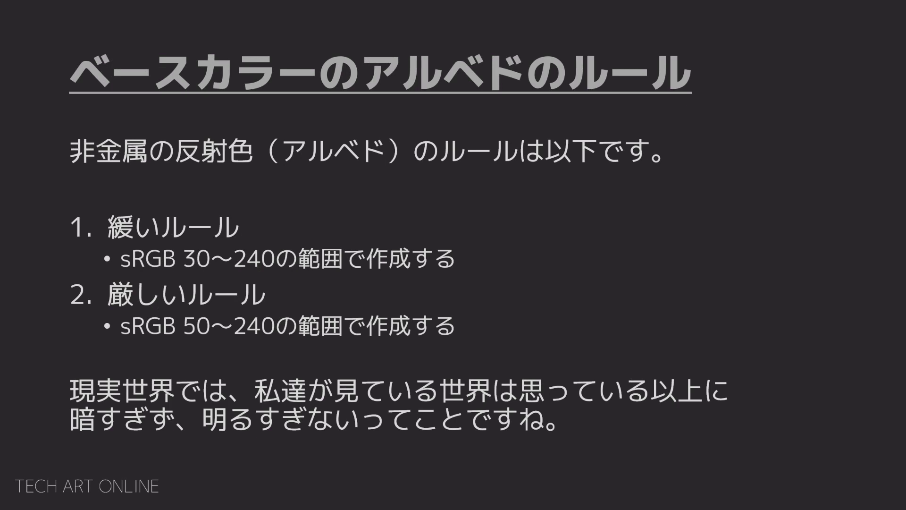